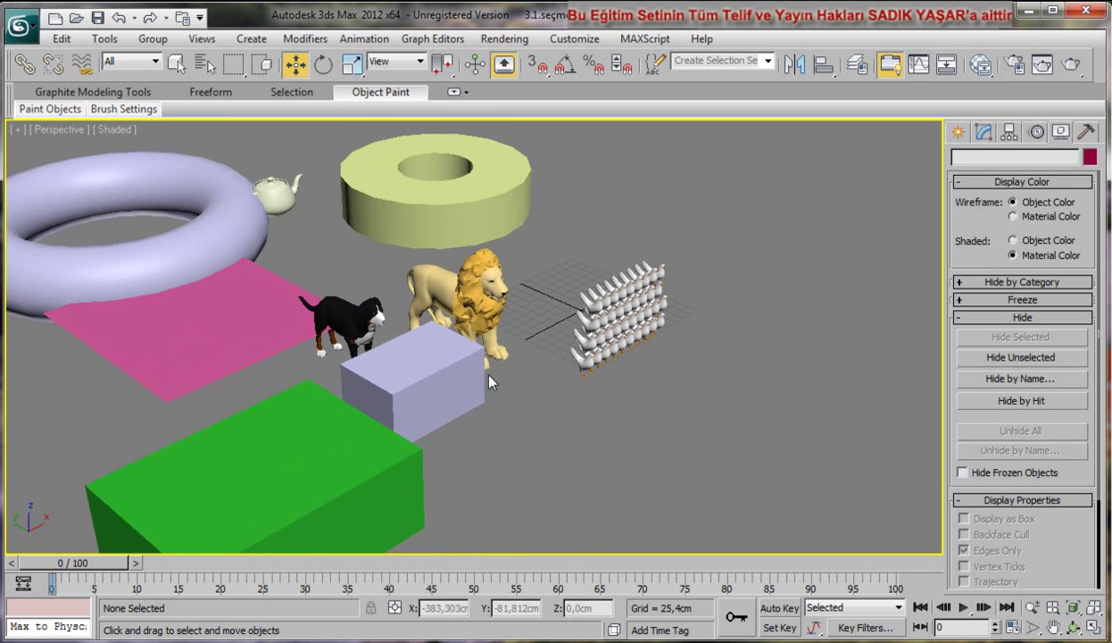
Step: Select the lion and all 40 similar animal figure groups, then isolate them
click(491, 290)
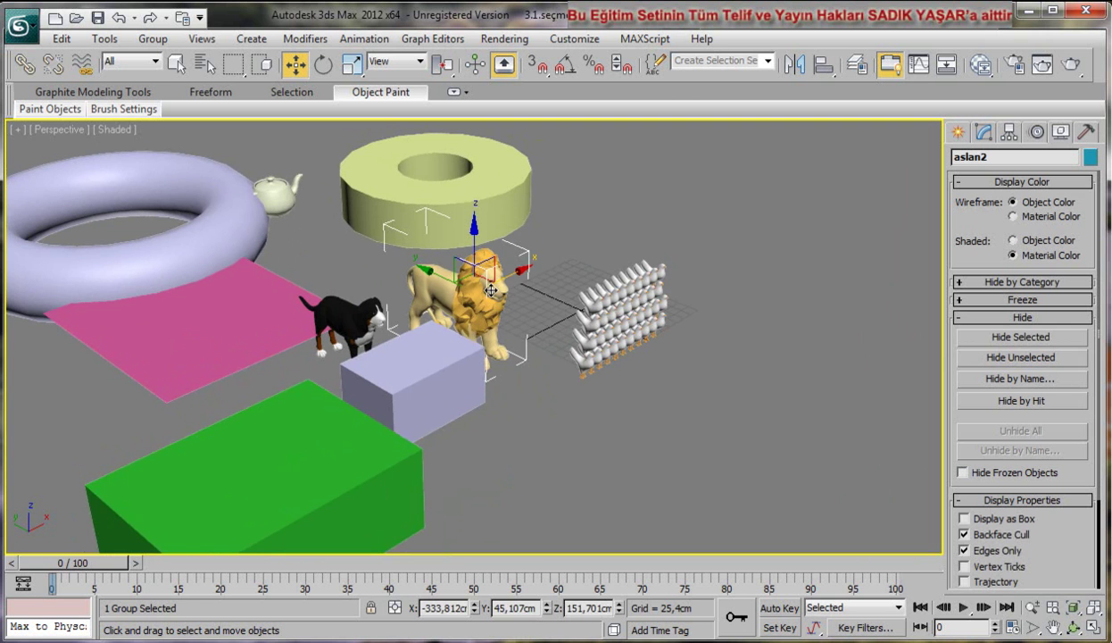
right_click(496, 291)
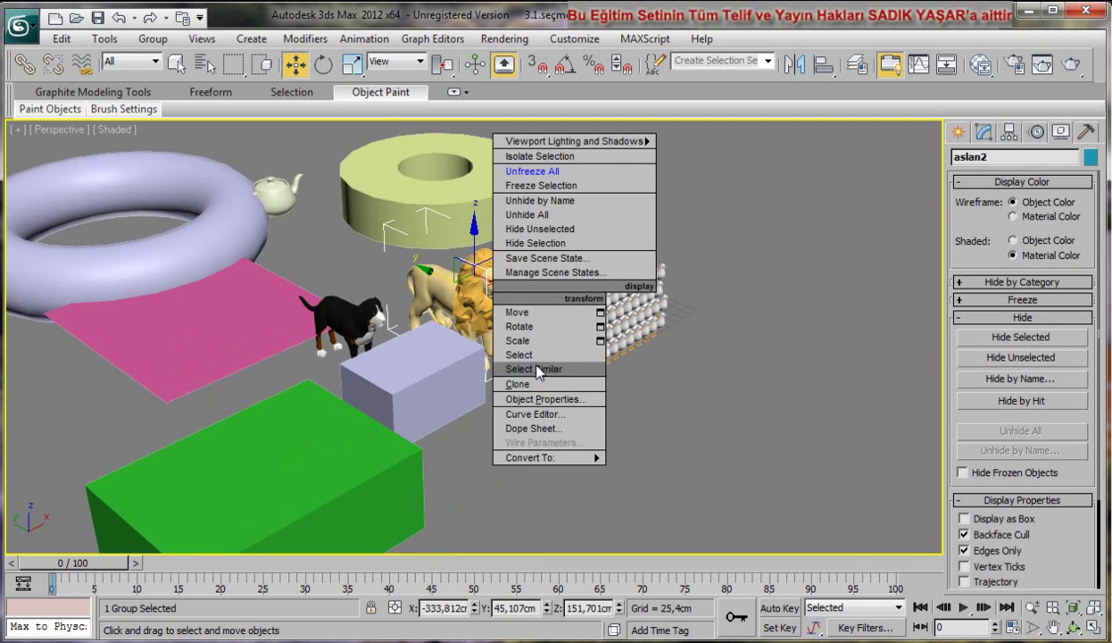
click(523, 364)
right_click(506, 336)
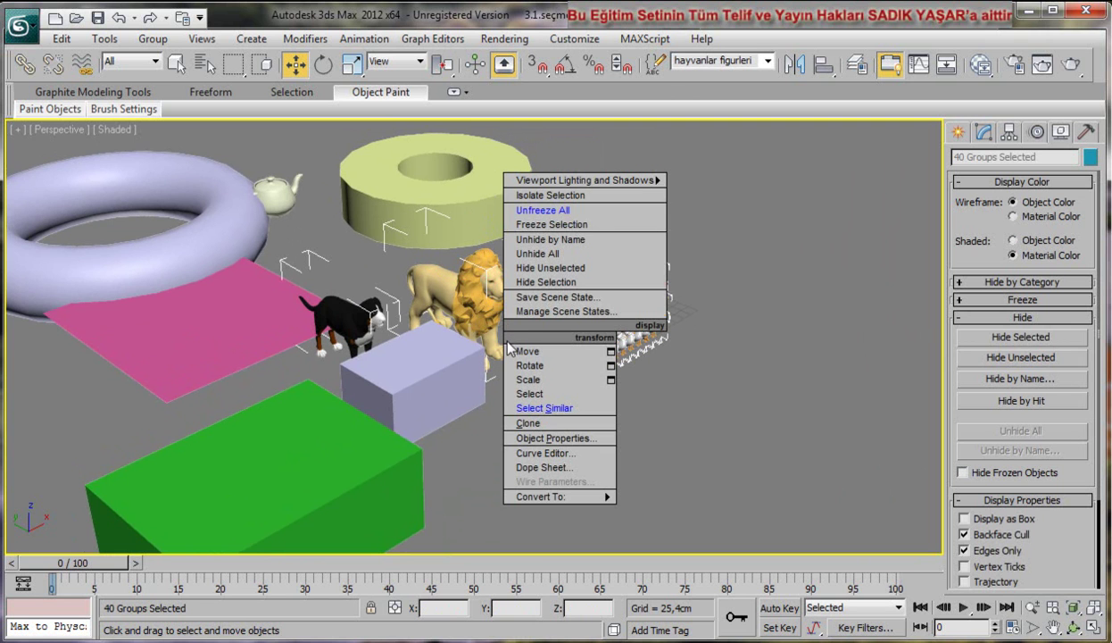
click(576, 196)
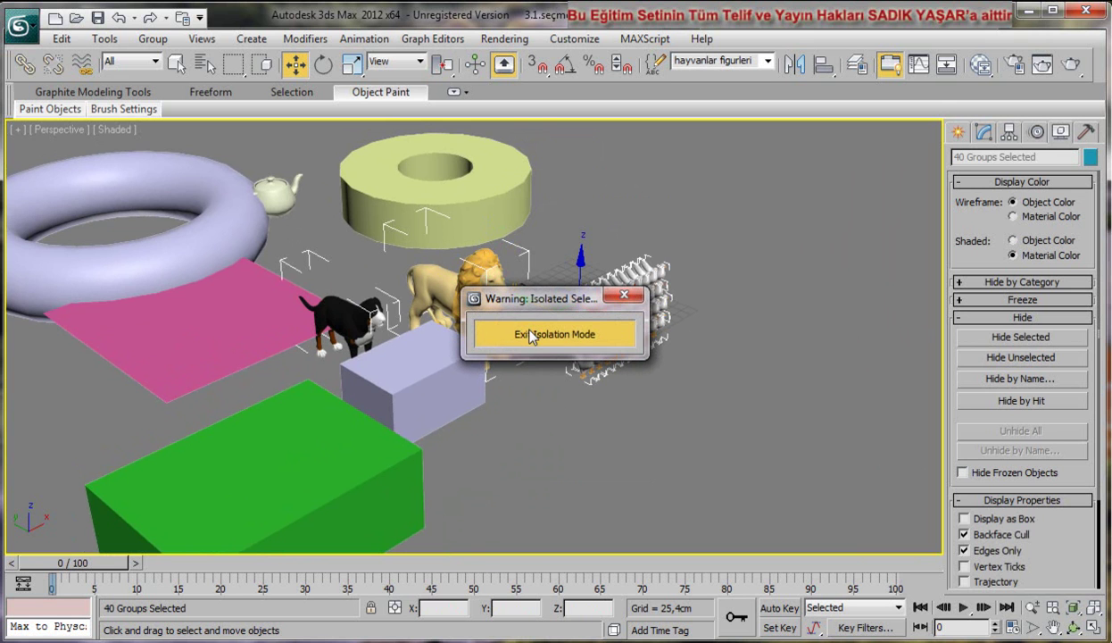
Step: Exit isolation, re-isolate the selected animal figures, and move the warning dialog top-left
click(532, 335)
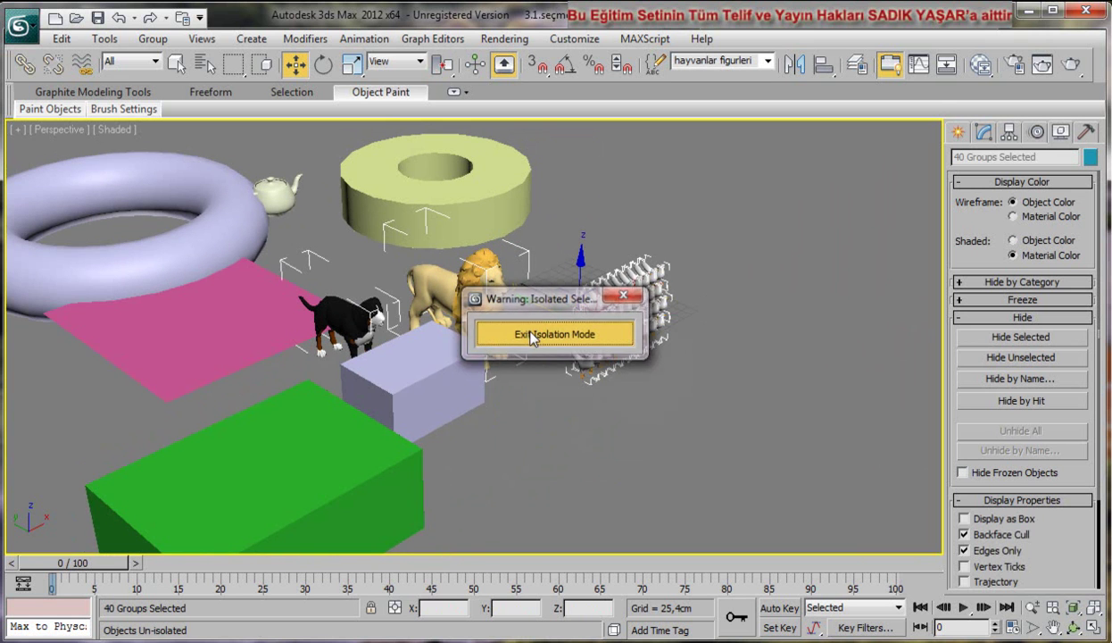
right_click(520, 399)
click(562, 266)
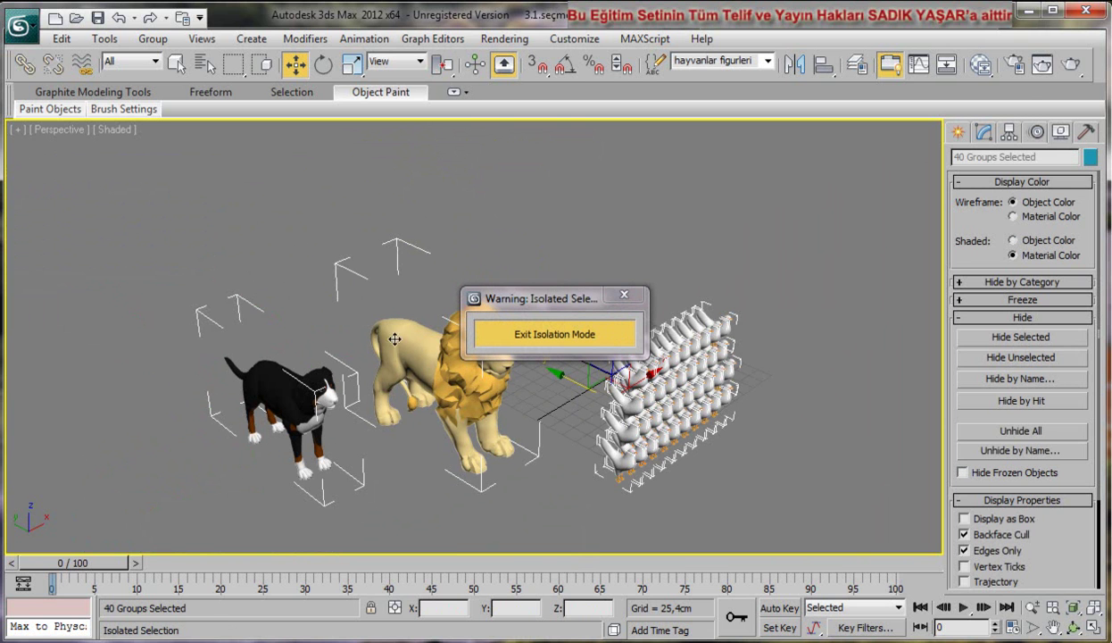
drag(530, 300, 80, 168)
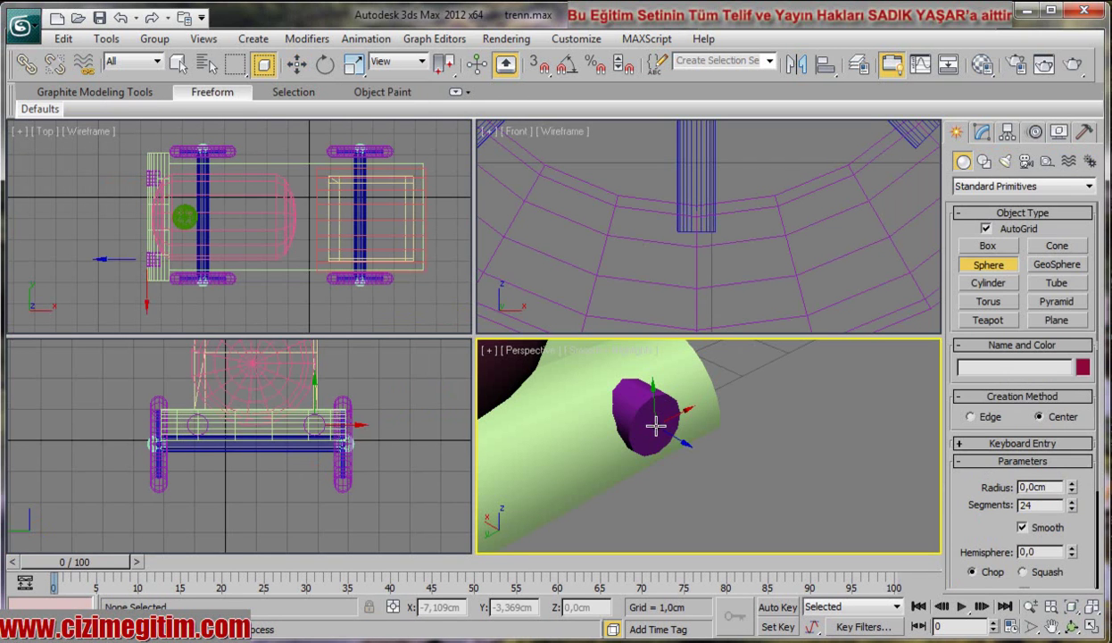
Step: Create a small red sphere on the front of the train cart
drag(656, 444, 661, 451)
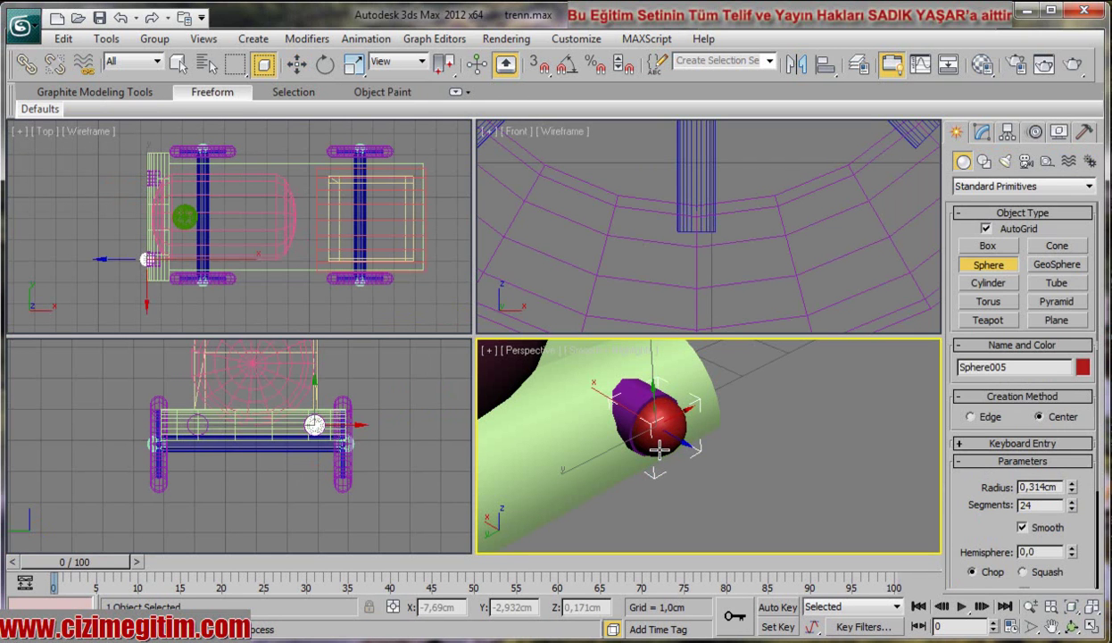
key(w)
mouse_move(724, 479)
alt+middle_down()
mouse_move(688, 454)
mouse_move(757, 446)
mouse_move(774, 487)
mouse_move(767, 454)
mouse_move(757, 487)
alt+middle_up()
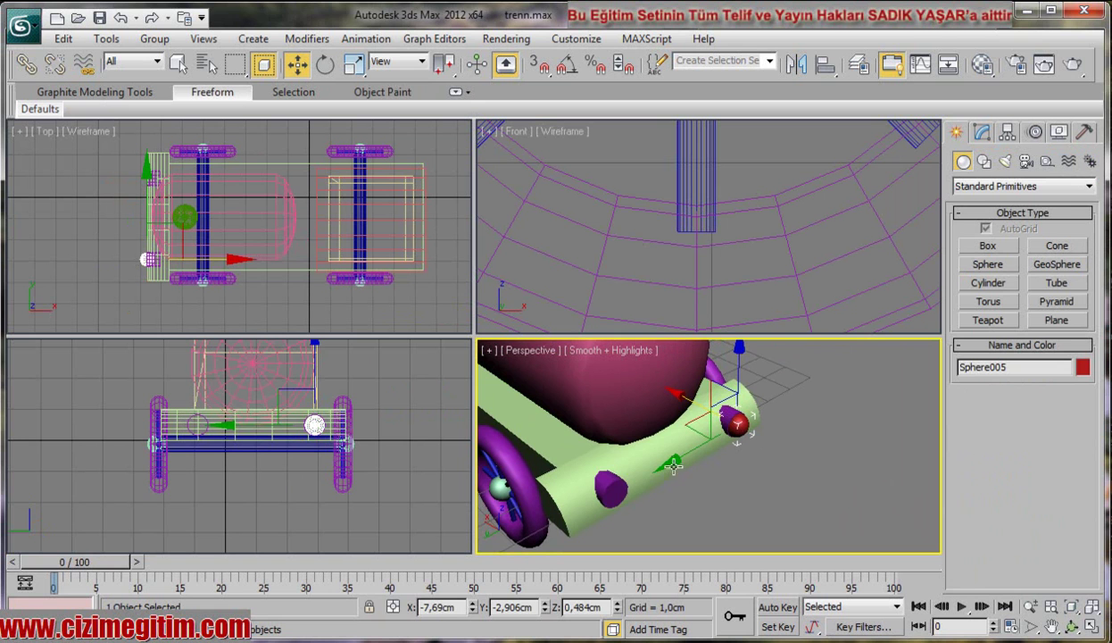
Step: Shift-move an instance copy of the sphere, Sphere006, to the other front corner
shift+drag(674, 465, 544, 519)
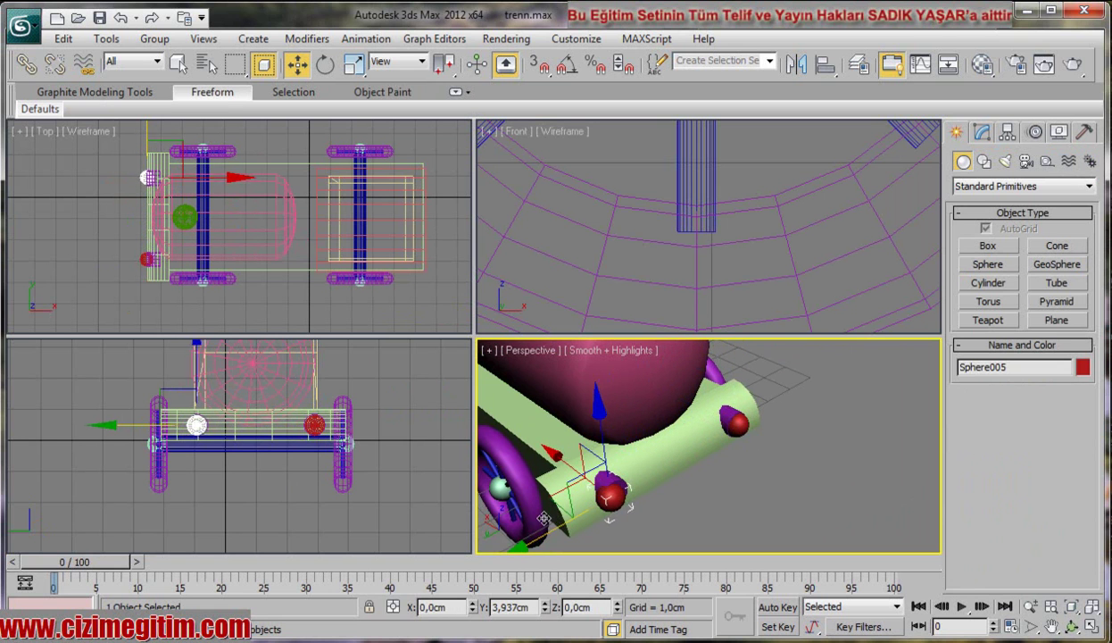
shift+drag(543, 518, 559, 529)
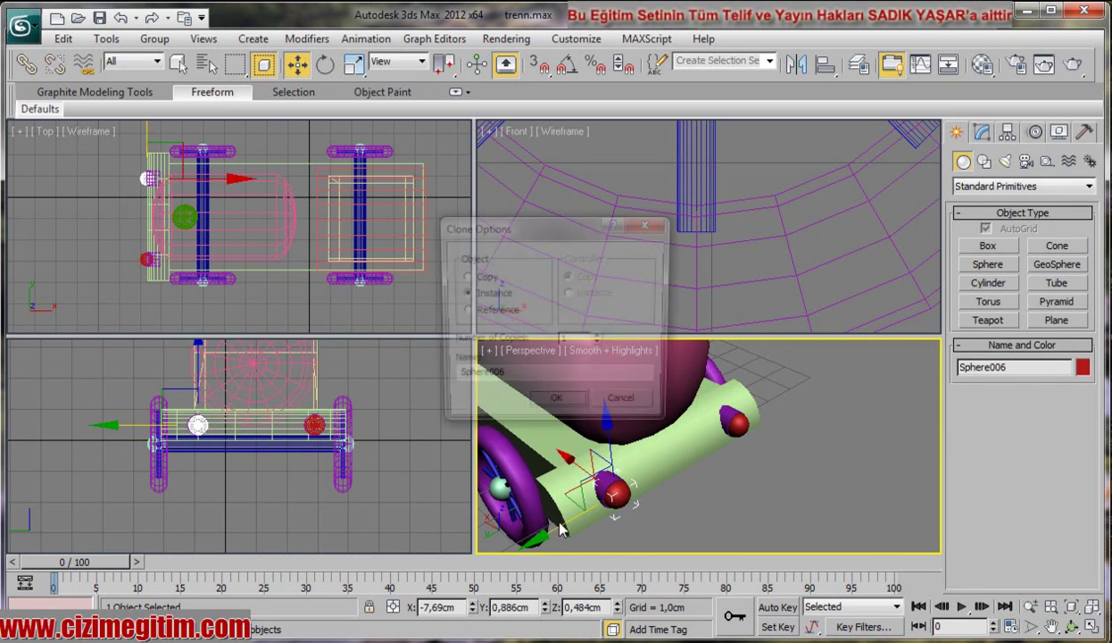
click(558, 407)
click(763, 456)
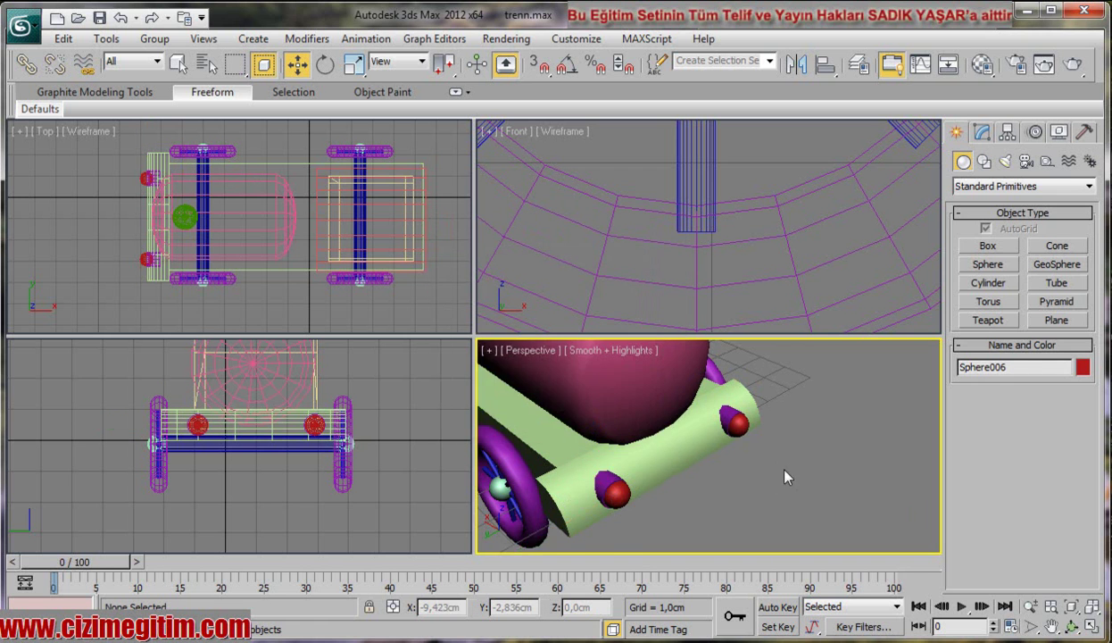
scroll(745, 487, down, 5)
middle_drag(753, 497, 749, 515)
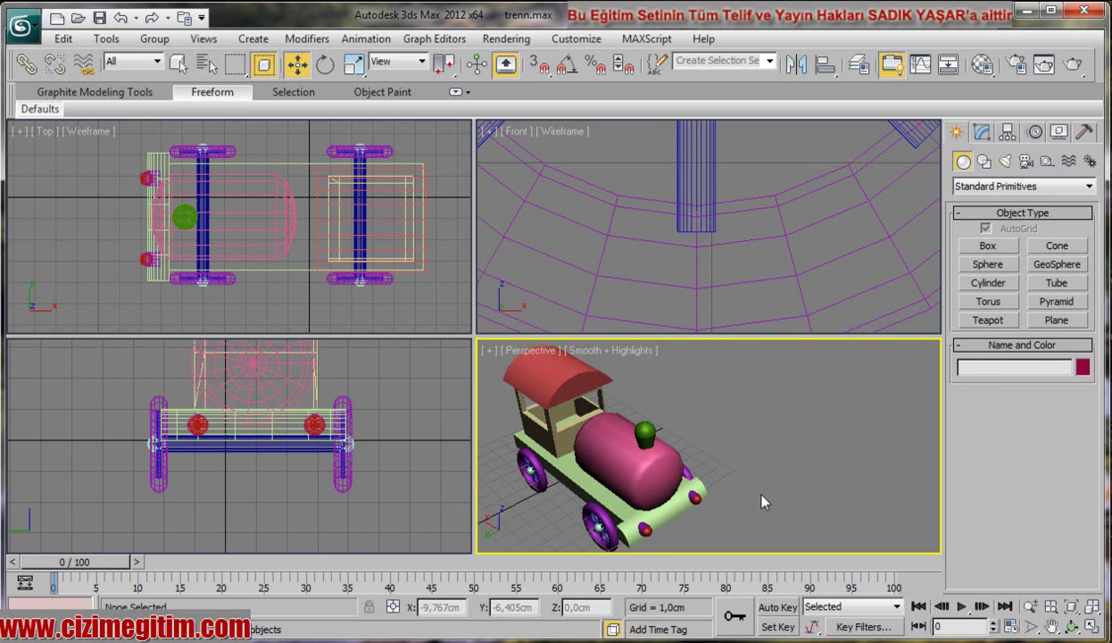
Step: Maximize the Perspective view and orbit around the train to a three-quarter view
key(alt+w)
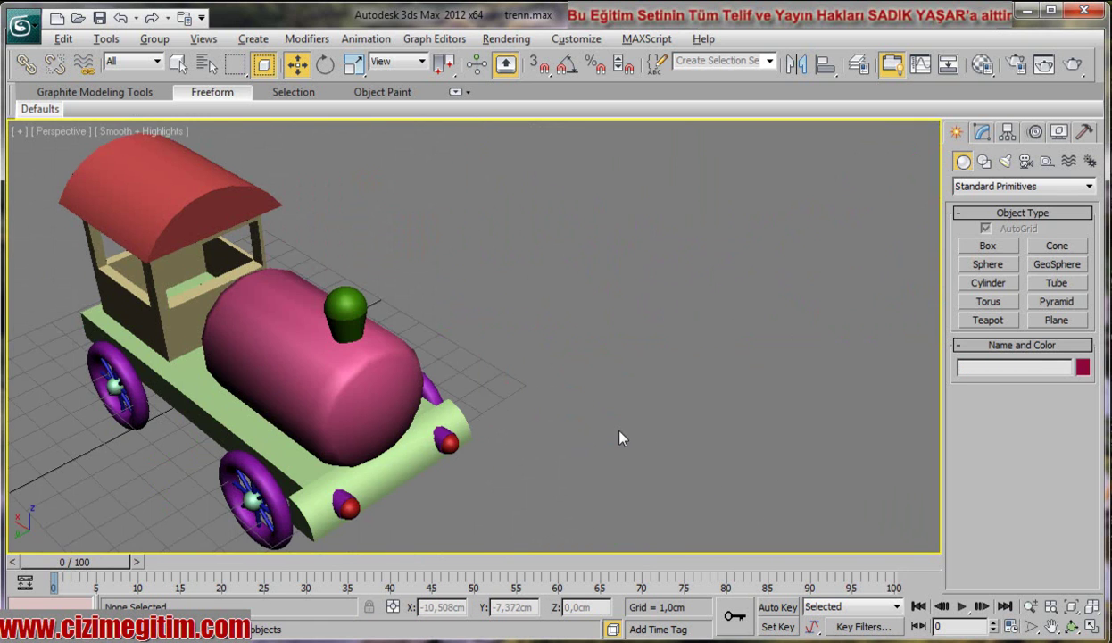
middle_drag(602, 419, 695, 399)
click(1071, 626)
mouse_move(563, 394)
mouse_down()
mouse_move(405, 341)
mouse_move(384, 349)
mouse_move(442, 465)
mouse_move(429, 303)
mouse_move(505, 366)
mouse_move(397, 373)
mouse_move(550, 394)
mouse_move(502, 346)
mouse_move(482, 363)
mouse_move(355, 355)
mouse_move(467, 340)
mouse_move(381, 323)
mouse_move(426, 365)
mouse_move(479, 323)
mouse_move(403, 317)
mouse_move(404, 330)
mouse_move(561, 373)
mouse_move(506, 304)
mouse_move(422, 404)
mouse_move(355, 410)
mouse_move(462, 402)
mouse_move(334, 368)
mouse_move(364, 409)
mouse_move(314, 381)
mouse_up()
scroll(581, 380, up, 5)
scroll(507, 303, down, 4)
scroll(497, 315, down, 3)
drag(452, 372, 427, 409)
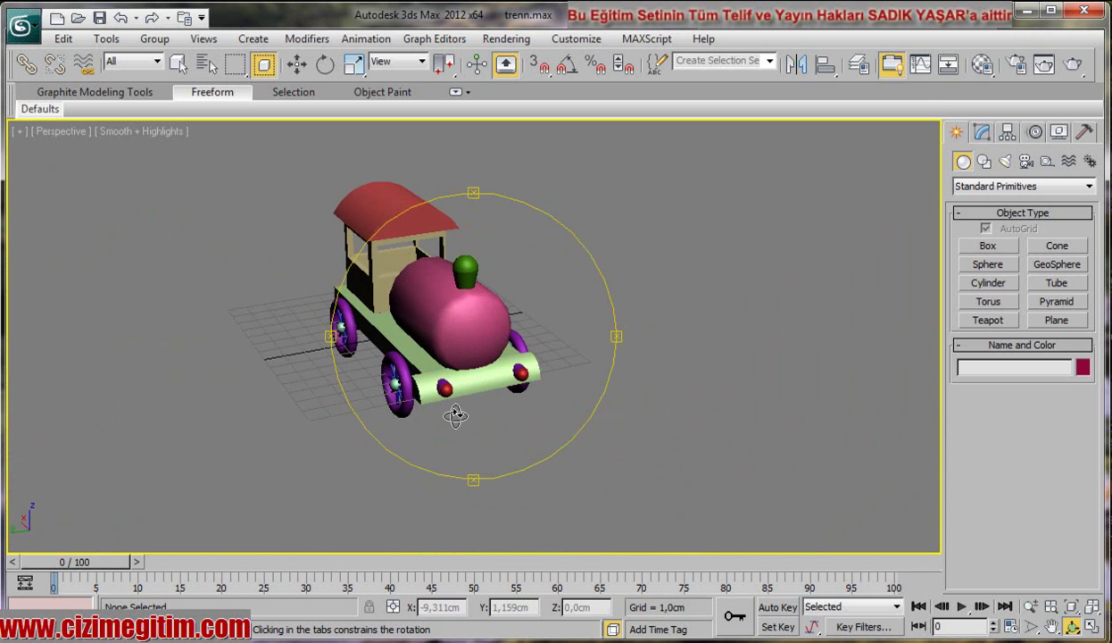
key(w)
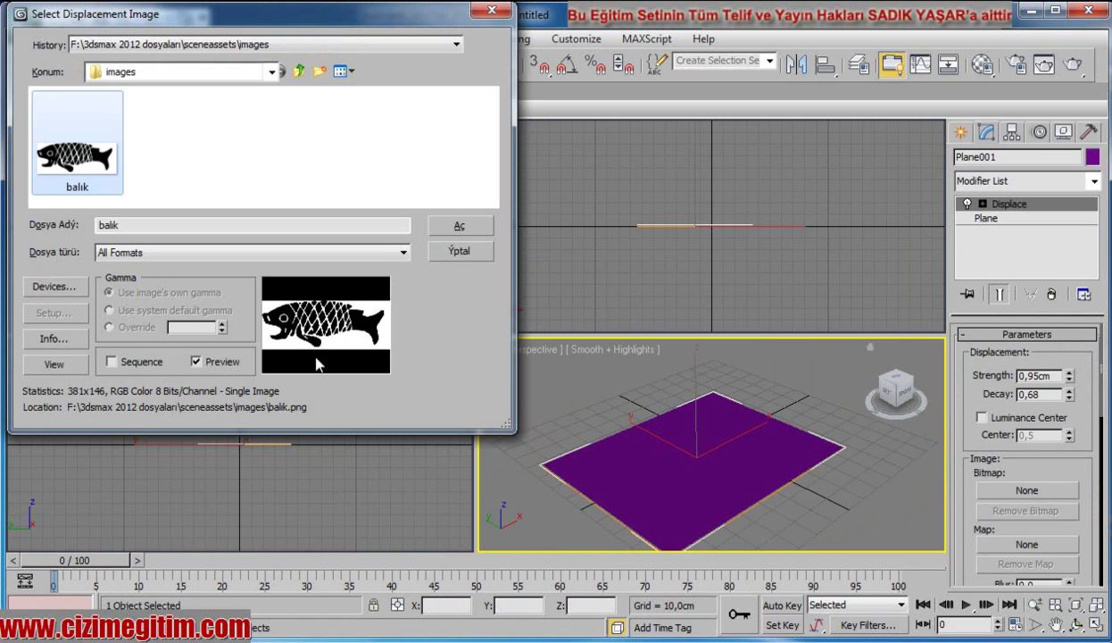
Step: Load balık.png as the Displace image and maximize the Perspective view of the plane
click(455, 228)
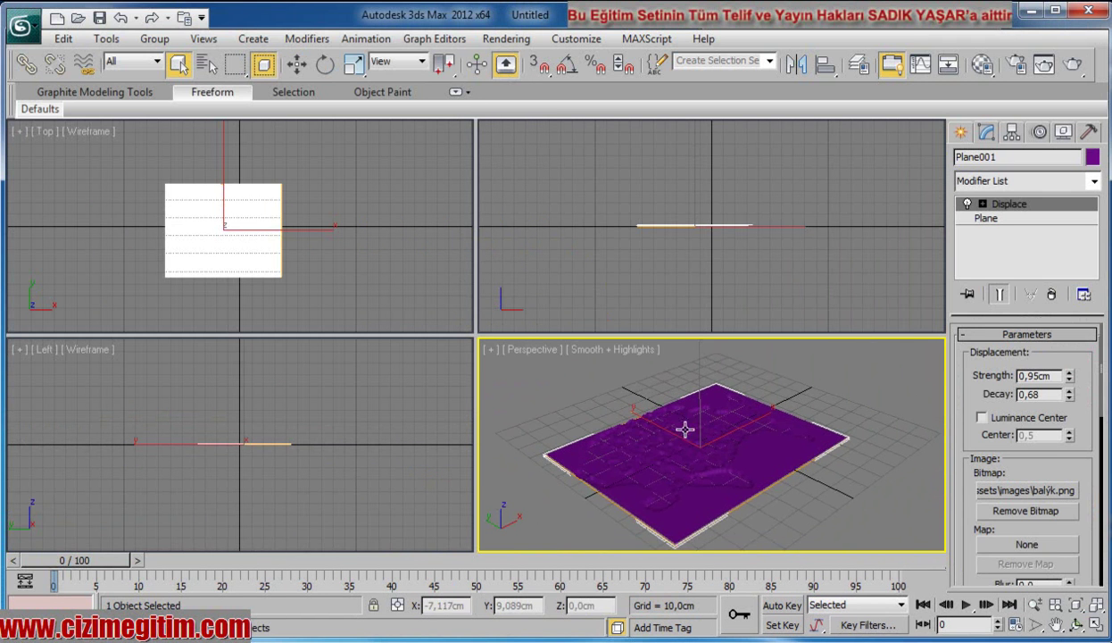
scroll(686, 427, up, 3)
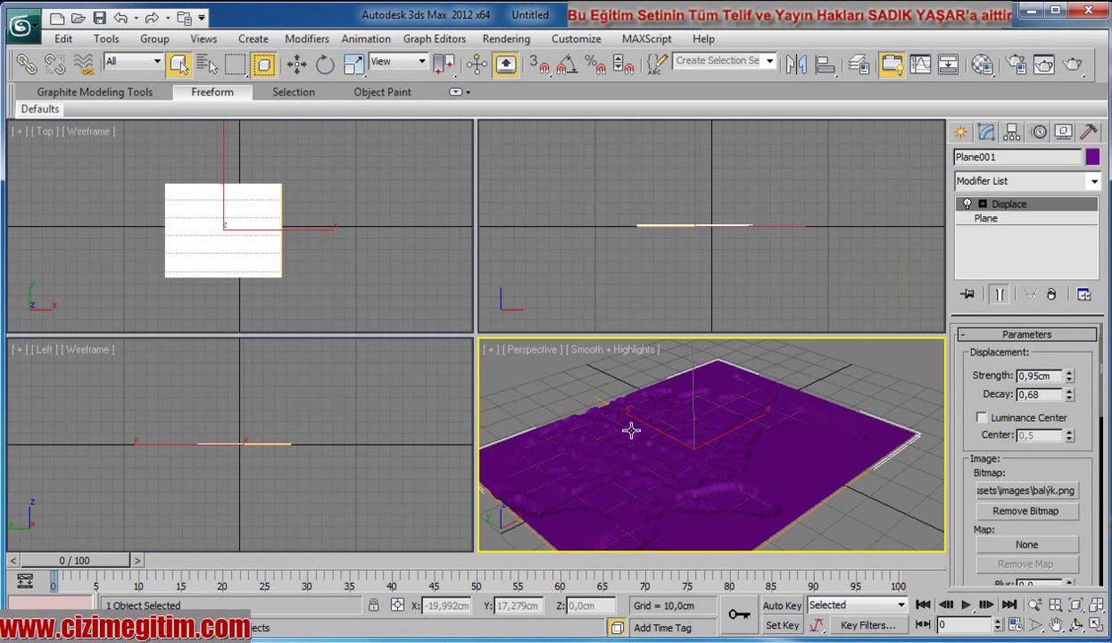
mouse_move(678, 426)
middle_down()
mouse_move(780, 431)
mouse_move(759, 419)
middle_up()
alt+middle_drag(649, 431, 623, 432)
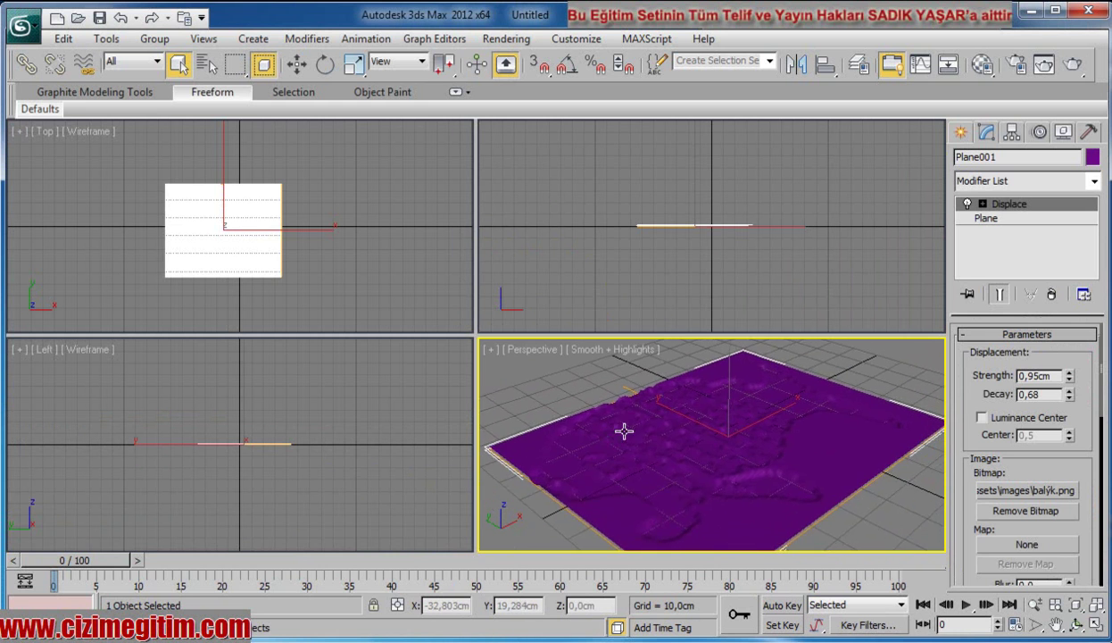
key(alt+w)
scroll(991, 472, down, 3)
Step: Compare Cylindrical and Spherical displace mapping, then settle on Planar
click(1018, 485)
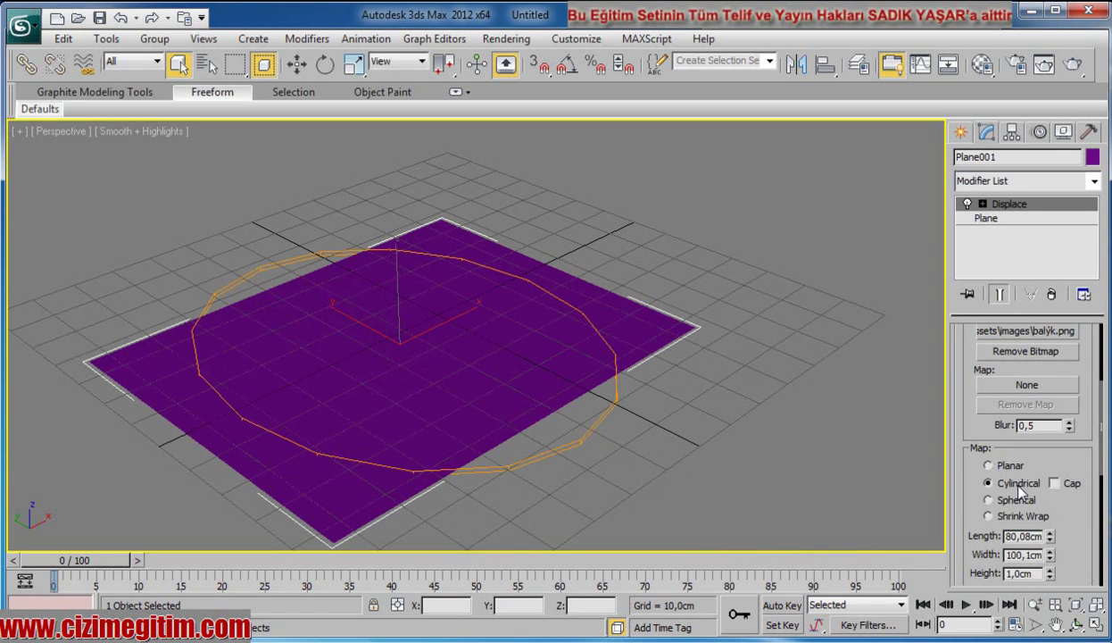
click(1016, 500)
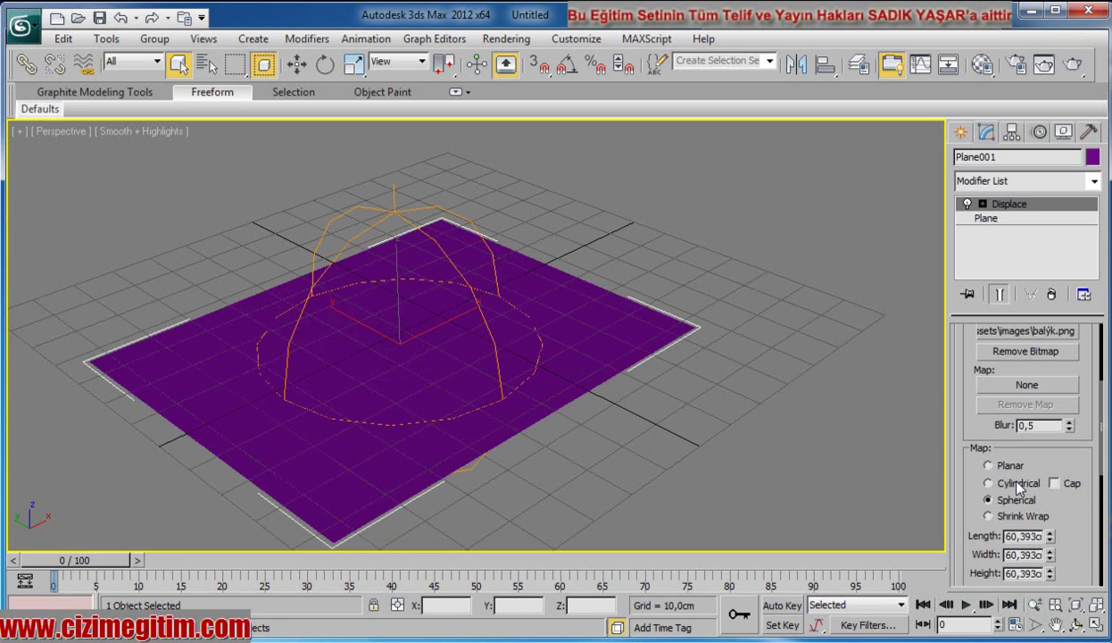
click(1016, 483)
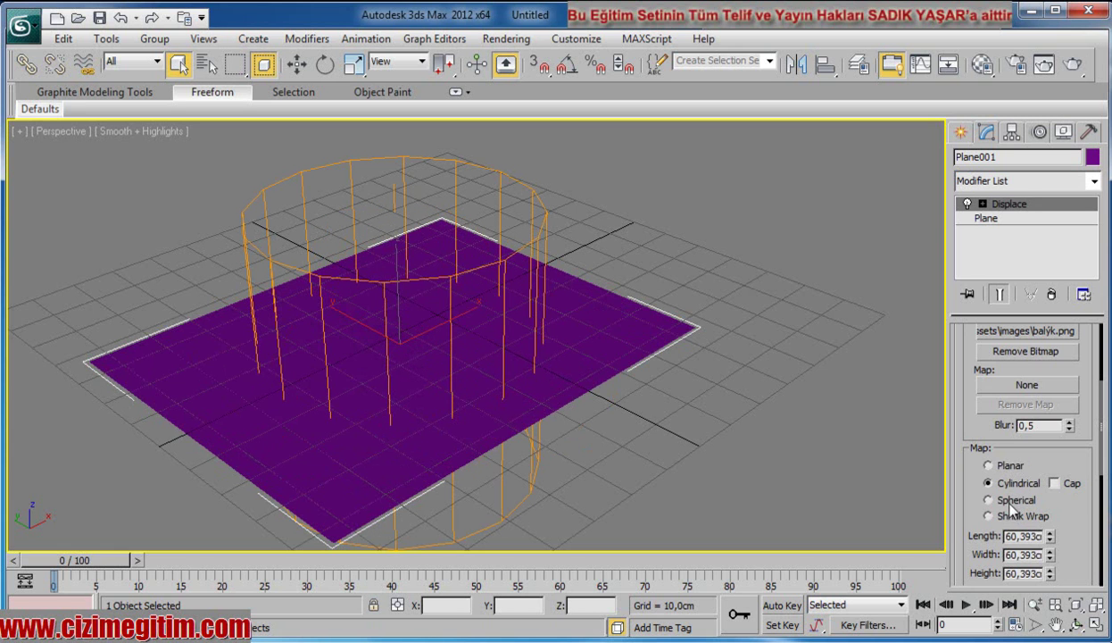
click(1003, 501)
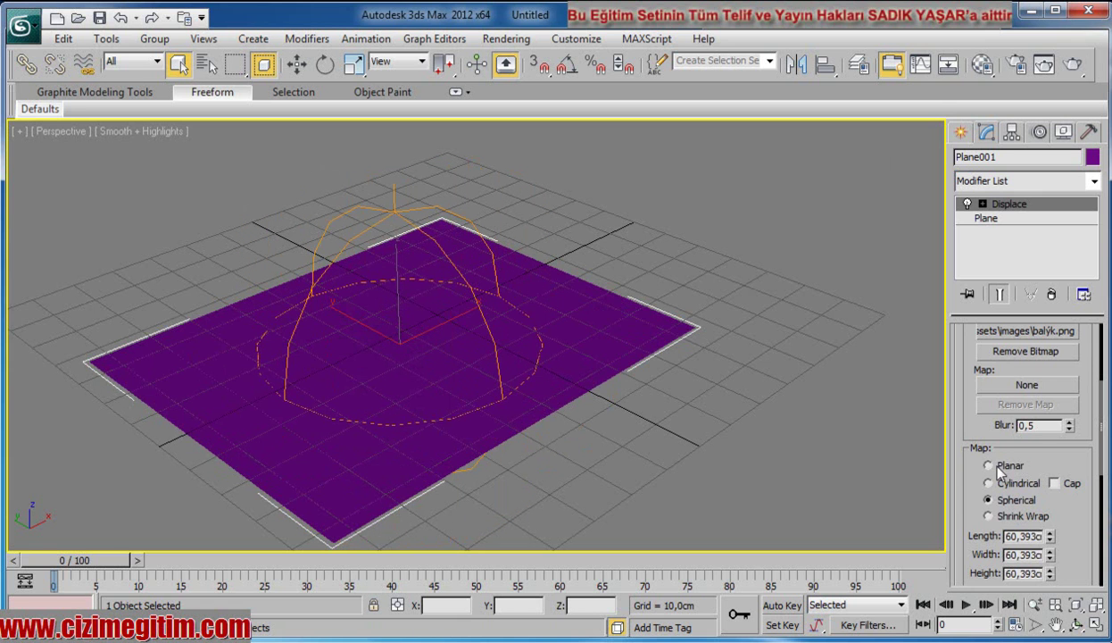
click(989, 465)
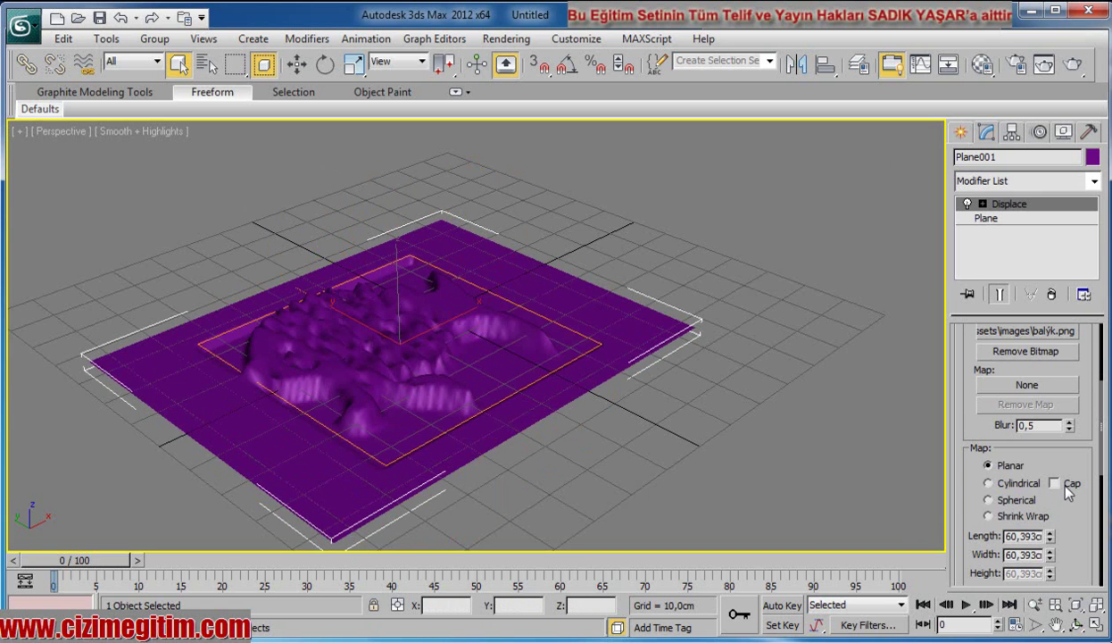
Step: Toggle Use Existing Mapping on and off, leaving it turned off
scroll(1040, 513, down, 2)
scroll(1045, 527, down, 2)
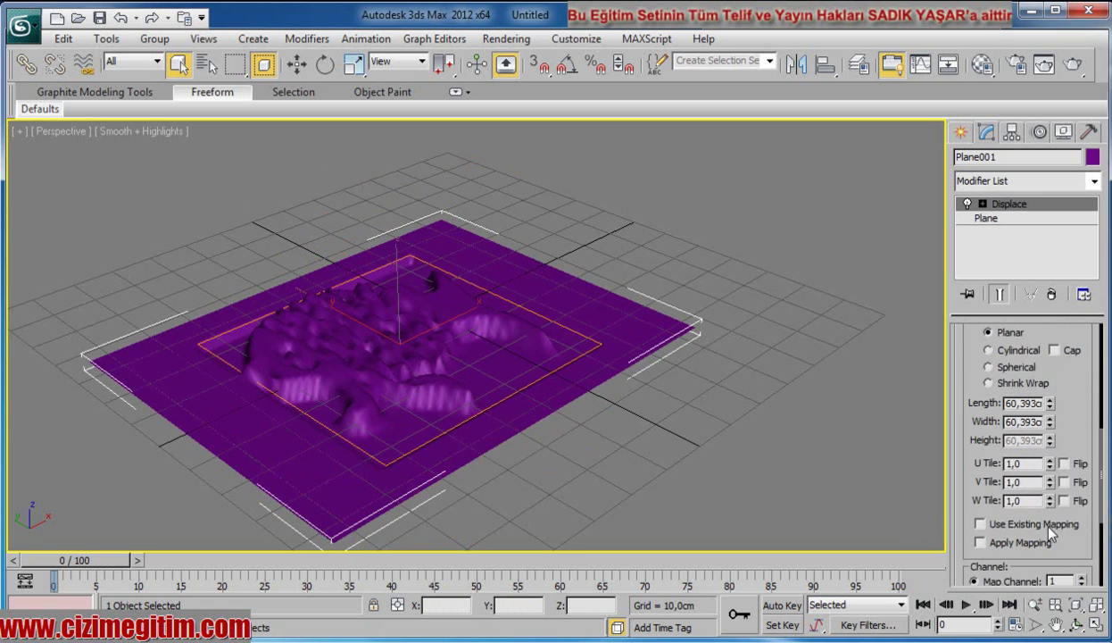
scroll(1019, 512, down, 2)
click(980, 471)
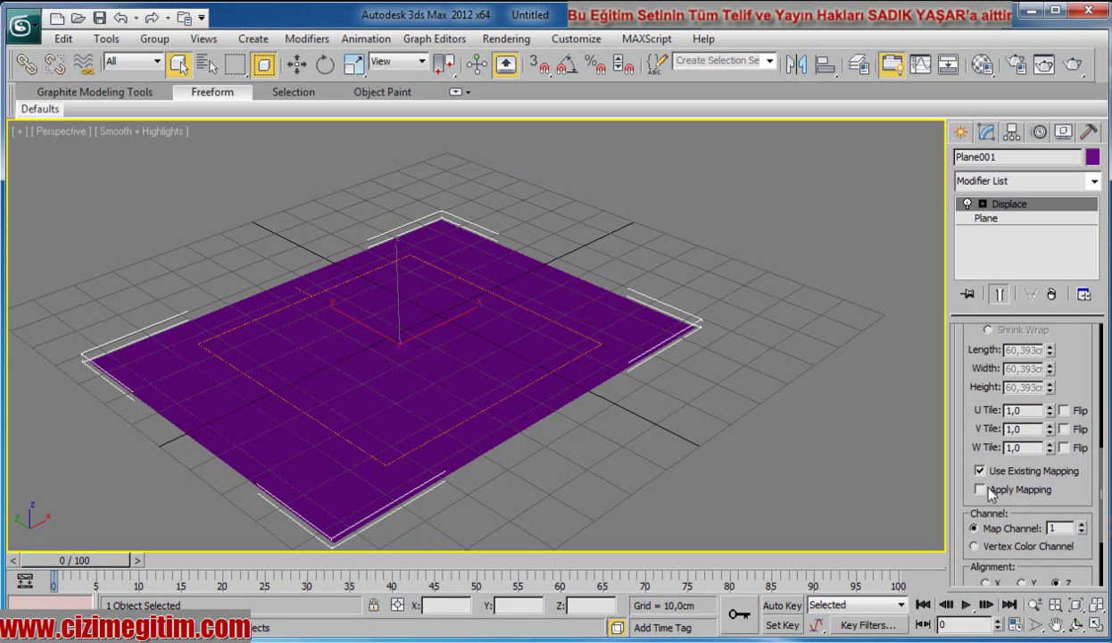
click(980, 471)
click(980, 470)
click(980, 470)
click(980, 489)
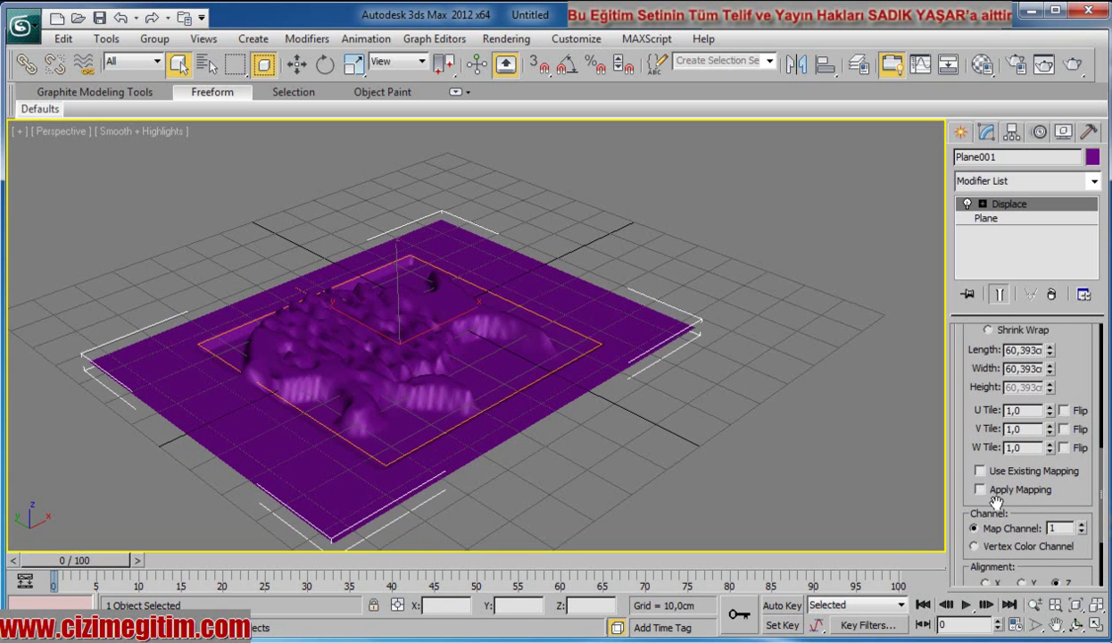
scroll(998, 504, down, 2)
scroll(1006, 520, down, 1)
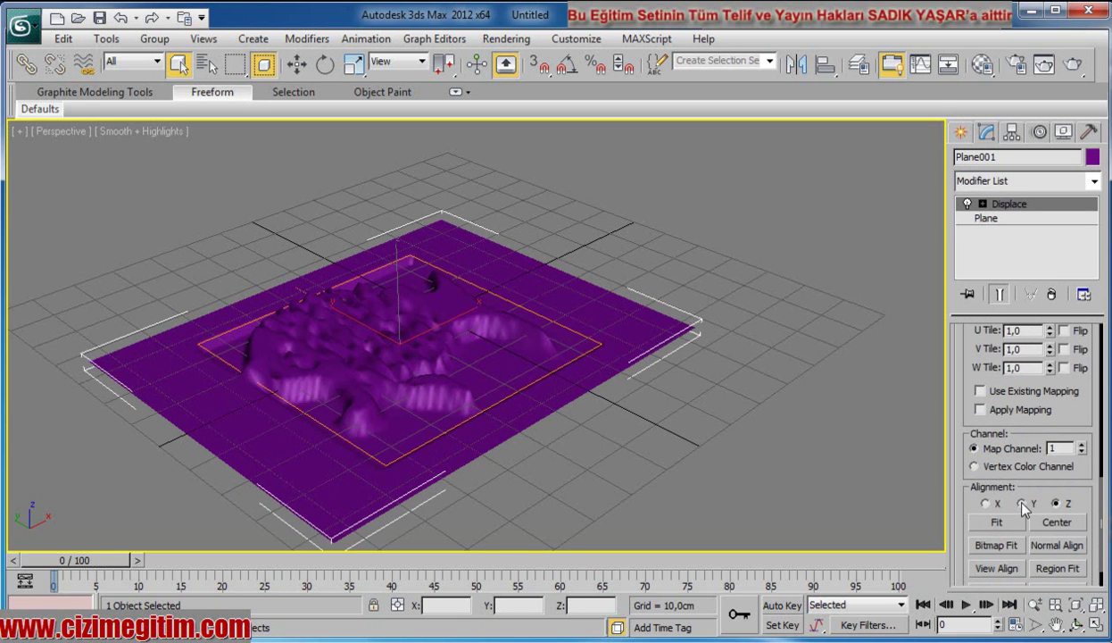
Step: Enable Luminance Center, Fit the displacement to the plane, and set Strength to -1,12cm
click(1049, 525)
click(995, 525)
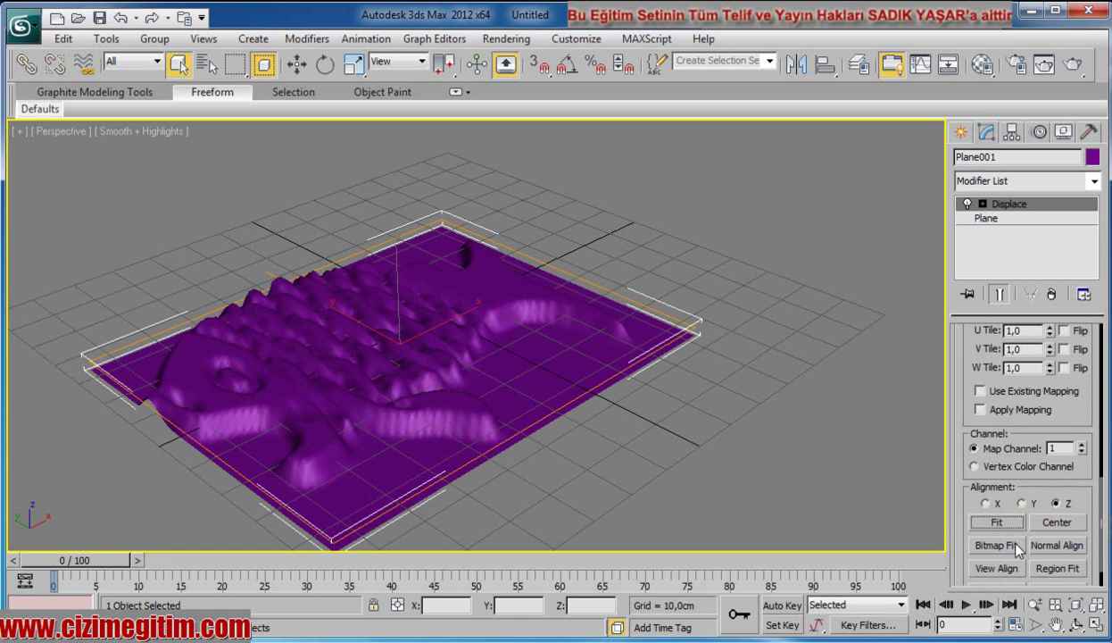
scroll(1040, 540, down, 2)
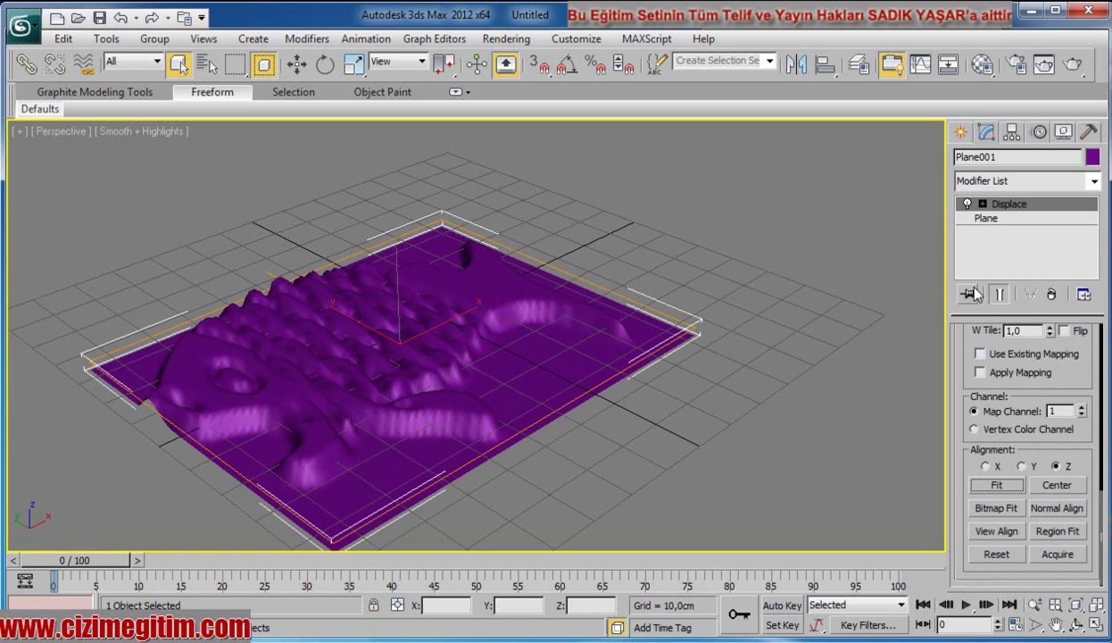
scroll(1035, 428, up, 4)
scroll(1046, 375, up, 6)
scroll(1046, 375, up, 6)
scroll(1053, 375, up, 1)
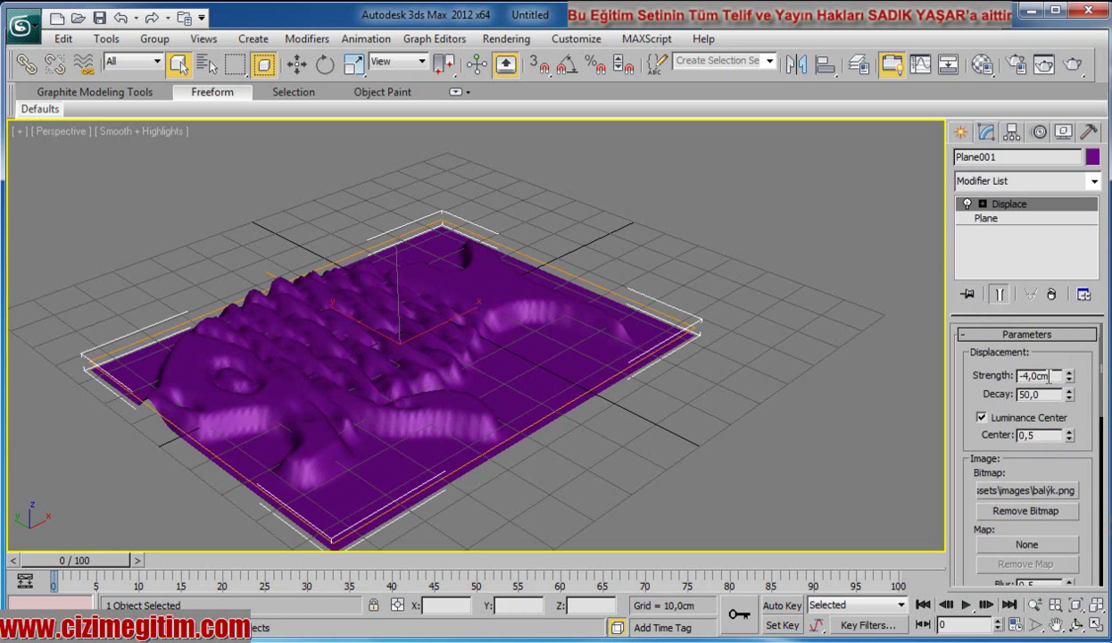
mouse_move(1069, 376)
mouse_down()
mouse_move(1068, 334)
mouse_move(1069, 408)
mouse_up()
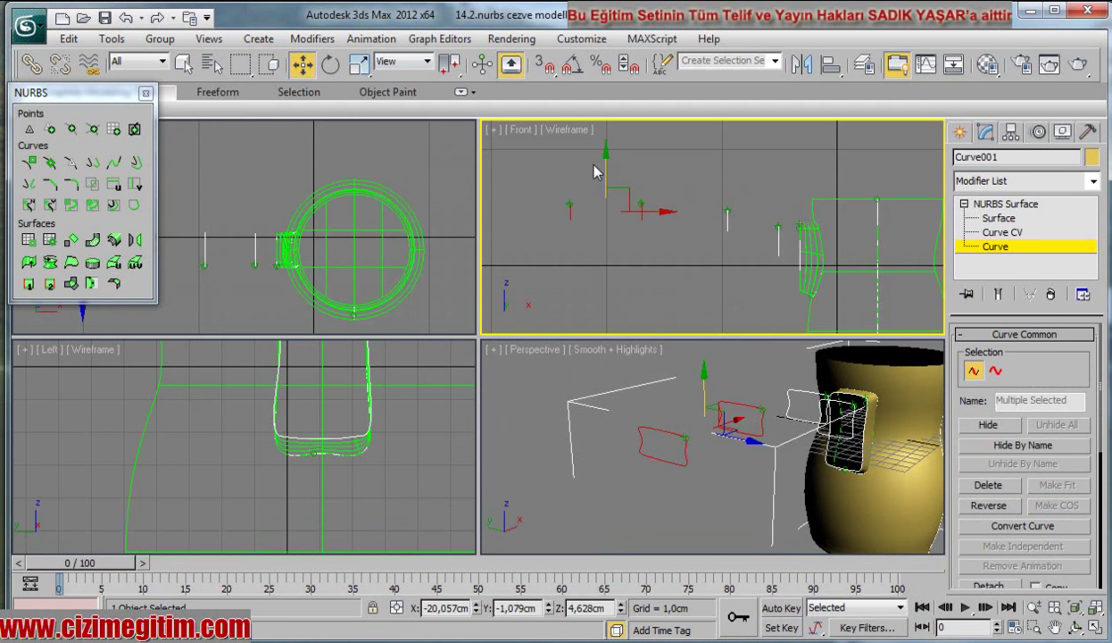
Step: Scale the selected handle curves to 84% in Y
key(ctrl+z)
key(ctrl+y)
click(359, 63)
drag(607, 143, 608, 154)
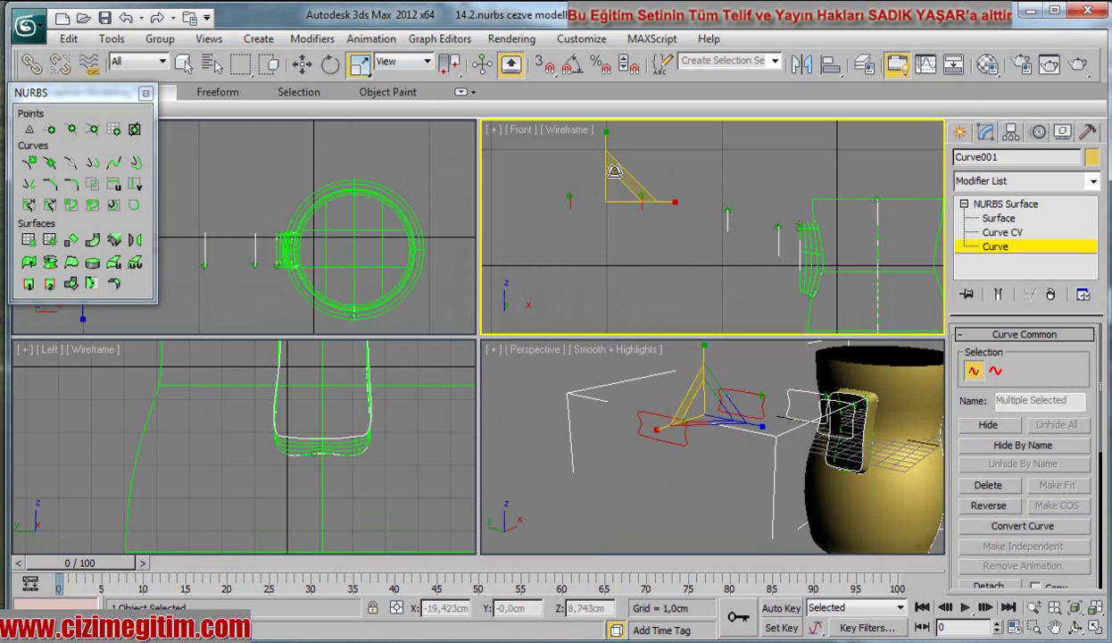
click(619, 237)
mouse_move(708, 259)
middle_down()
mouse_move(694, 257)
mouse_move(721, 275)
middle_up()
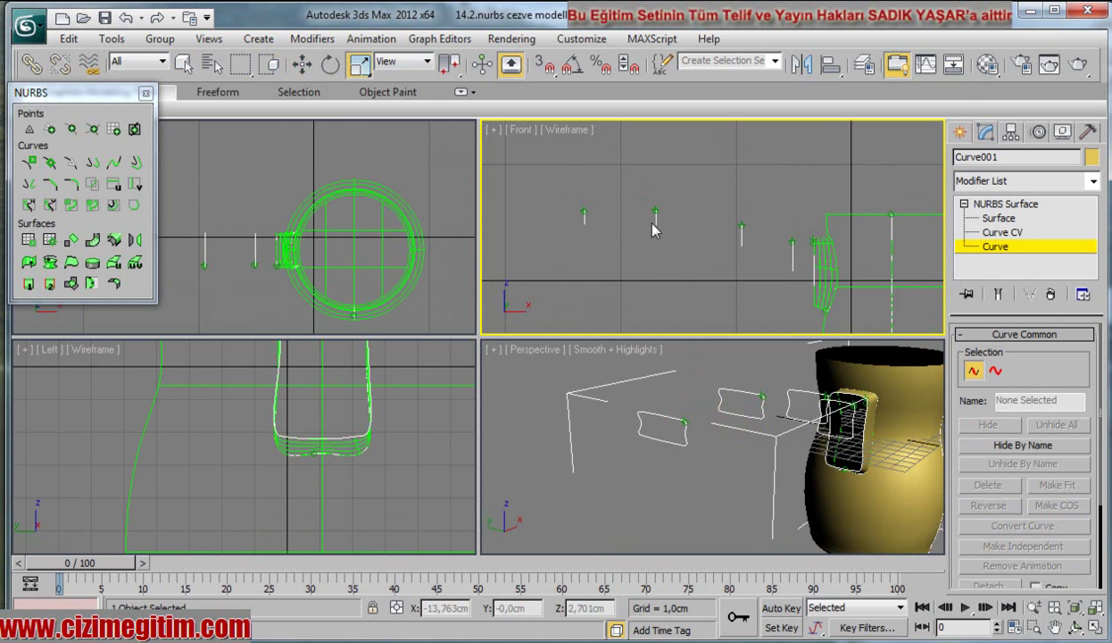
Step: Raise the handle curves in the Front view and shift CV Curve 074 further left
drag(580, 180, 688, 249)
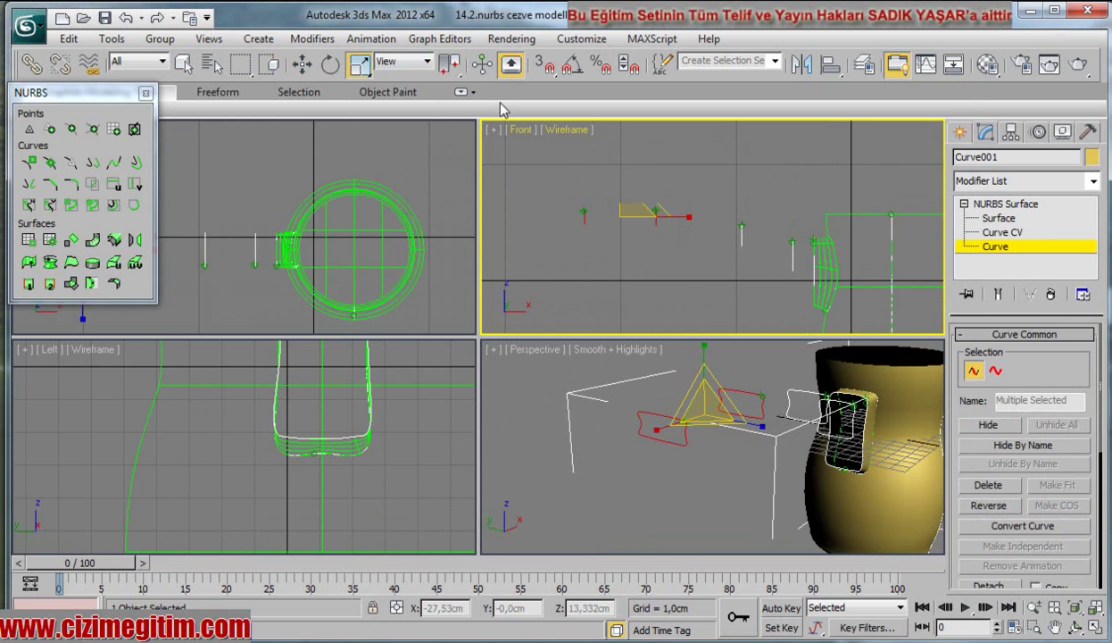
click(302, 63)
drag(603, 163, 619, 162)
click(581, 209)
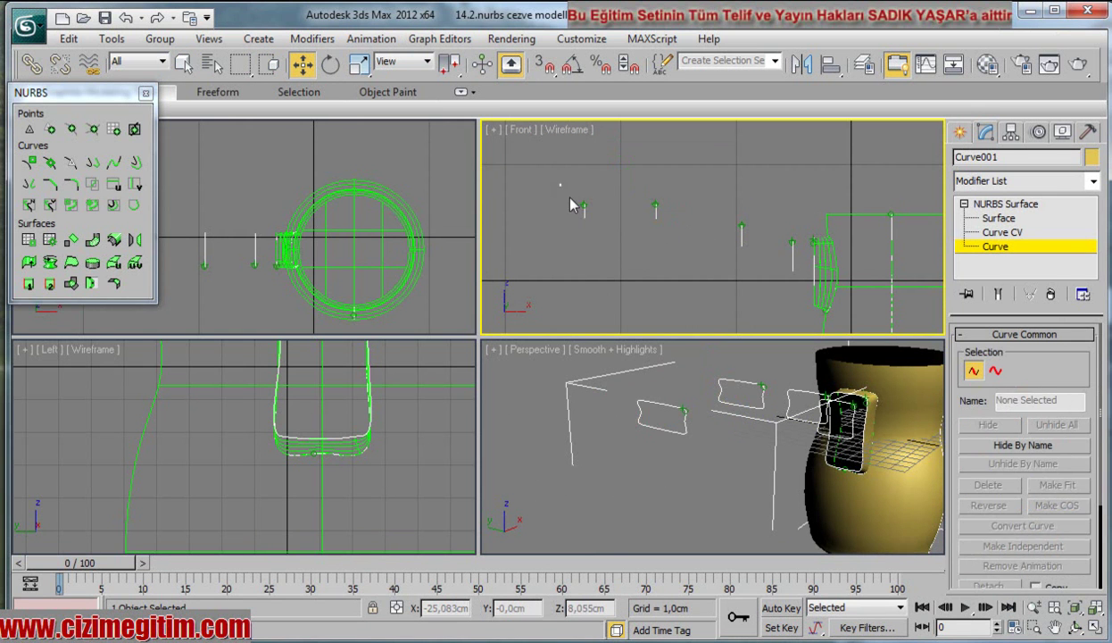
drag(656, 220, 600, 220)
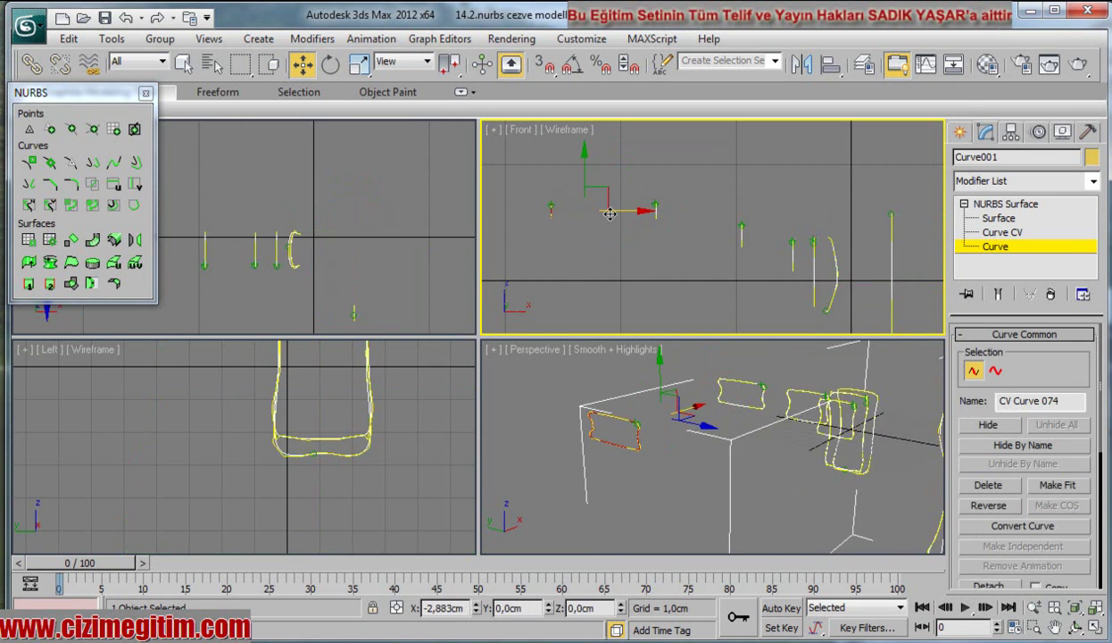
click(629, 249)
Step: Reframe the perspective view and reselect the handle curves in the Front view
scroll(714, 226, down, 3)
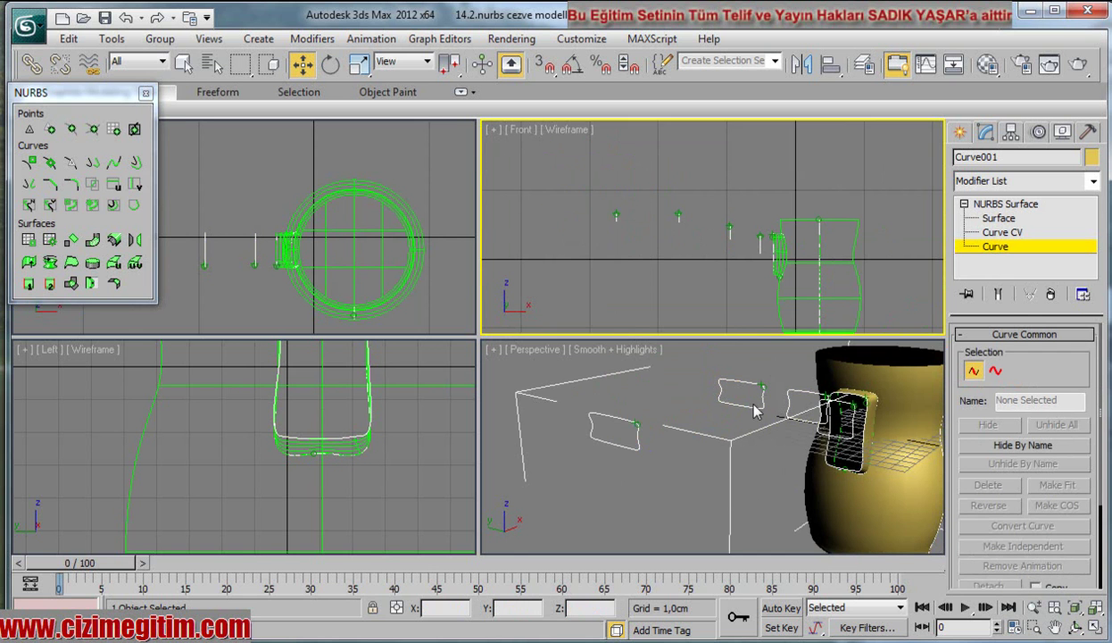
scroll(661, 420, up, 3)
mouse_move(674, 468)
middle_down()
mouse_move(614, 426)
mouse_move(669, 442)
middle_up()
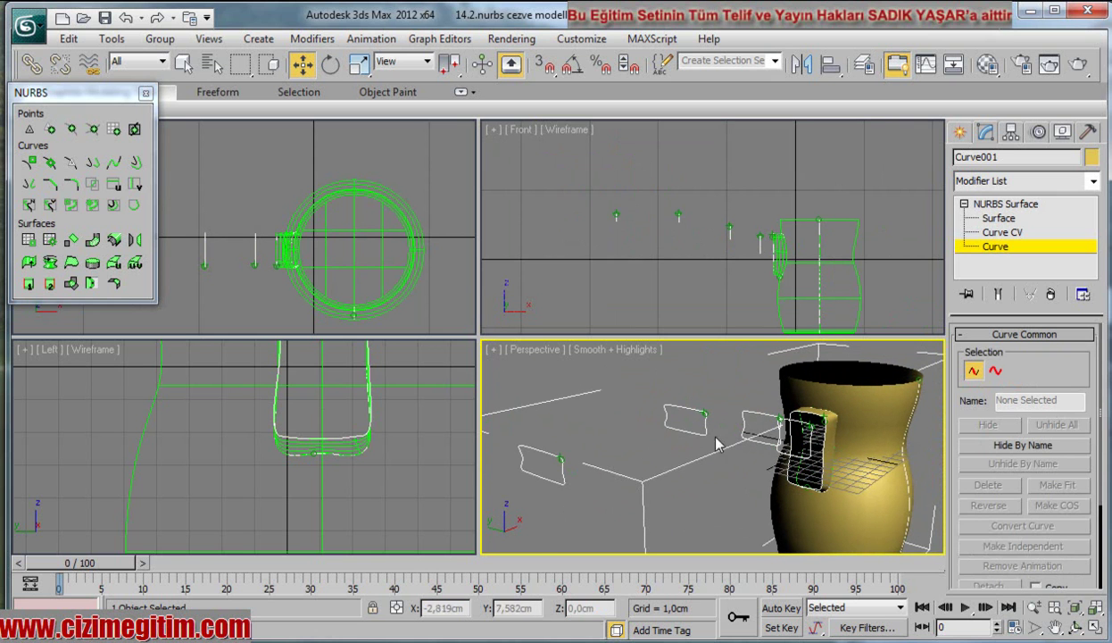
drag(580, 163, 739, 282)
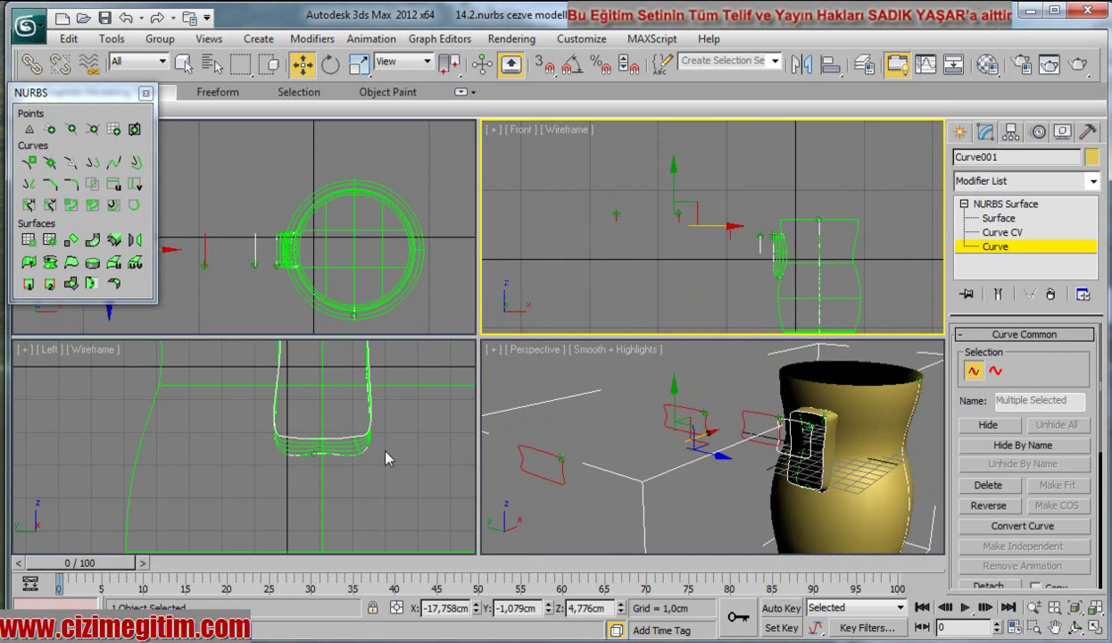
Step: Narrow the handle curves to 94% width in X
click(399, 411)
key(z)
drag(572, 177, 735, 260)
middle_drag(323, 381, 325, 446)
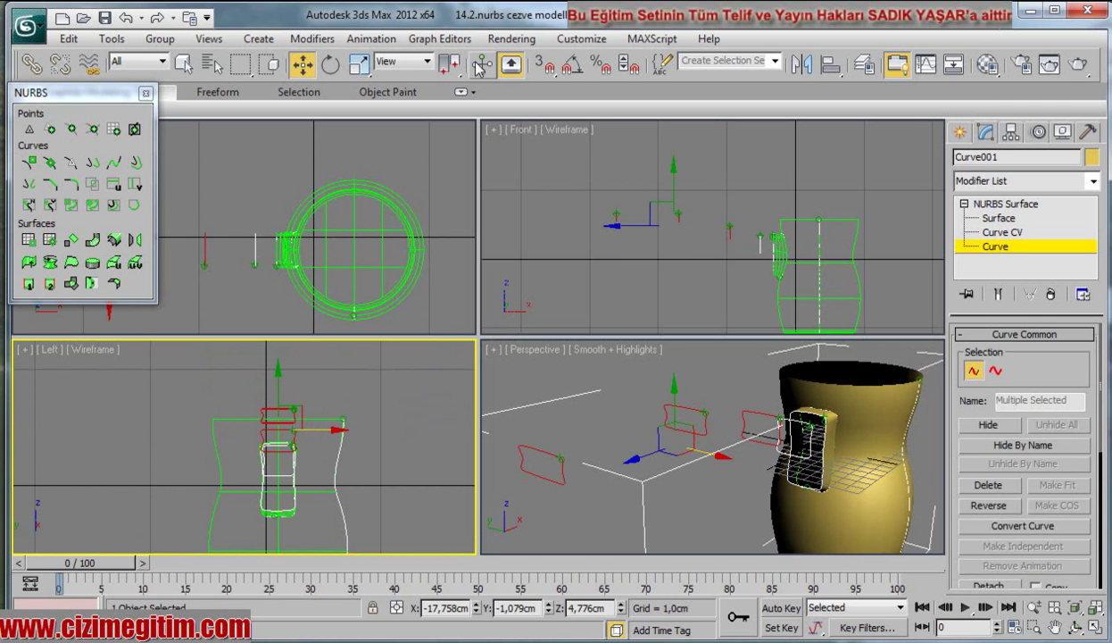
click(361, 63)
mouse_move(344, 424)
mouse_down()
mouse_move(337, 430)
mouse_move(389, 435)
mouse_up()
click(408, 440)
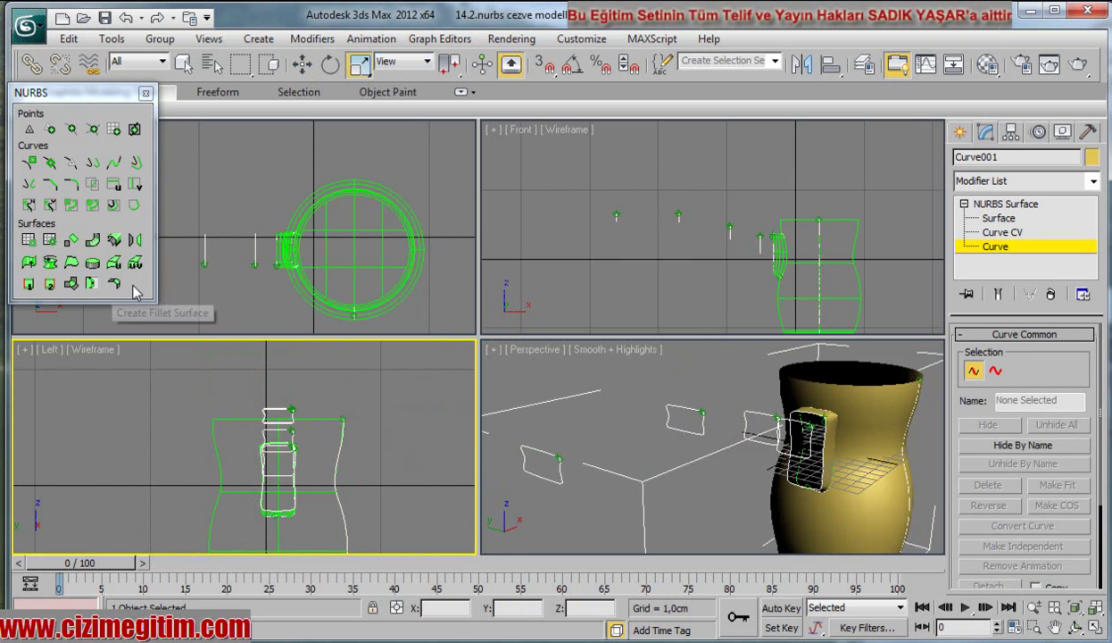
Step: Create a U Loft surface through CV Curve 069 to 074 to form the handle
click(113, 263)
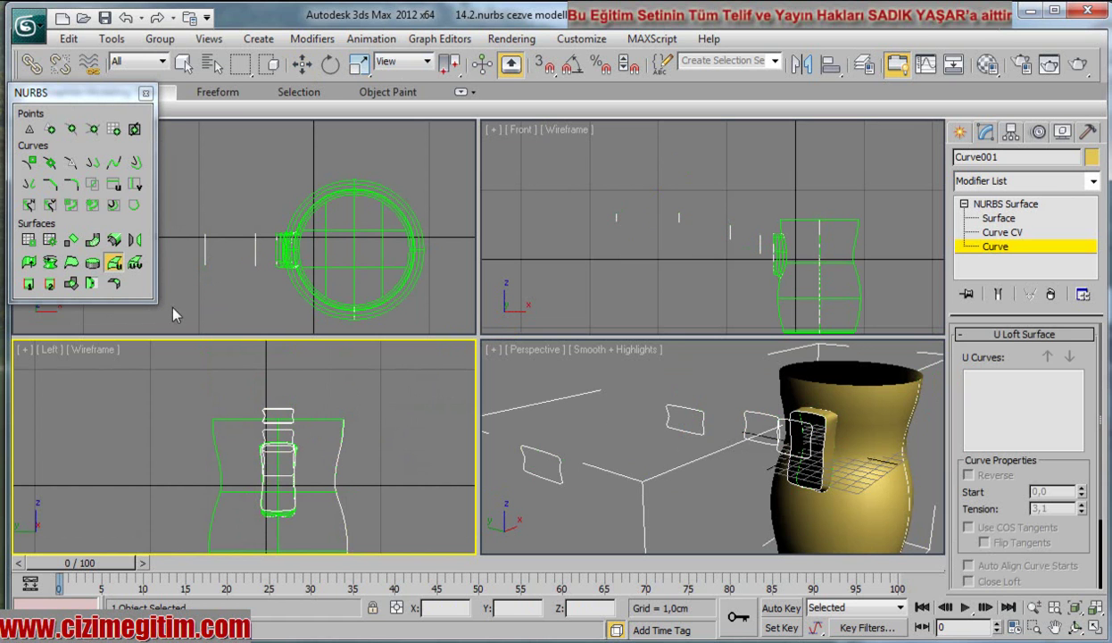
click(822, 436)
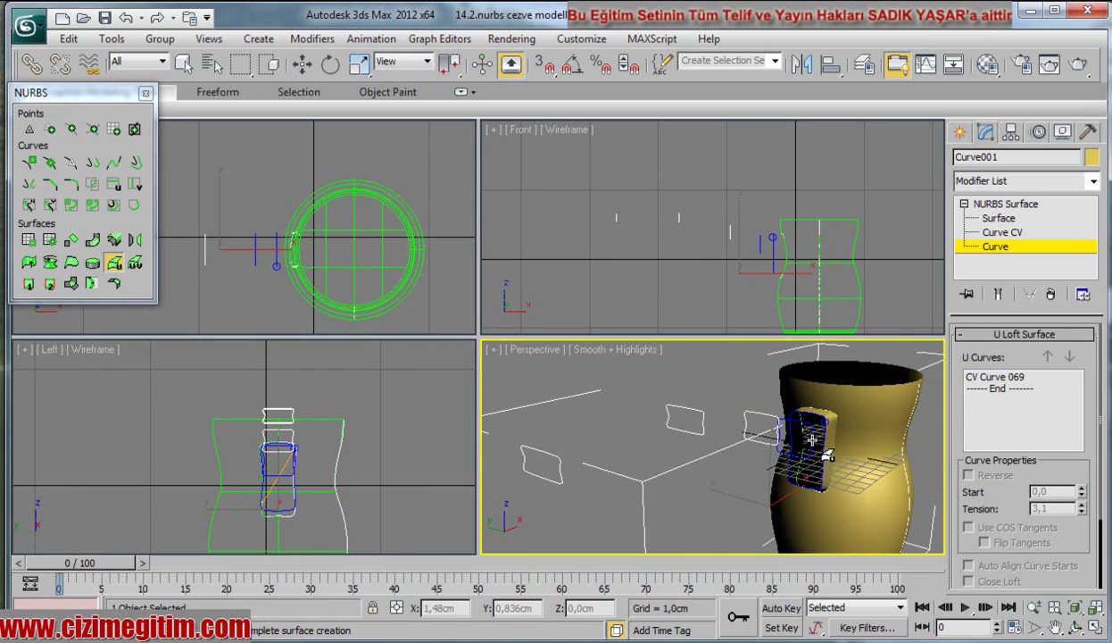
click(761, 416)
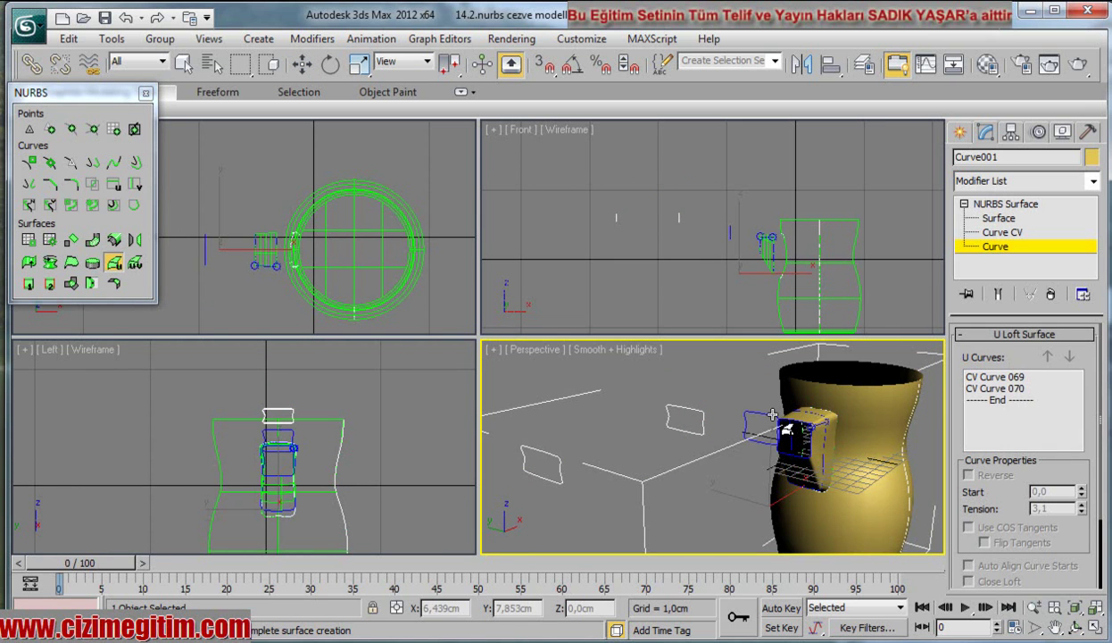
click(723, 416)
click(678, 417)
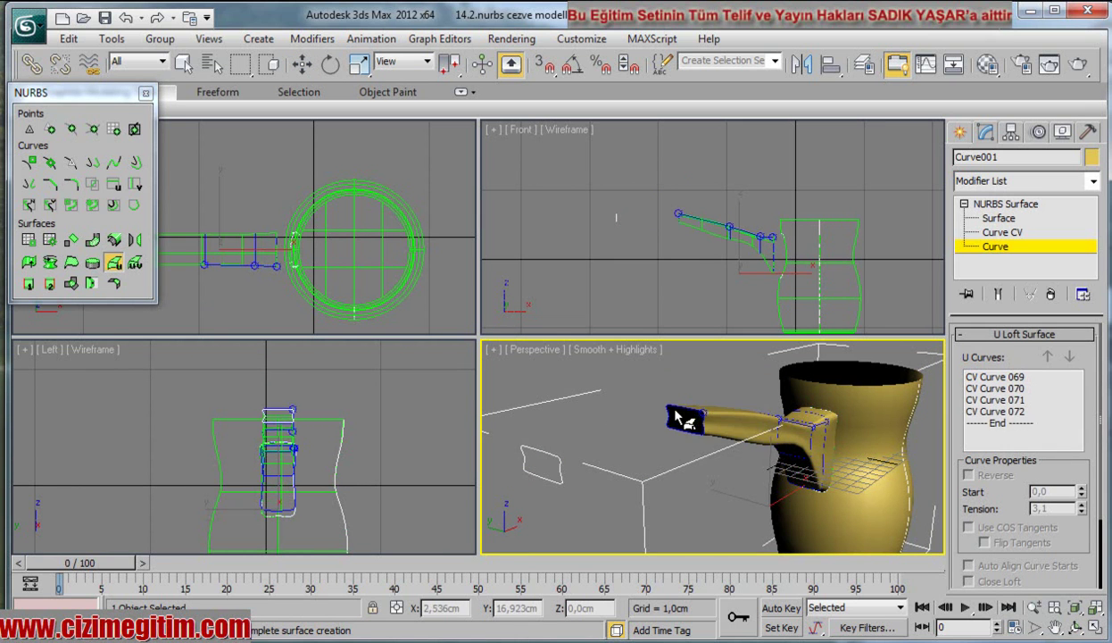
click(549, 451)
click(558, 464)
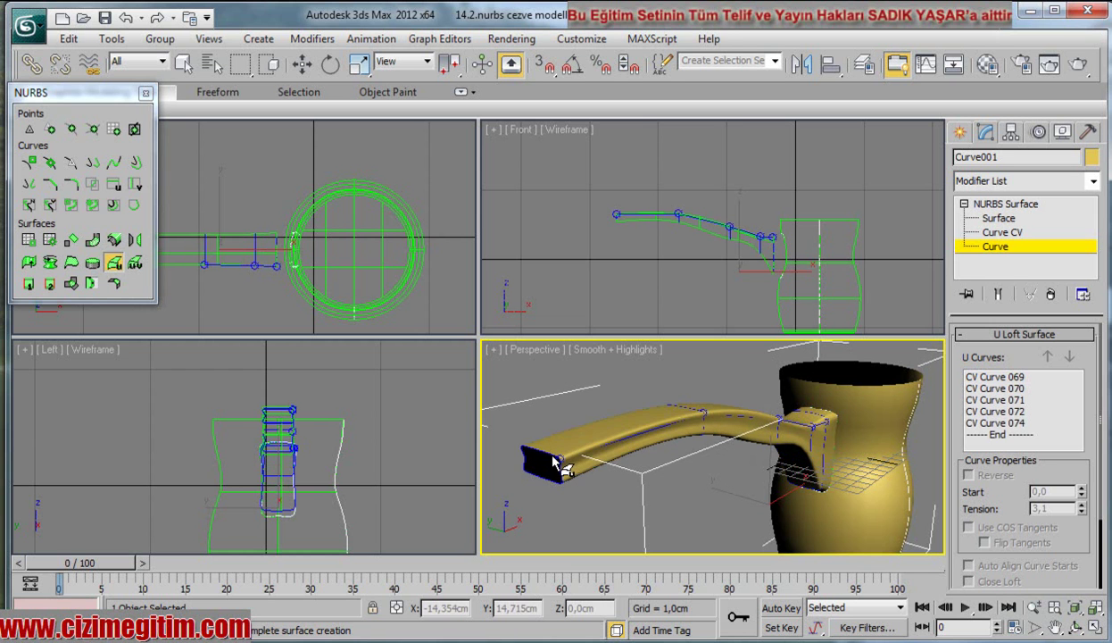
right_click(560, 462)
Step: Select the cabinet's left leg polygons using Grow then Shrink, leaving 5 polygons
scroll(700, 416, up, 2)
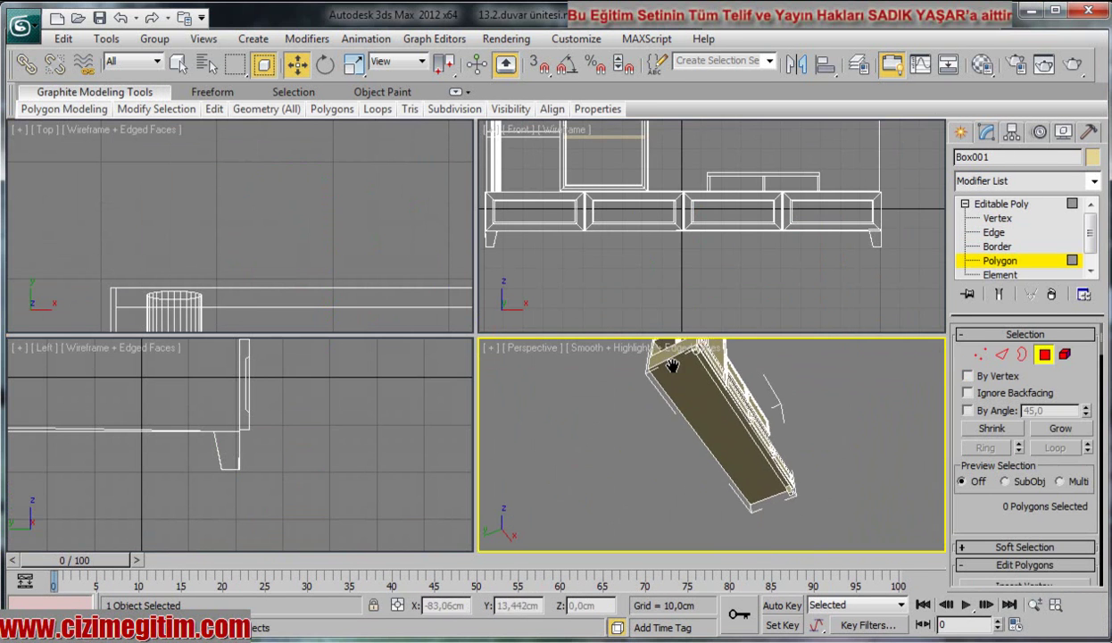
scroll(705, 402, up, 3)
scroll(661, 469, down, 1)
scroll(660, 469, up, 2)
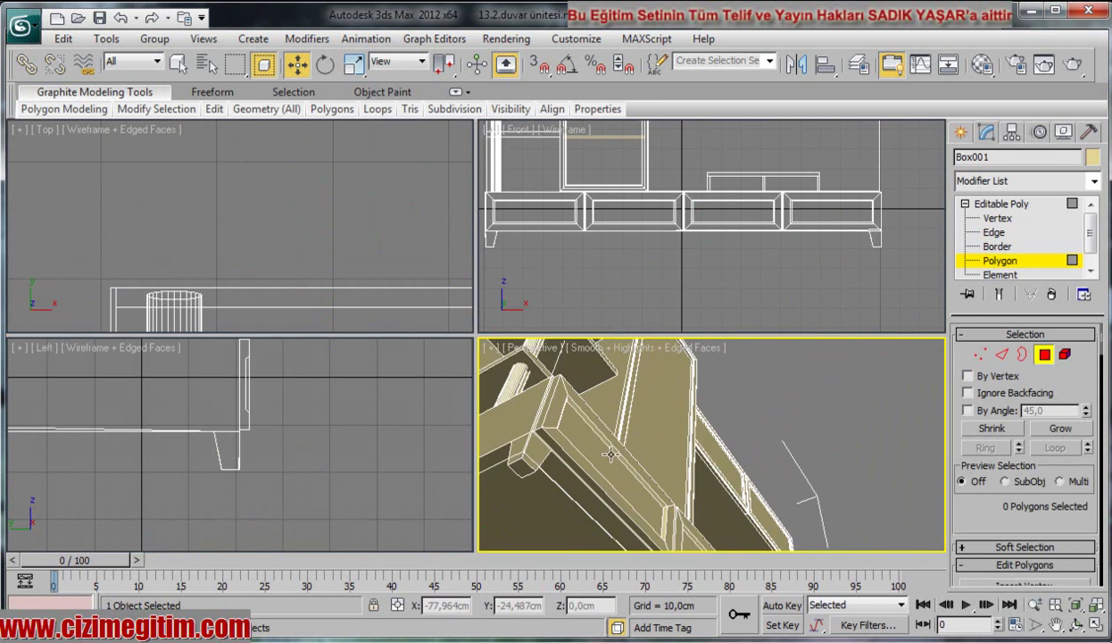
scroll(598, 443, up, 2)
click(620, 468)
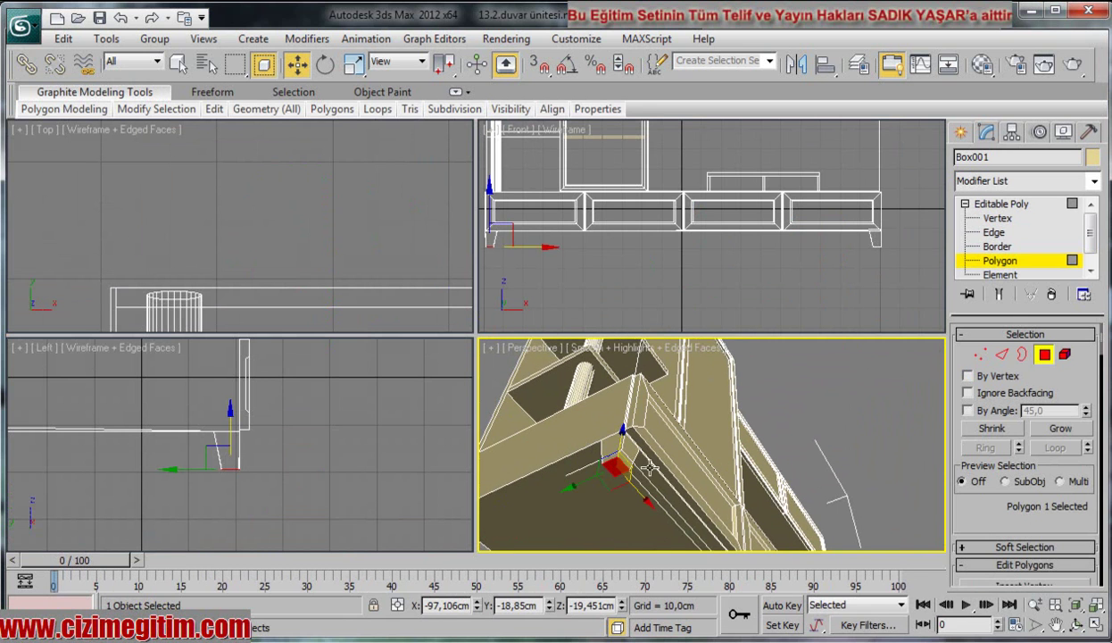
click(1038, 430)
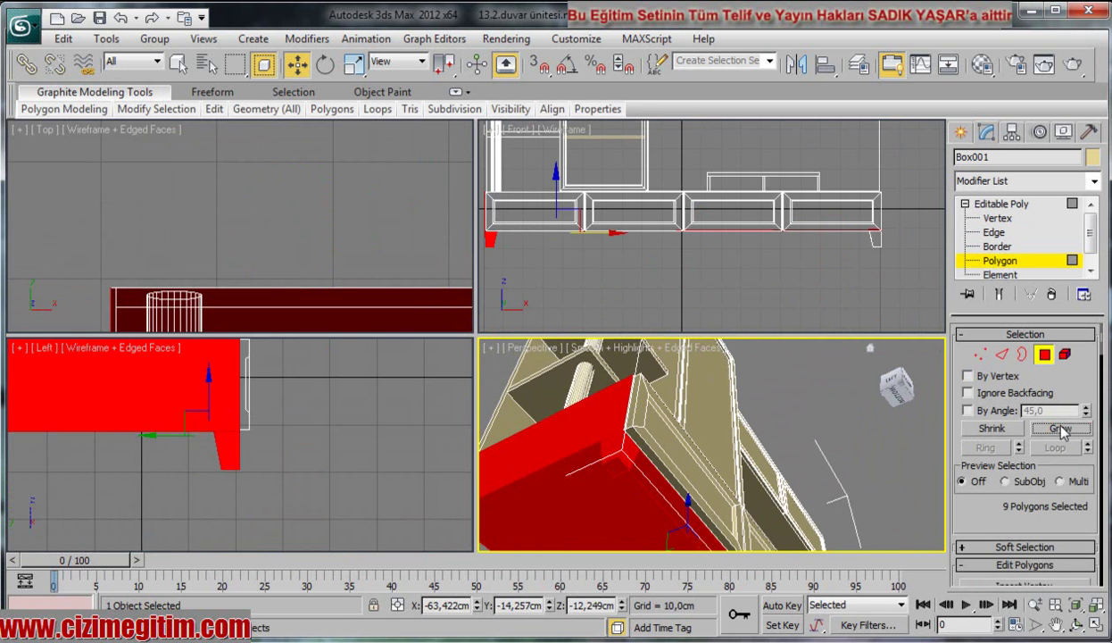
click(1009, 427)
scroll(656, 379, down, 2)
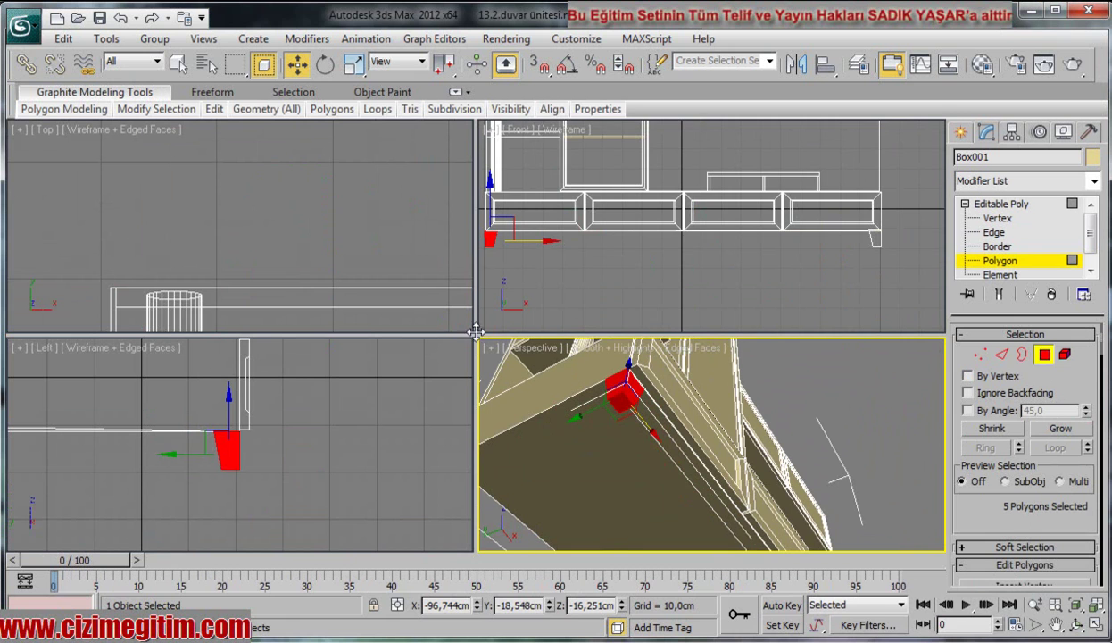
Step: Maximize the Front view and Shift-drag a copy of the leg to the cabinet's centre
middle_drag(696, 259, 725, 278)
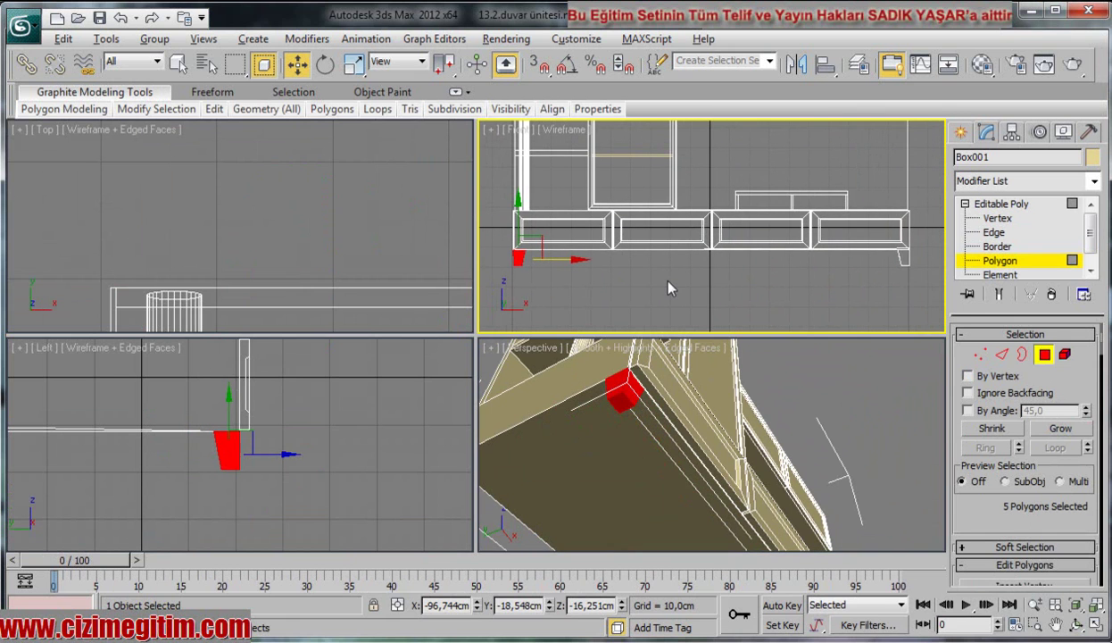
key(alt+w)
middle_drag(356, 400, 259, 427)
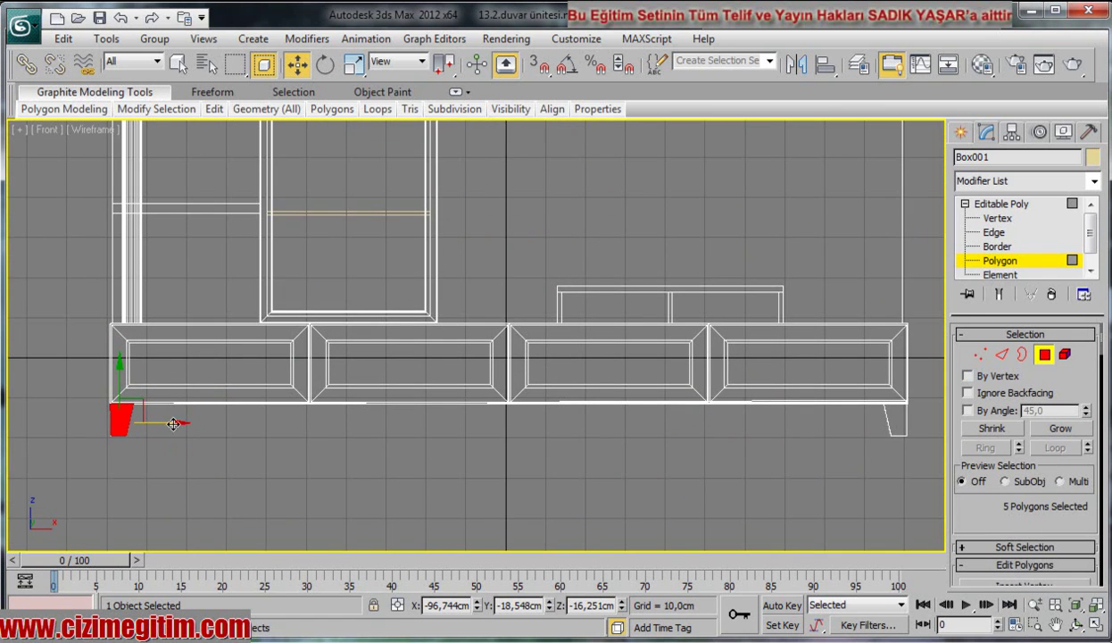
shift+drag(174, 423, 562, 427)
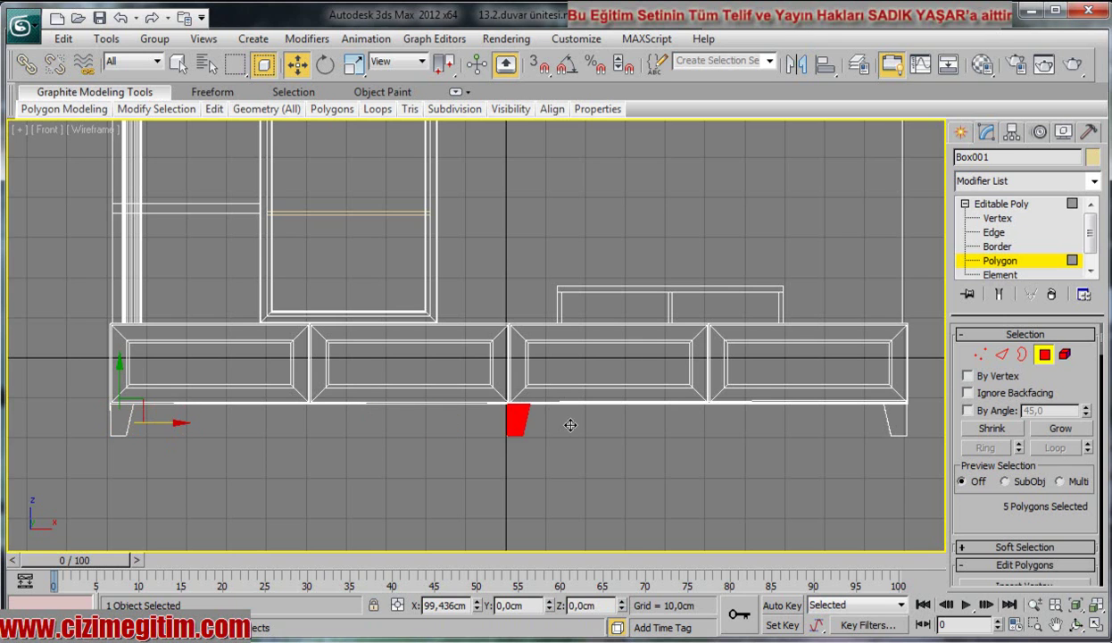
shift+drag(562, 426, 558, 428)
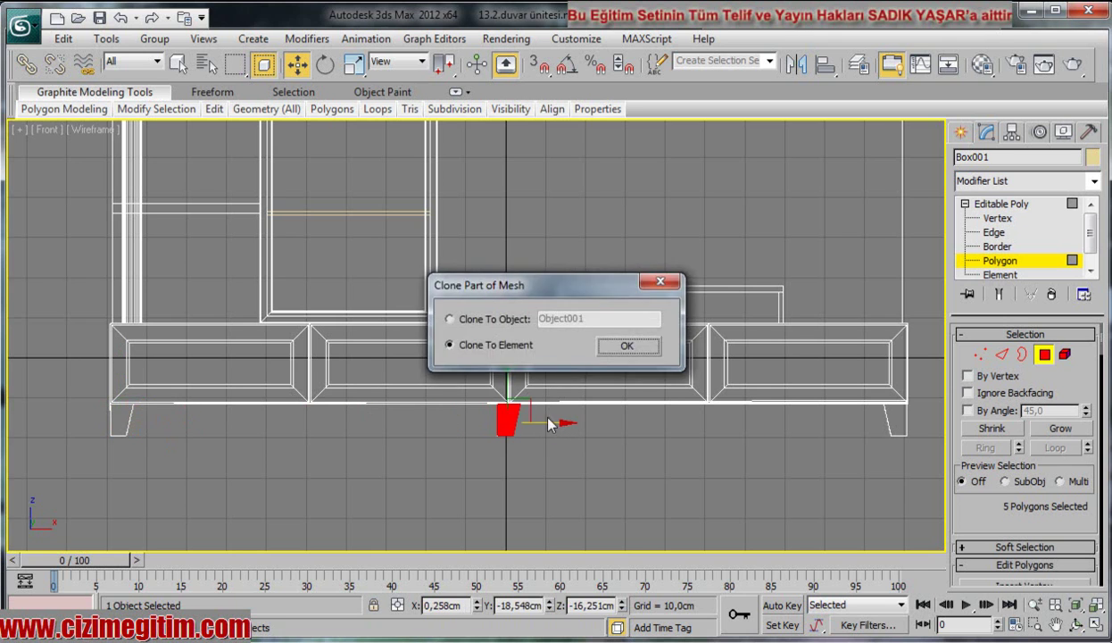
Step: Confirm cloning the leg as a new element of the wall unit's mesh
key(Return)
scroll(533, 451, up, 2)
scroll(531, 442, up, 2)
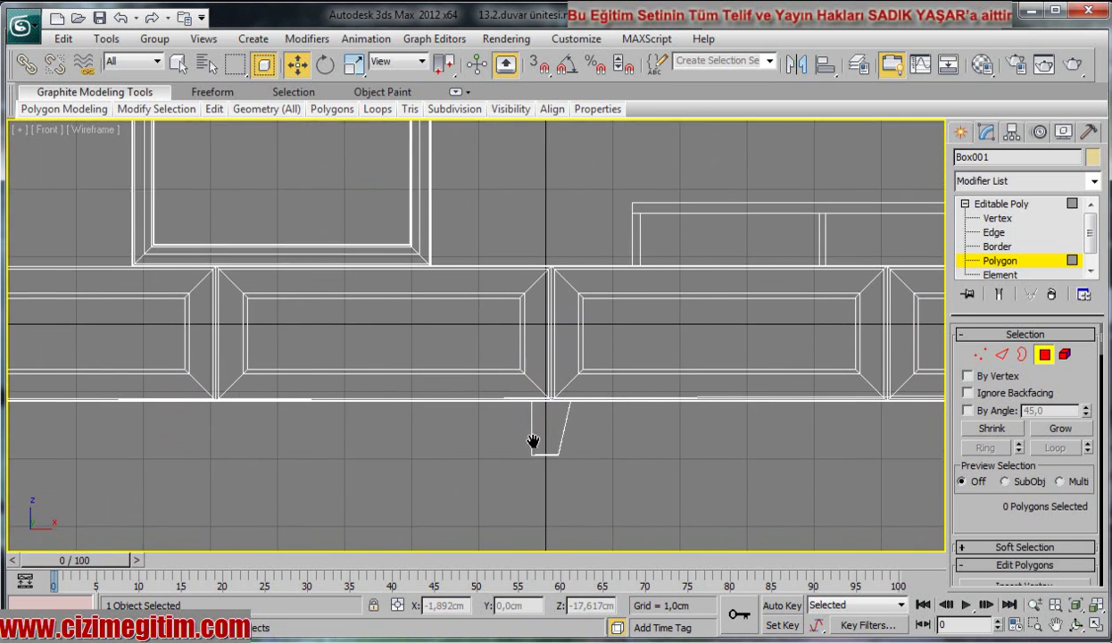
scroll(518, 429, up, 2)
Step: Shift the copied leg's two vertices slightly to the right
drag(496, 411, 560, 464)
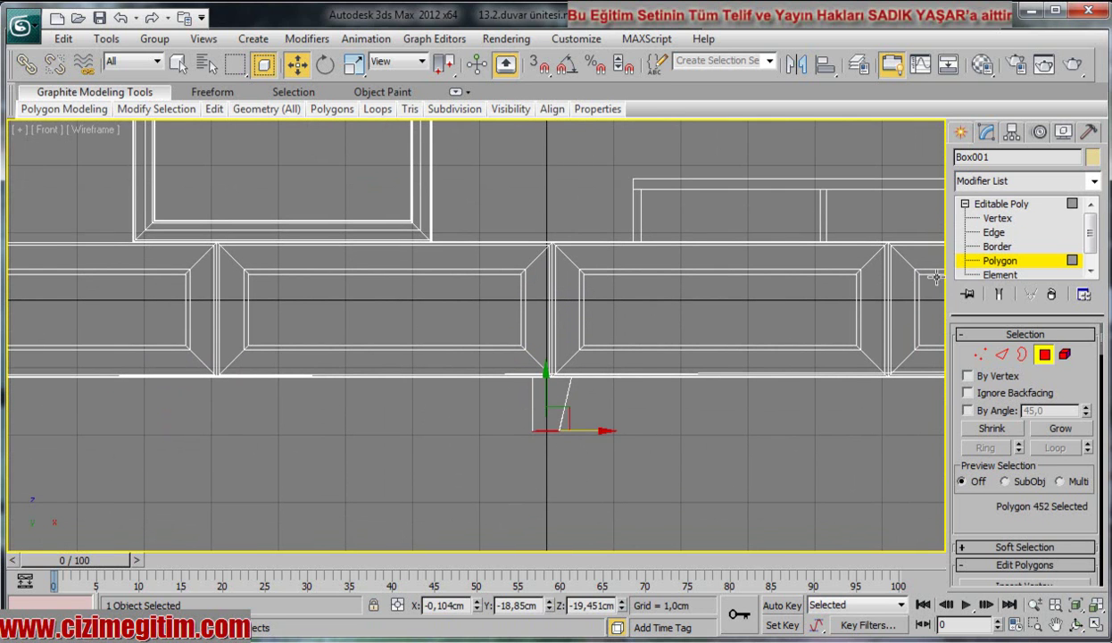
click(996, 218)
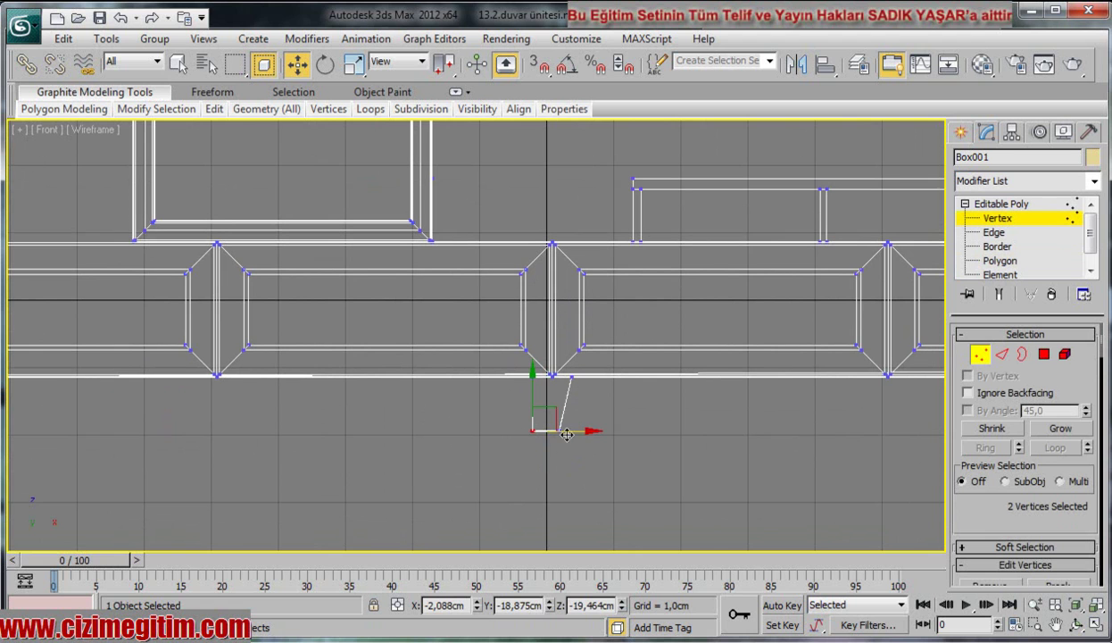
drag(595, 431, 600, 432)
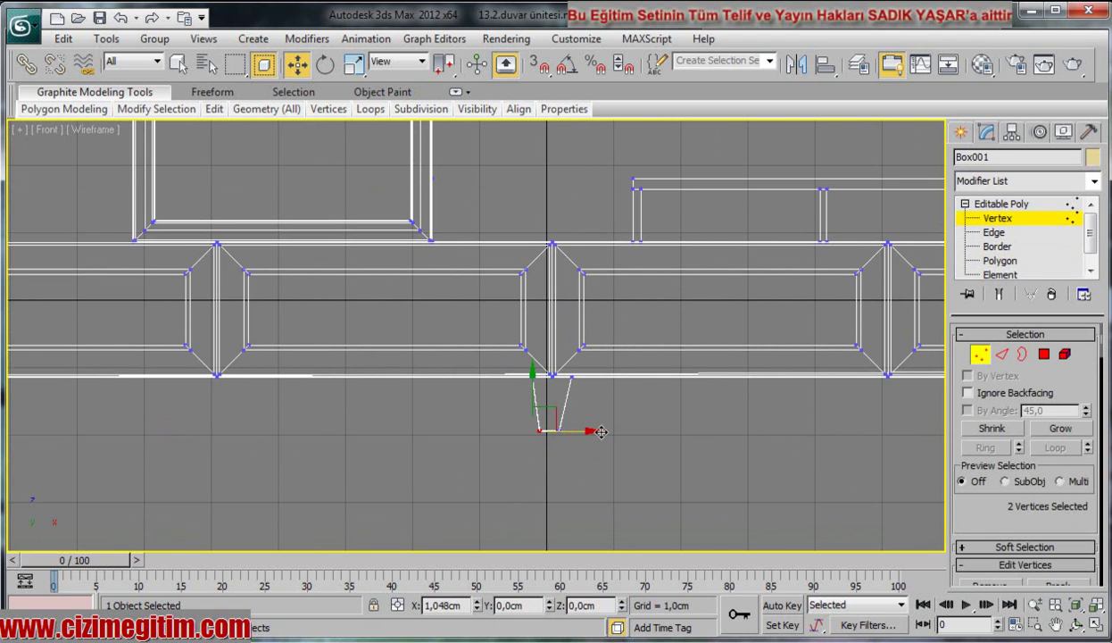
click(571, 468)
scroll(571, 469, down, 3)
middle_drag(571, 468, 609, 447)
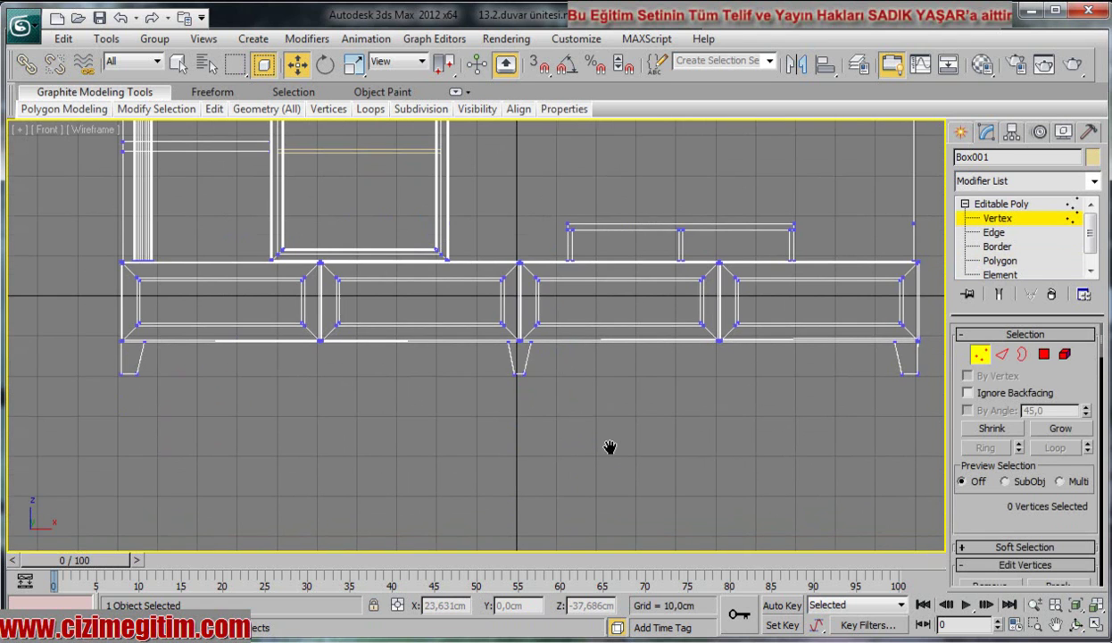
middle_drag(509, 436, 553, 439)
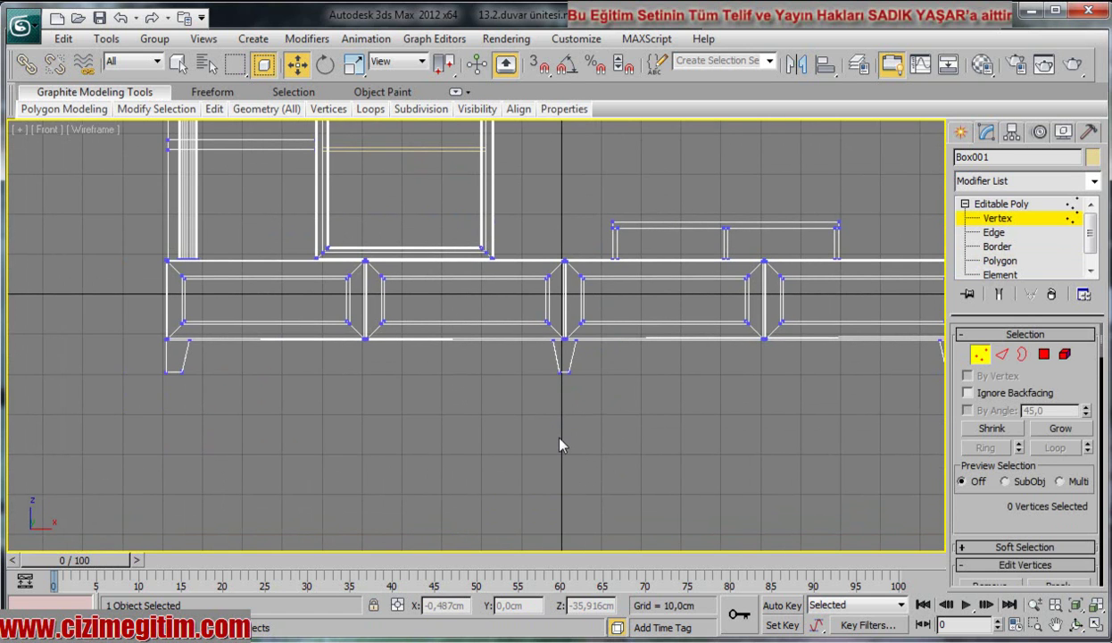
Step: Restore the four-view layout and select the wall unit's 264-polygon body element
key(alt+w)
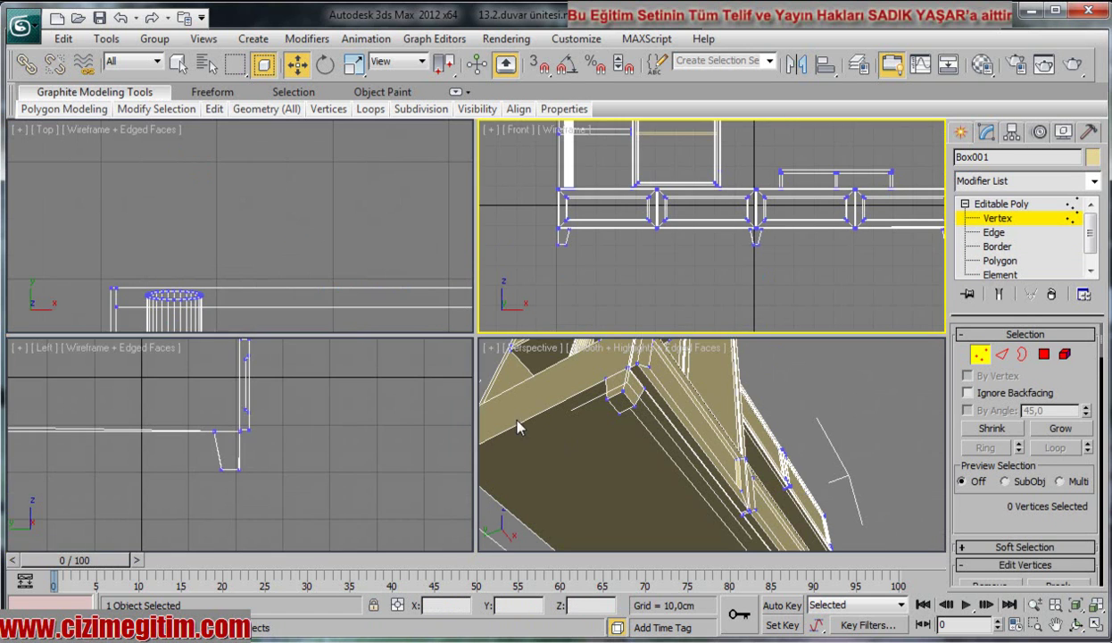
click(332, 421)
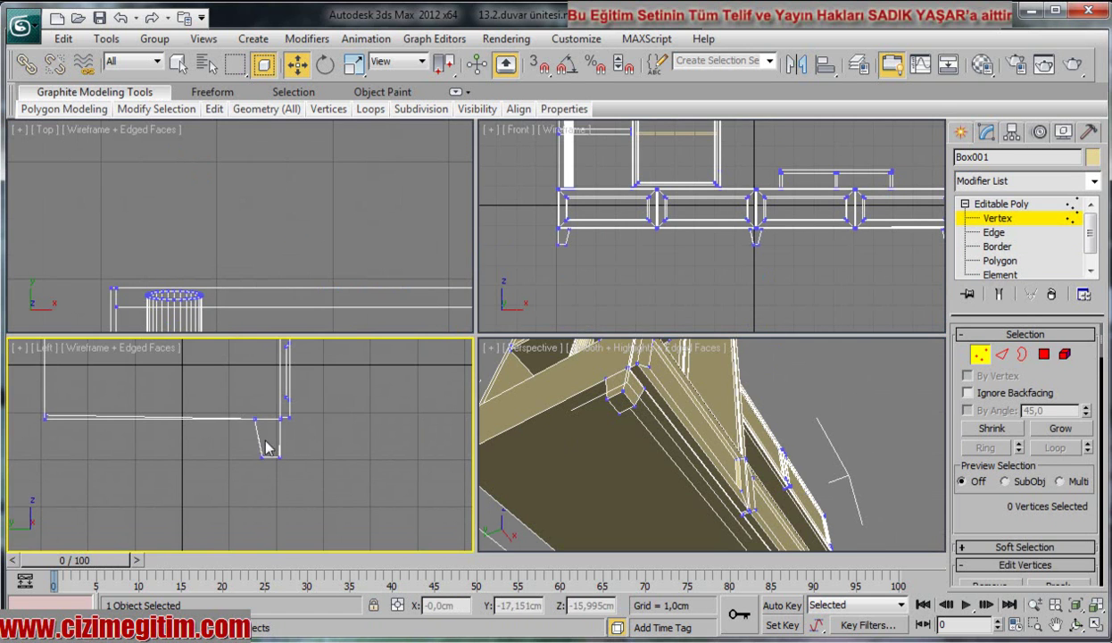
click(620, 404)
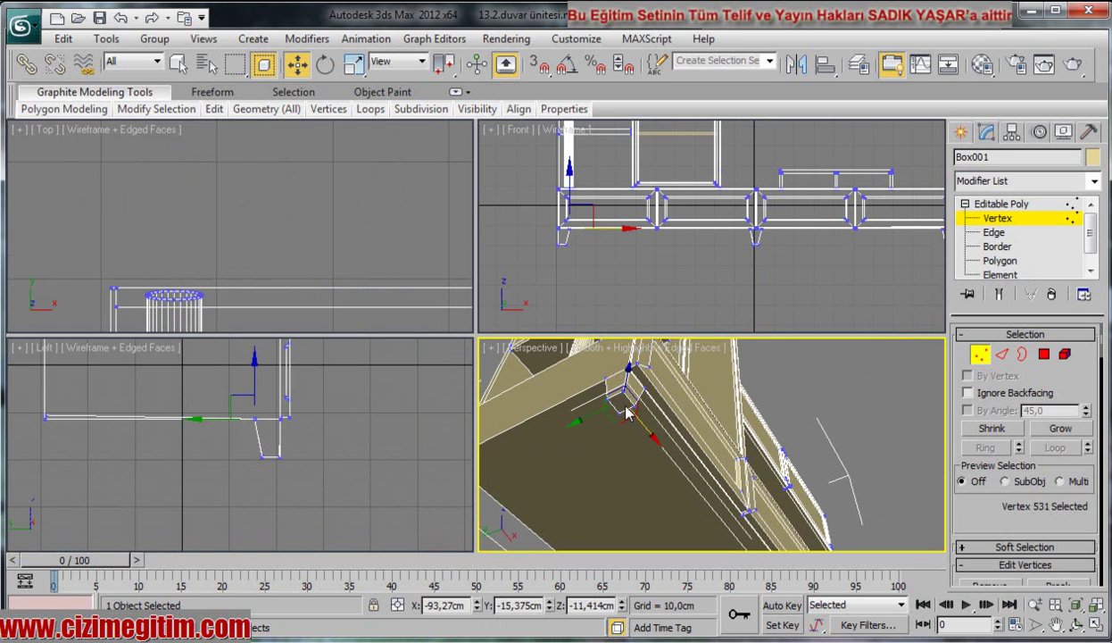
click(628, 412)
click(1023, 274)
click(653, 404)
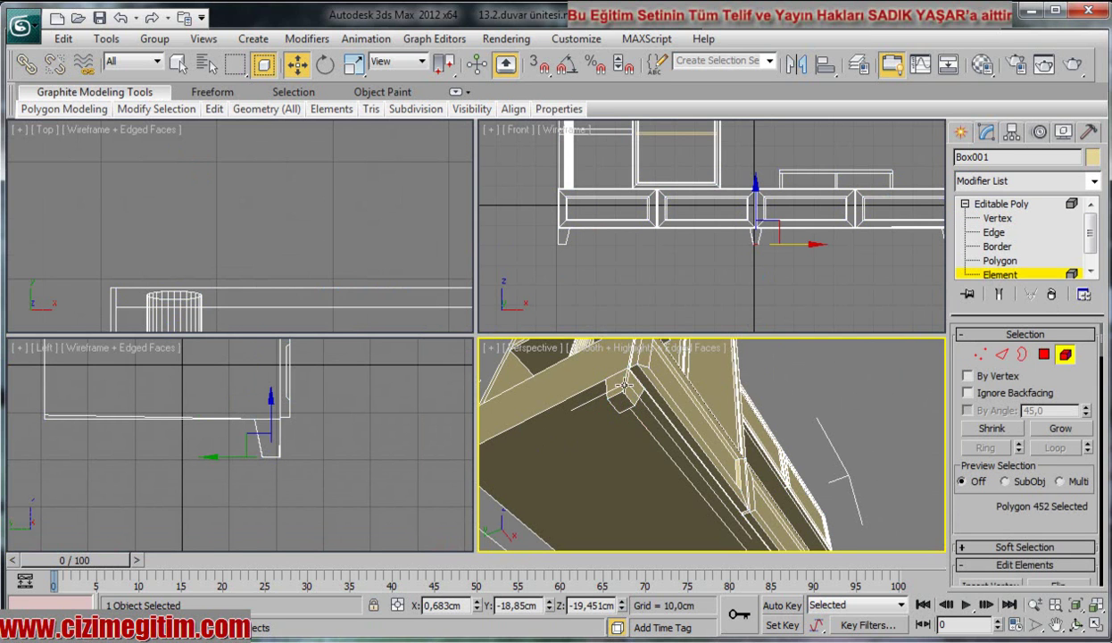
click(621, 404)
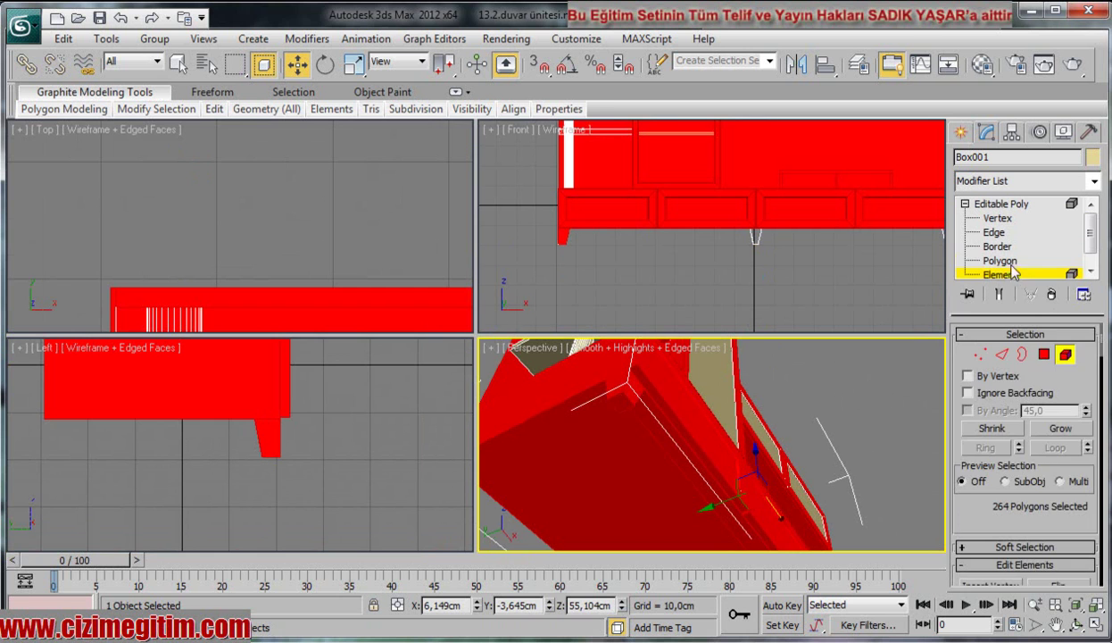
Step: At Polygon level, select foot polygons and grow the selection, undoing the extra growth
key(4)
click(616, 392)
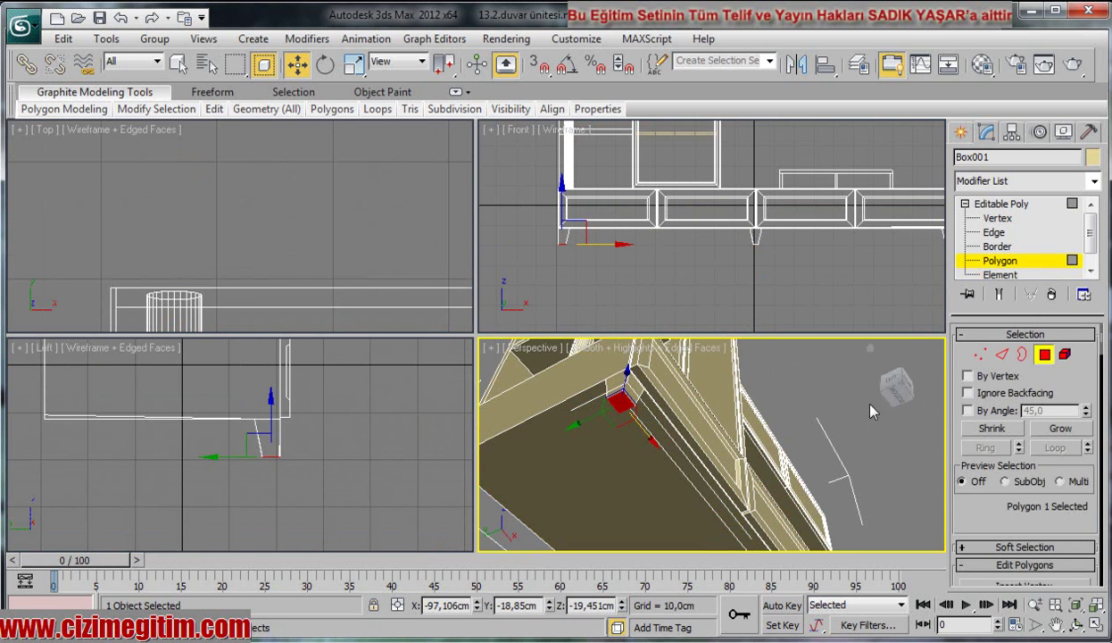
click(1059, 429)
scroll(772, 482, up, 3)
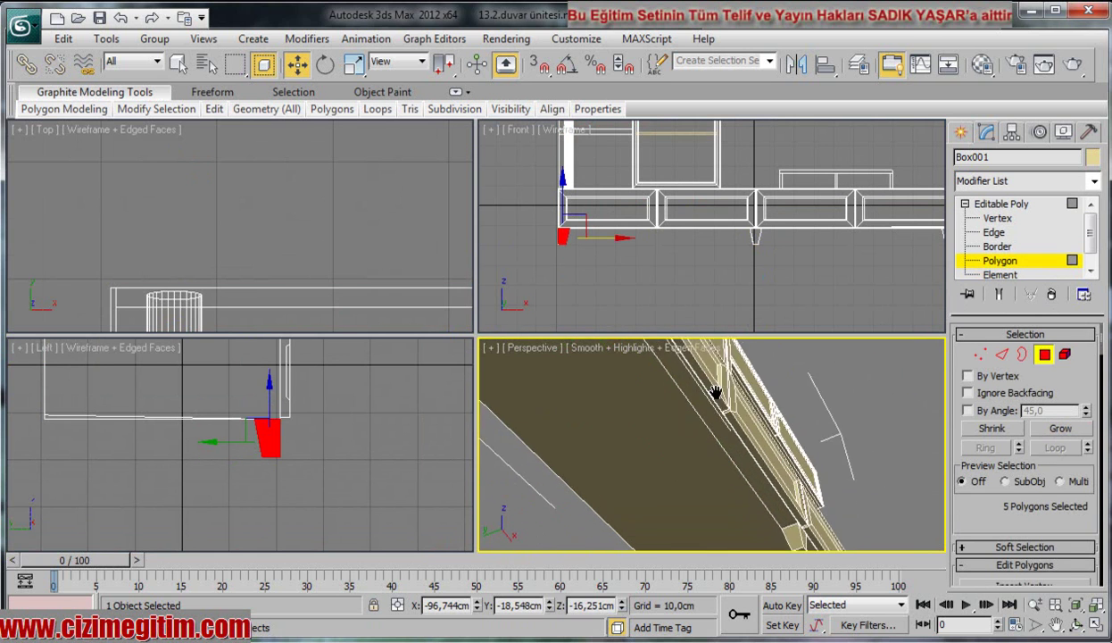
scroll(777, 496, up, 2)
ctrl+click(789, 514)
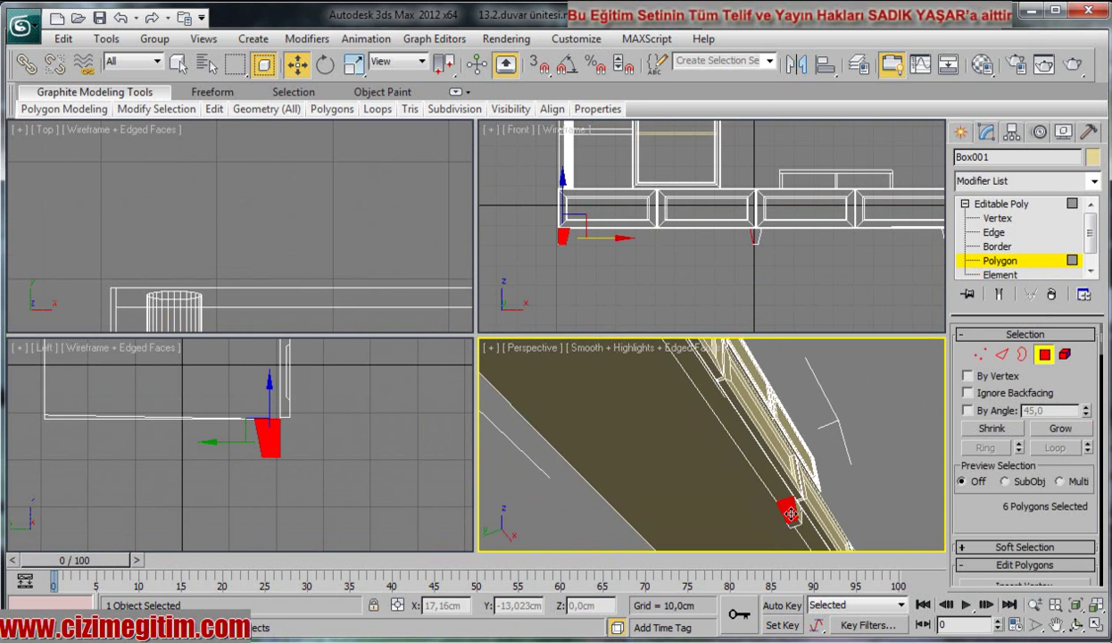
click(1060, 429)
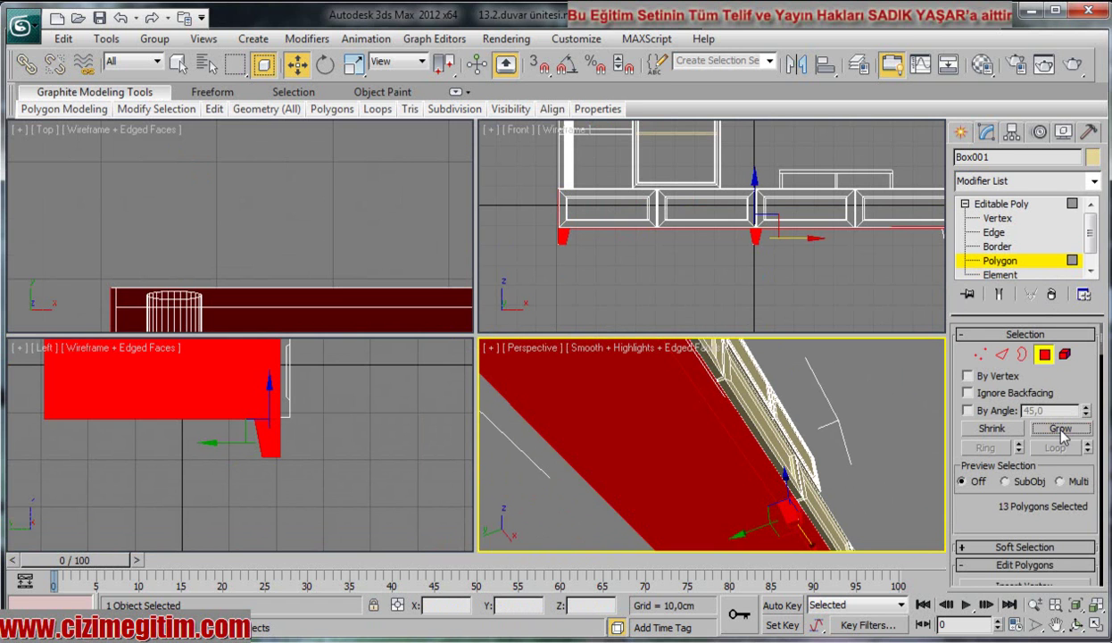
key(ctrl+z)
Step: Reselect one foot polygon and grow it to five surrounding polygons
mouse_move(834, 536)
middle_down()
mouse_move(777, 471)
mouse_move(794, 507)
mouse_move(683, 414)
middle_up()
click(794, 506)
click(799, 499)
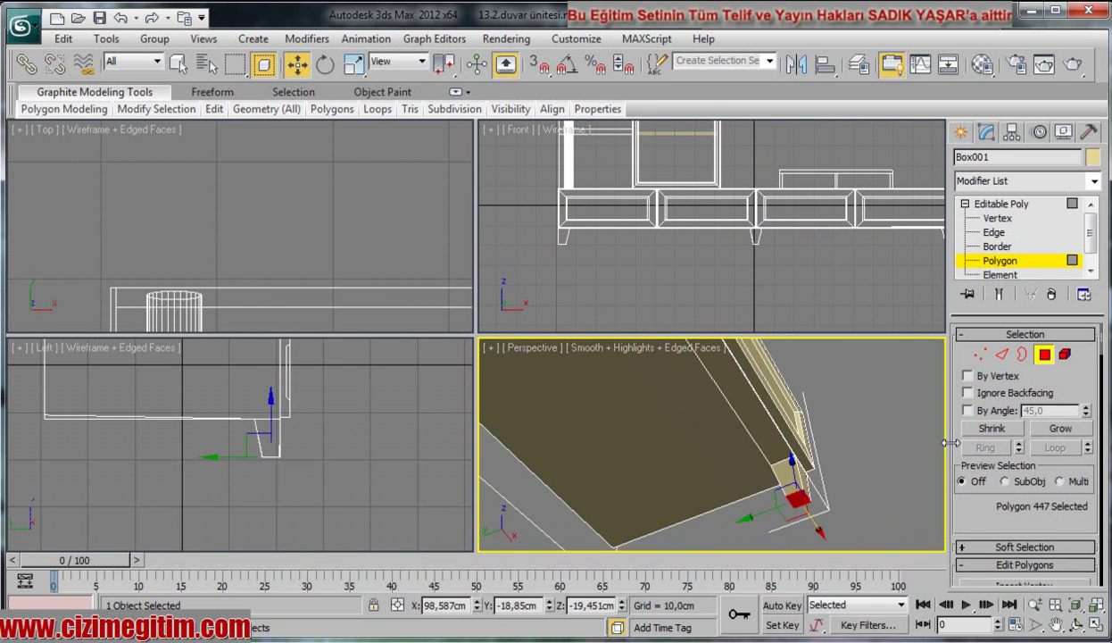
click(1038, 425)
scroll(708, 494, up, 3)
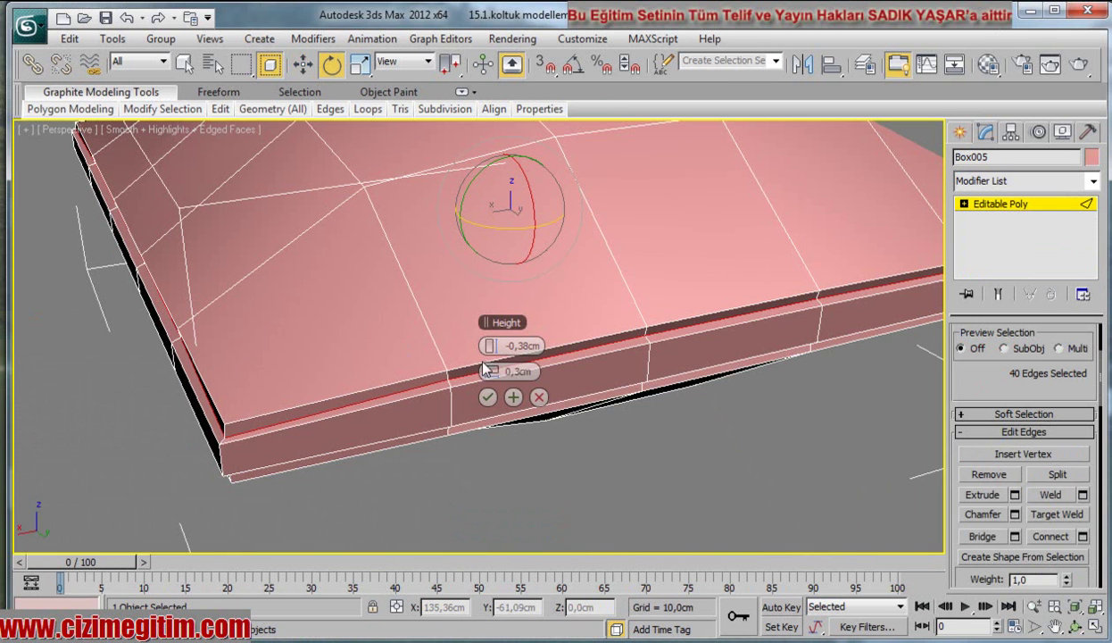
Step: Extrude the 40 seam edges at -0,38cm height and 0,19cm width, then deselect them
drag(483, 372, 474, 371)
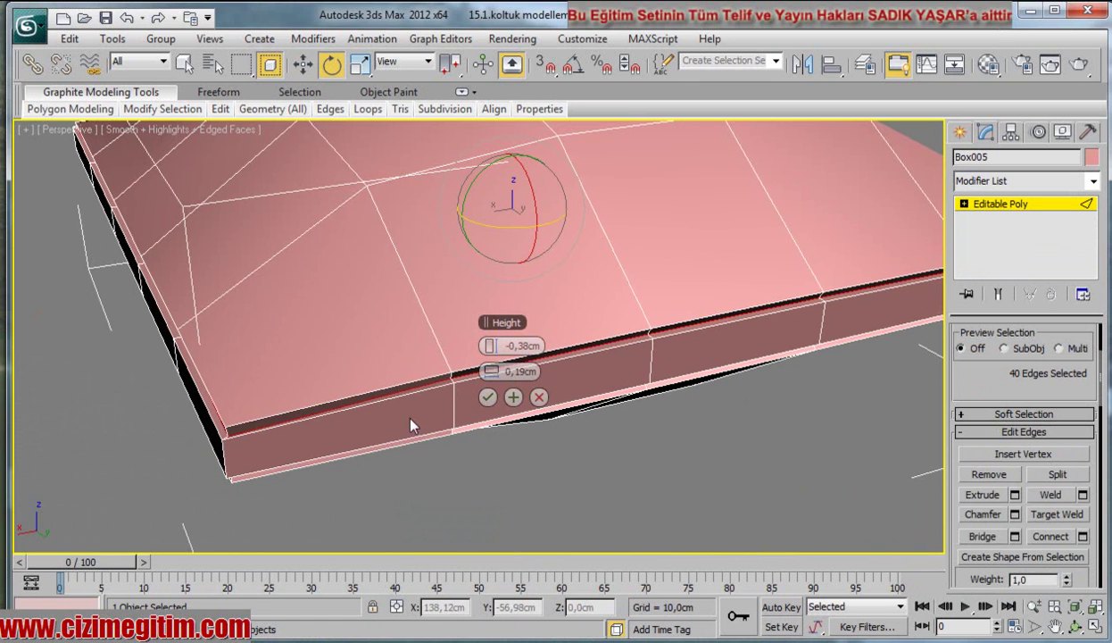
click(487, 397)
scroll(526, 452, down, 2)
scroll(536, 437, down, 2)
scroll(581, 398, down, 4)
scroll(536, 375, down, 2)
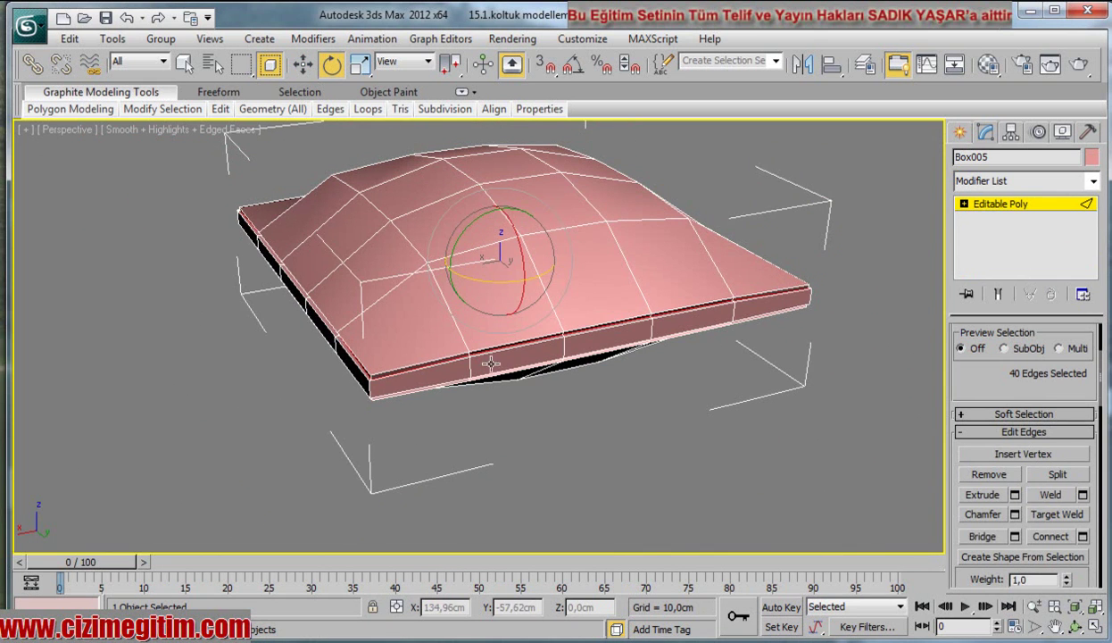
click(742, 500)
Step: Isolate the cushion and orbit around it to view its top
key(alt+q)
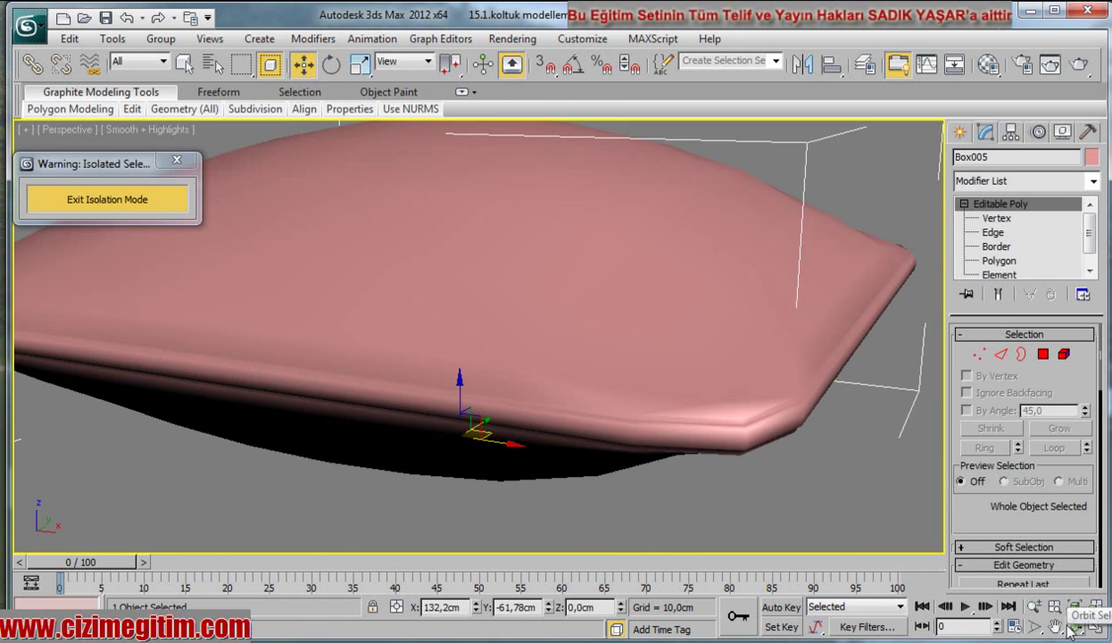
scroll(541, 375, up, 2)
scroll(528, 385, up, 2)
mouse_move(528, 385)
alt+middle_down()
mouse_move(549, 384)
mouse_move(457, 387)
mouse_move(568, 399)
mouse_move(564, 409)
alt+middle_up()
key(w)
scroll(595, 454, down, 2)
mouse_move(595, 453)
middle_down()
mouse_move(529, 446)
mouse_move(449, 400)
mouse_move(349, 402)
middle_up()
Step: Show Edged Faces and turn off the cushion's NURMS Toggle smoothing
key(F4)
right_click(330, 378)
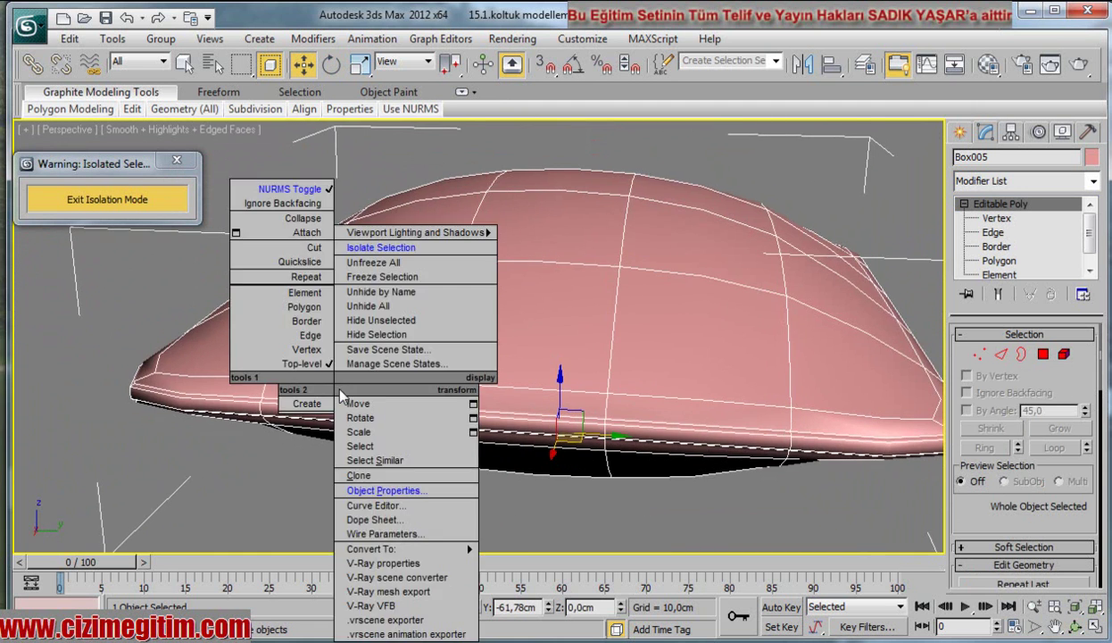
click(281, 184)
mouse_move(296, 345)
alt+middle_down()
mouse_move(312, 318)
mouse_move(373, 373)
mouse_move(87, 385)
alt+middle_up()
middle_drag(509, 426, 442, 429)
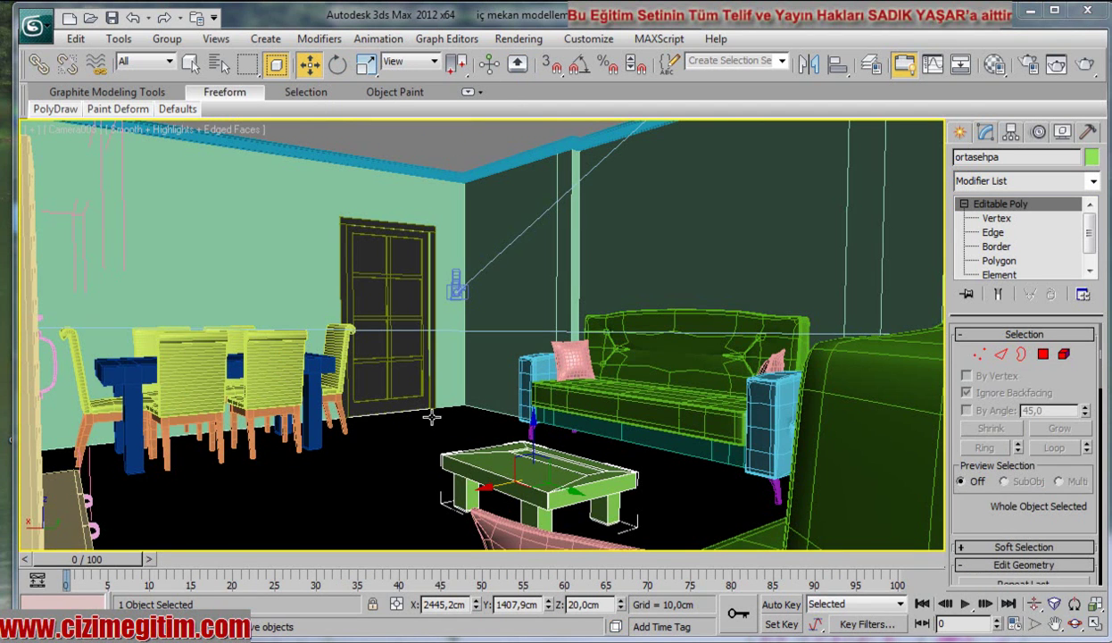
Step: Deselect the coffee table and return to four views, framing the room plan in Top
click(373, 144)
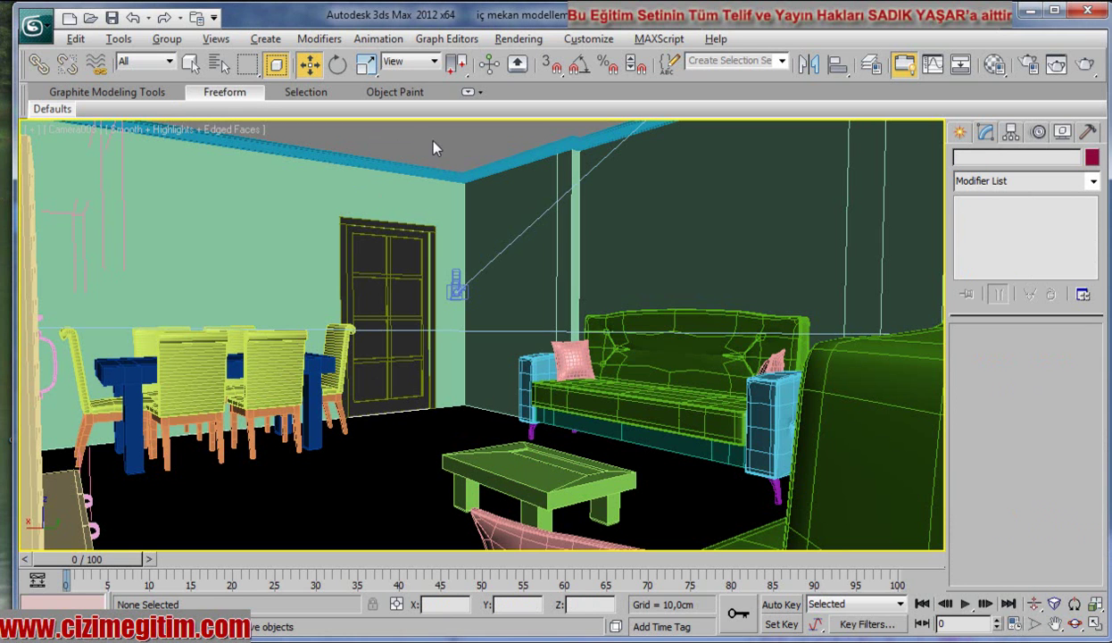
key(alt+w)
click(374, 256)
middle_drag(374, 255, 308, 199)
scroll(308, 198, down, 2)
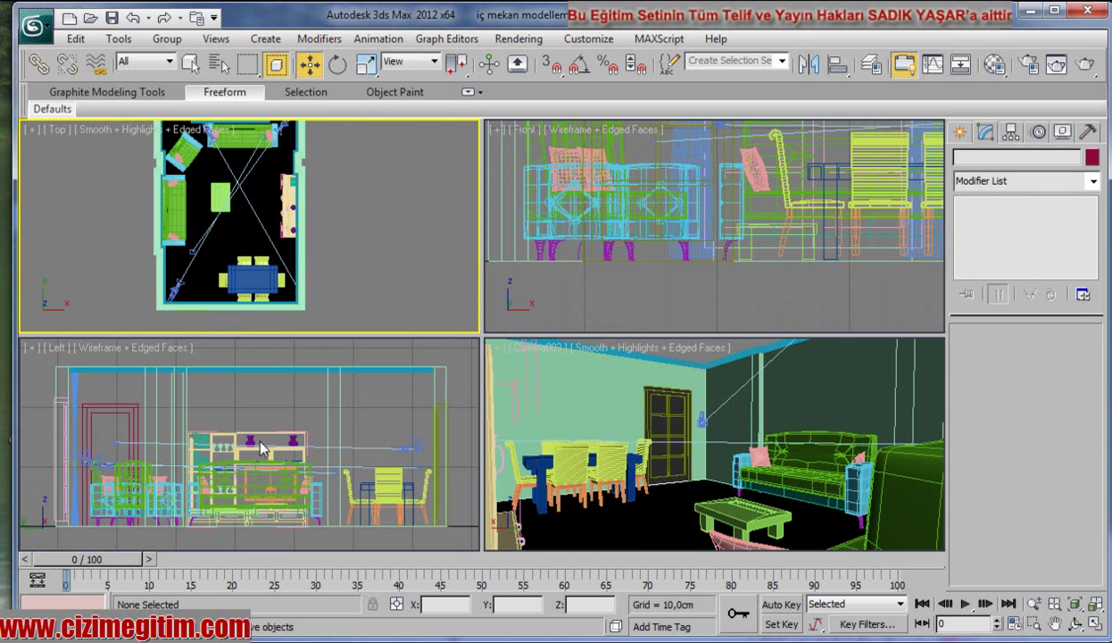
Step: Pan and zoom the Left and Front views to frame the living room
middle_drag(283, 444, 208, 462)
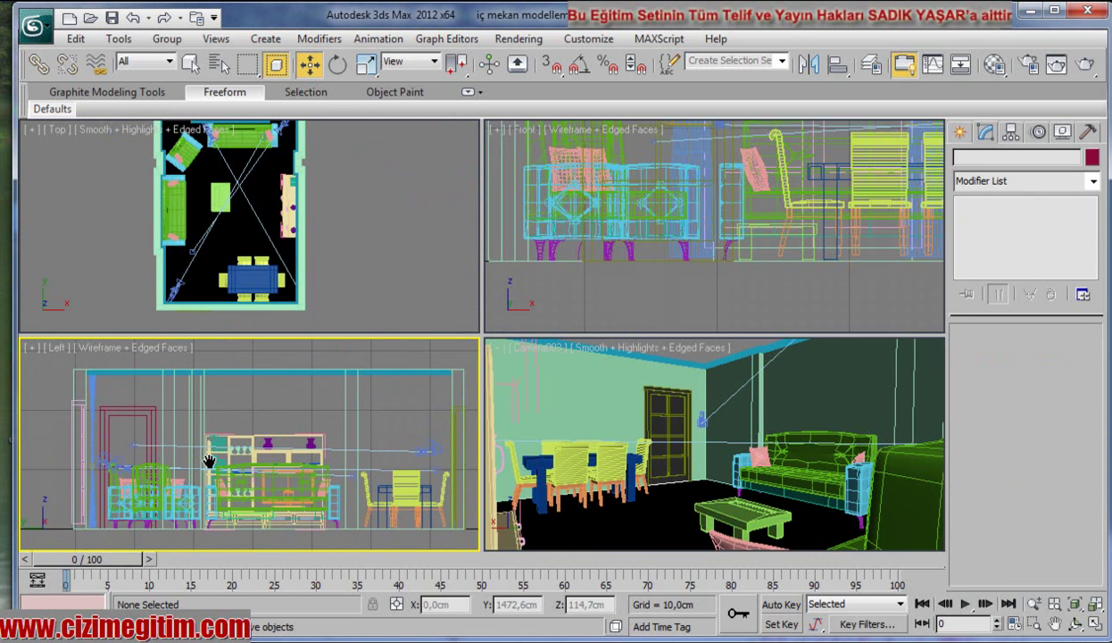
scroll(572, 281, down, 2)
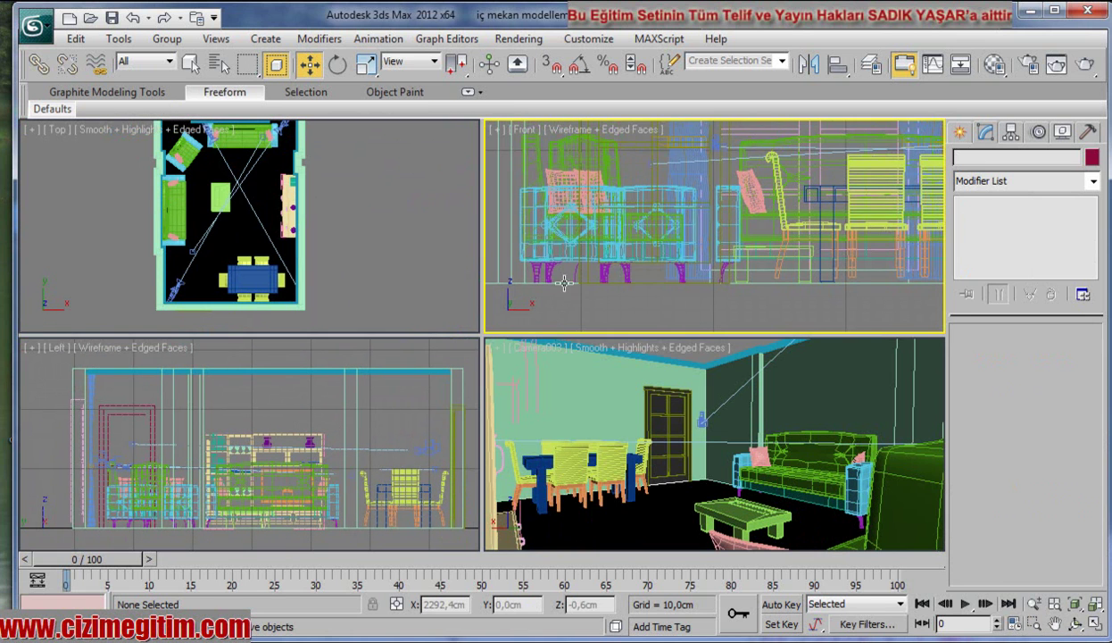
scroll(560, 286, up, 1)
scroll(616, 281, up, 1)
scroll(595, 293, up, 1)
scroll(624, 277, up, 2)
middle_drag(651, 264, 646, 231)
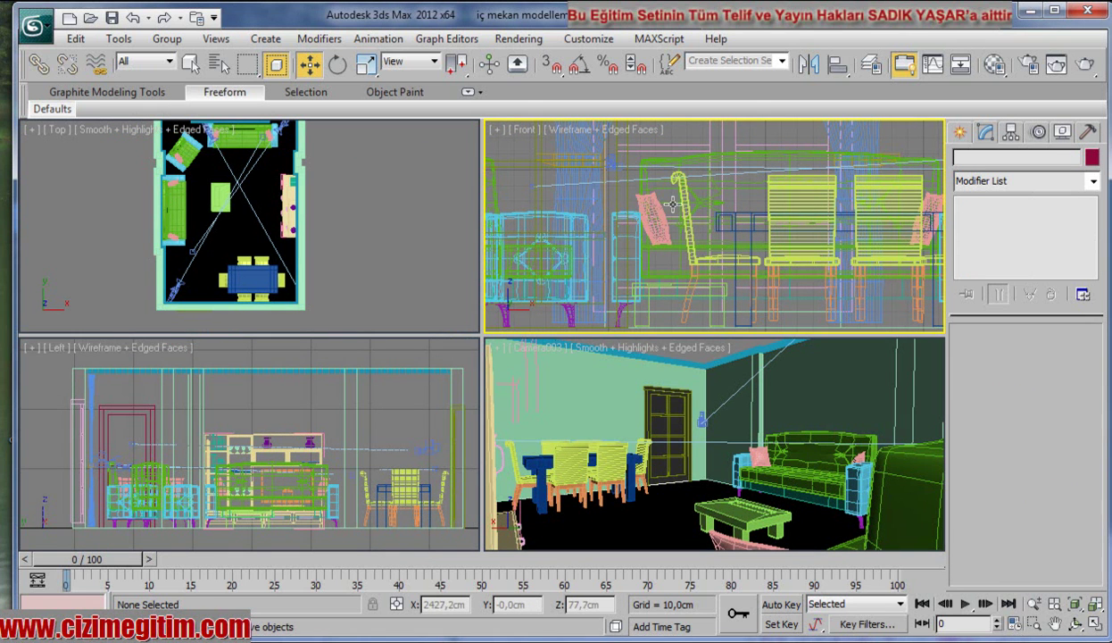
middle_drag(655, 312, 657, 281)
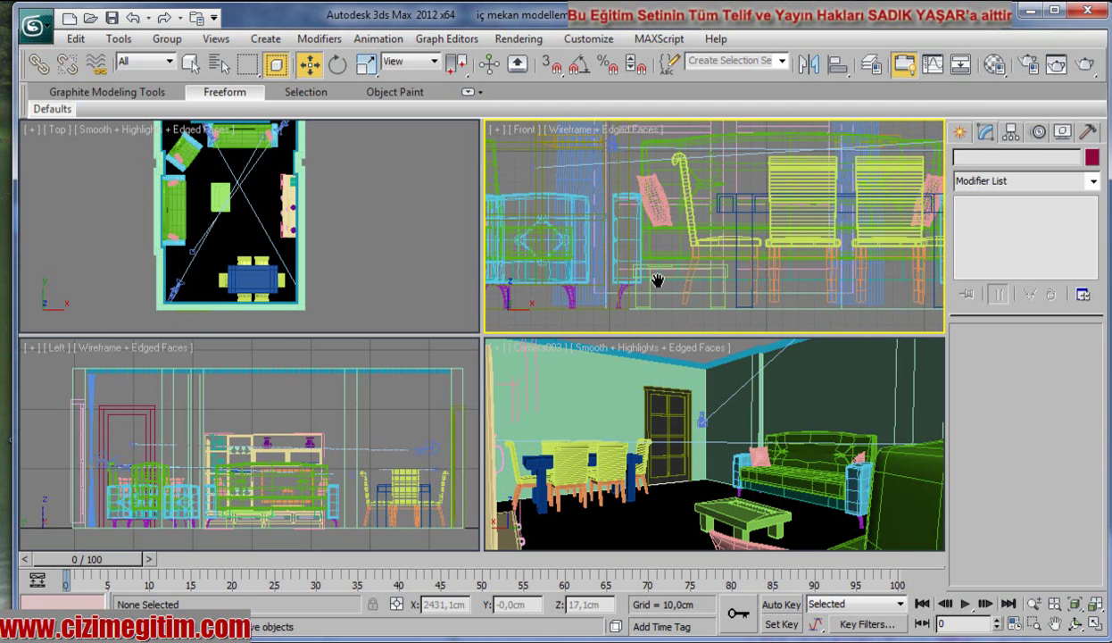
scroll(226, 230, up, 3)
scroll(225, 231, up, 3)
scroll(241, 245, up, 1)
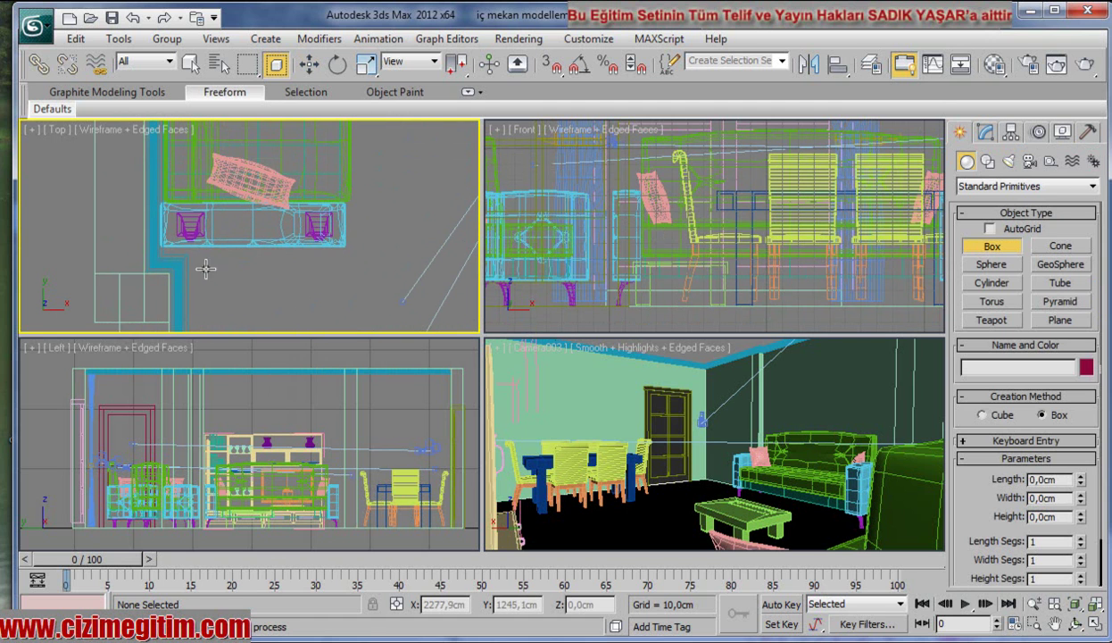
Step: Draw a new box, Box062, in front of the sofa in the Top view
drag(208, 252, 310, 307)
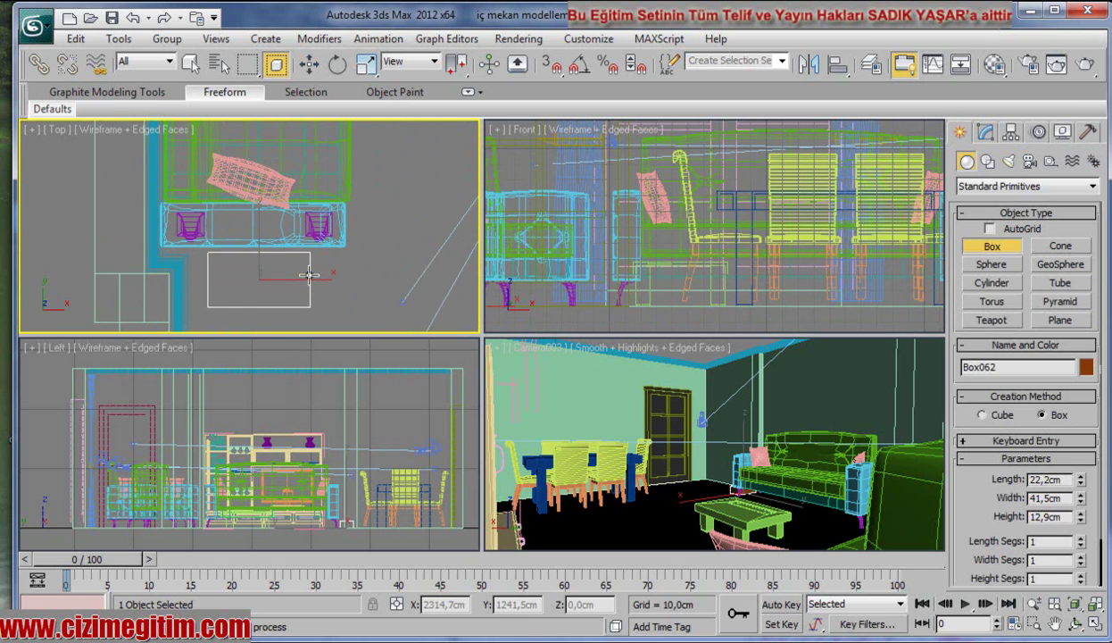
key(w)
click(985, 132)
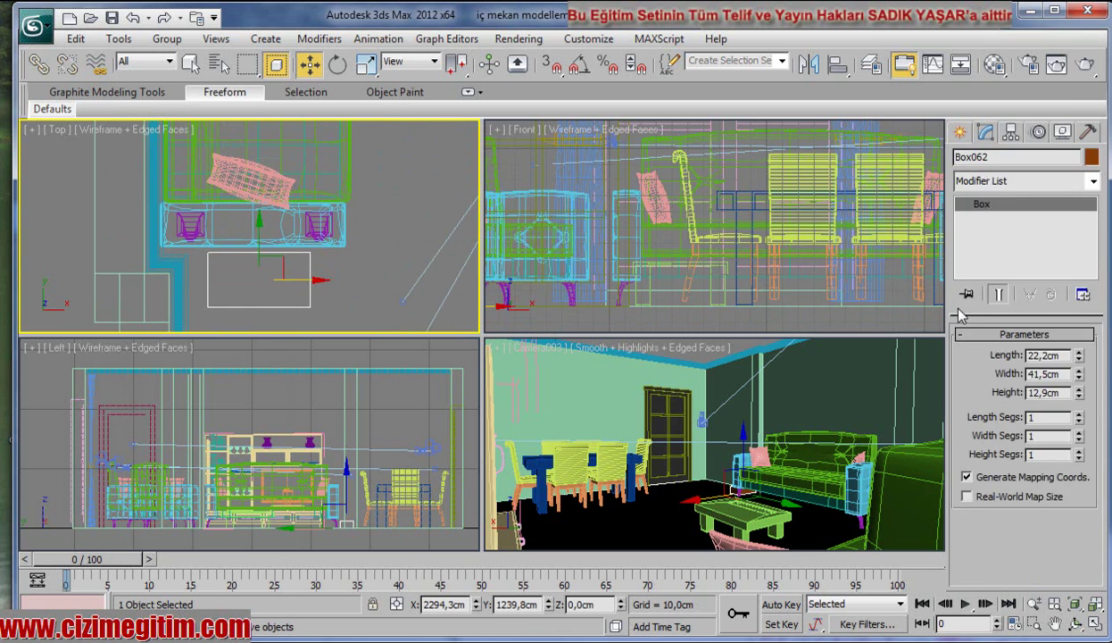
Step: Give Box062 Length 20cm, Width 40cm and Height 2cm
double_click(1053, 356)
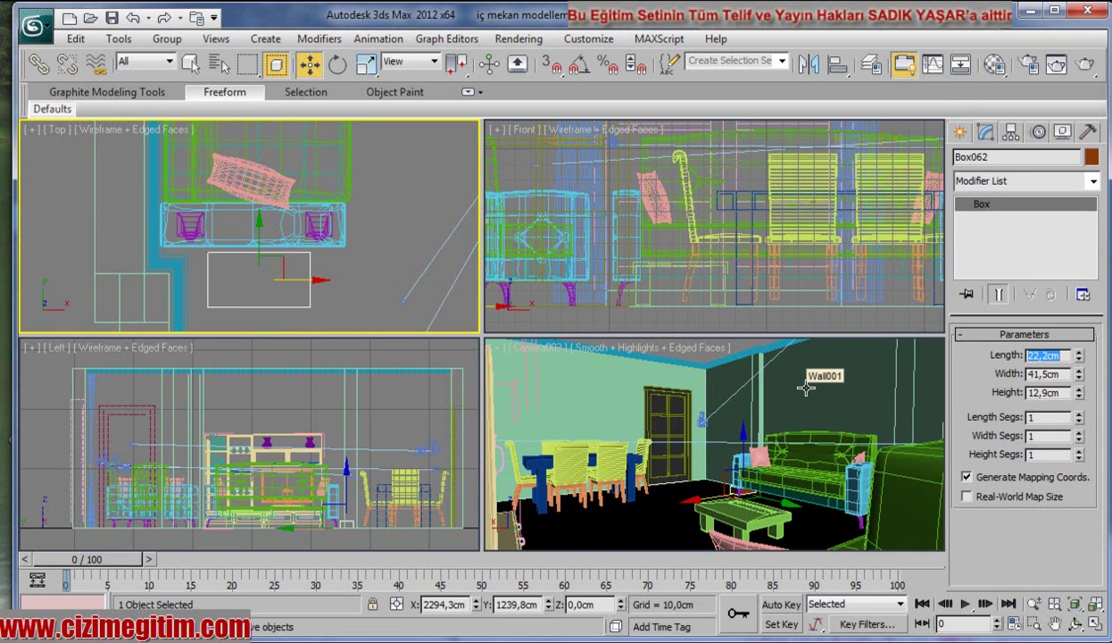
text(20)
key(Return)
double_click(1053, 374)
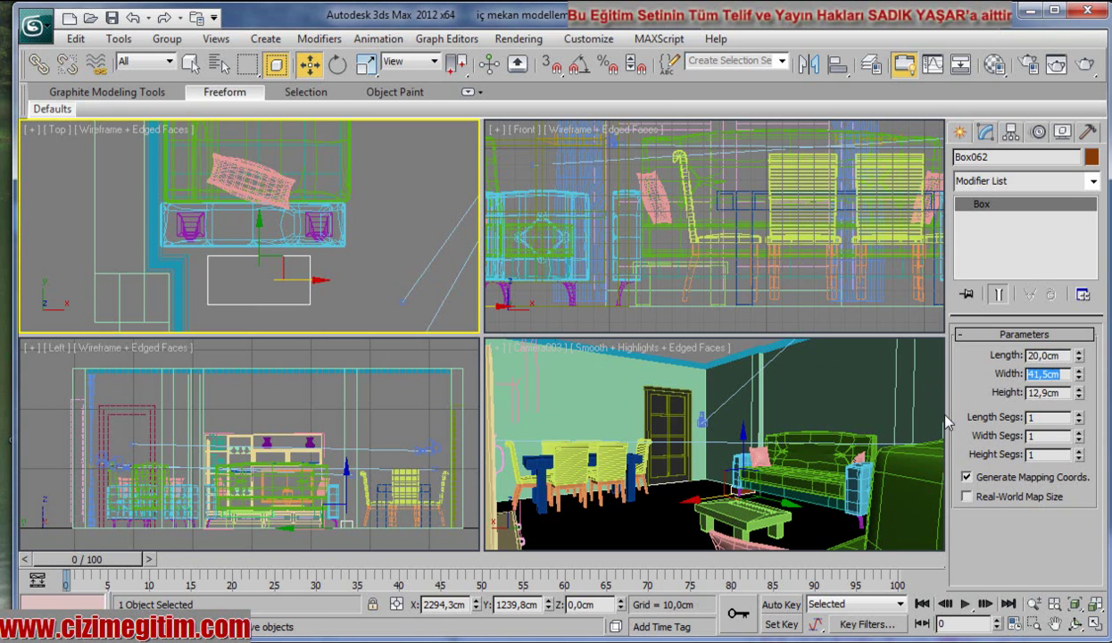
text(40)
key(Return)
double_click(1060, 394)
text(2)
key(Return)
middle_drag(303, 280, 300, 260)
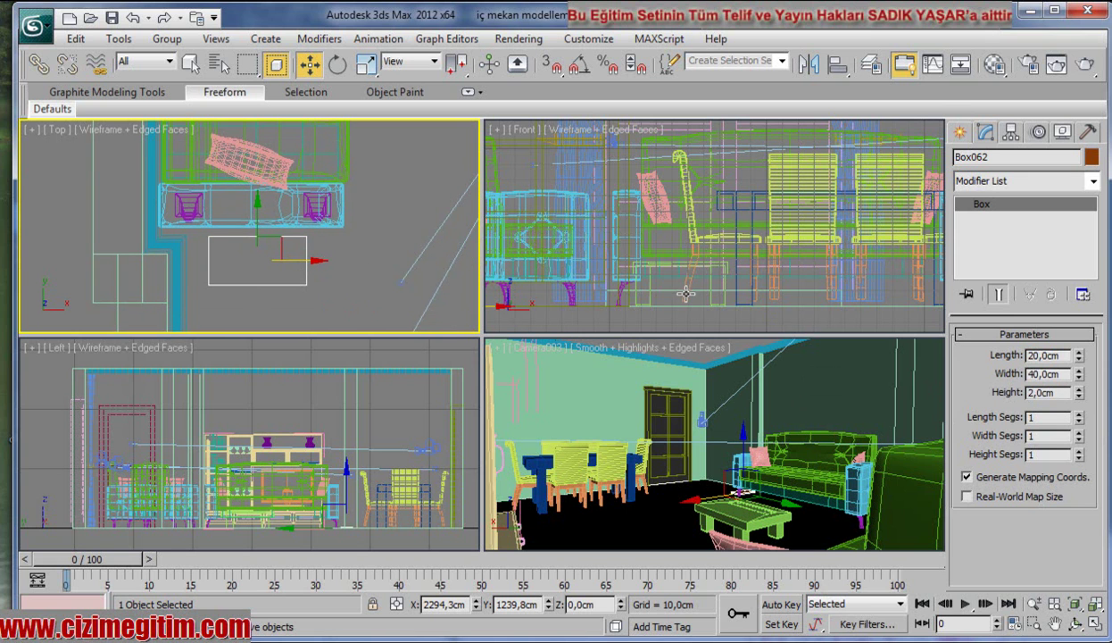
middle_drag(692, 309, 662, 294)
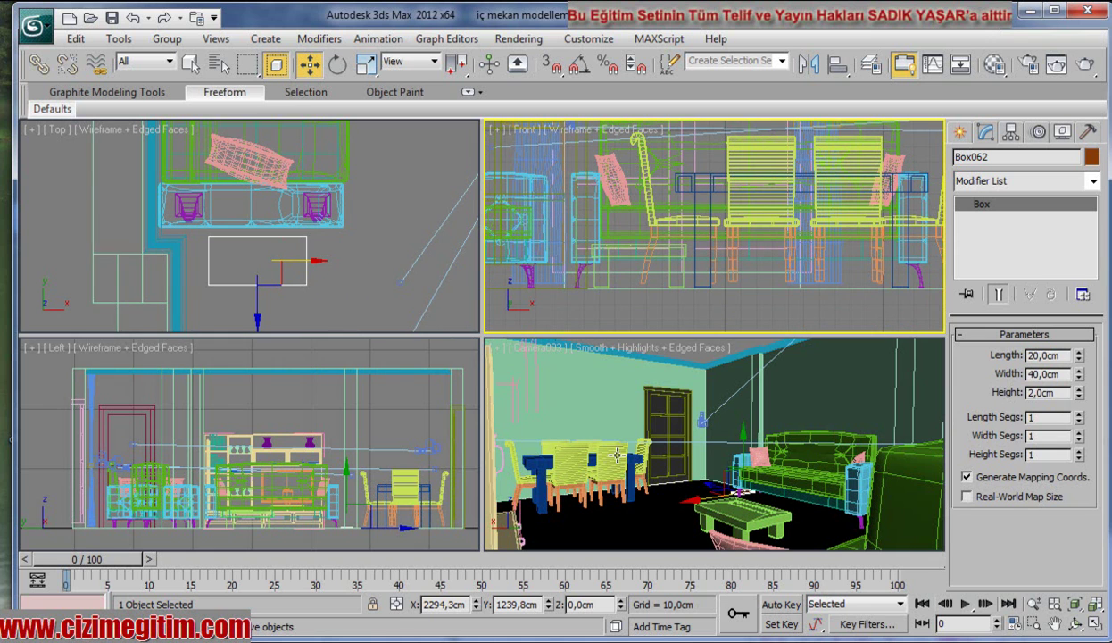
Step: Turn the camera viewport into a free Perspective view and reorient it
click(598, 390)
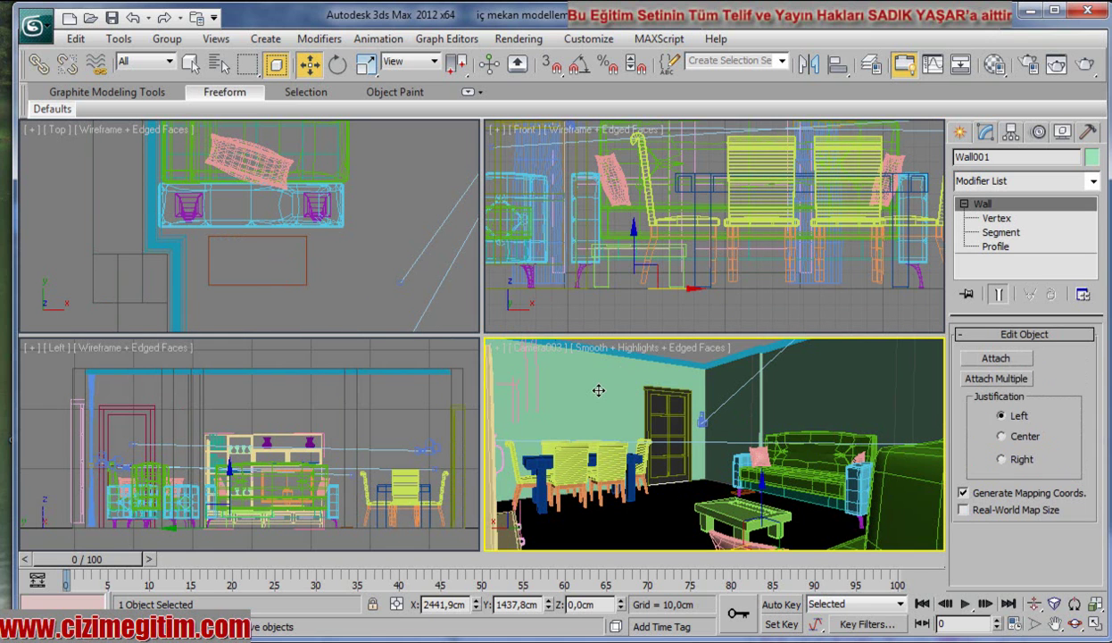
key(p)
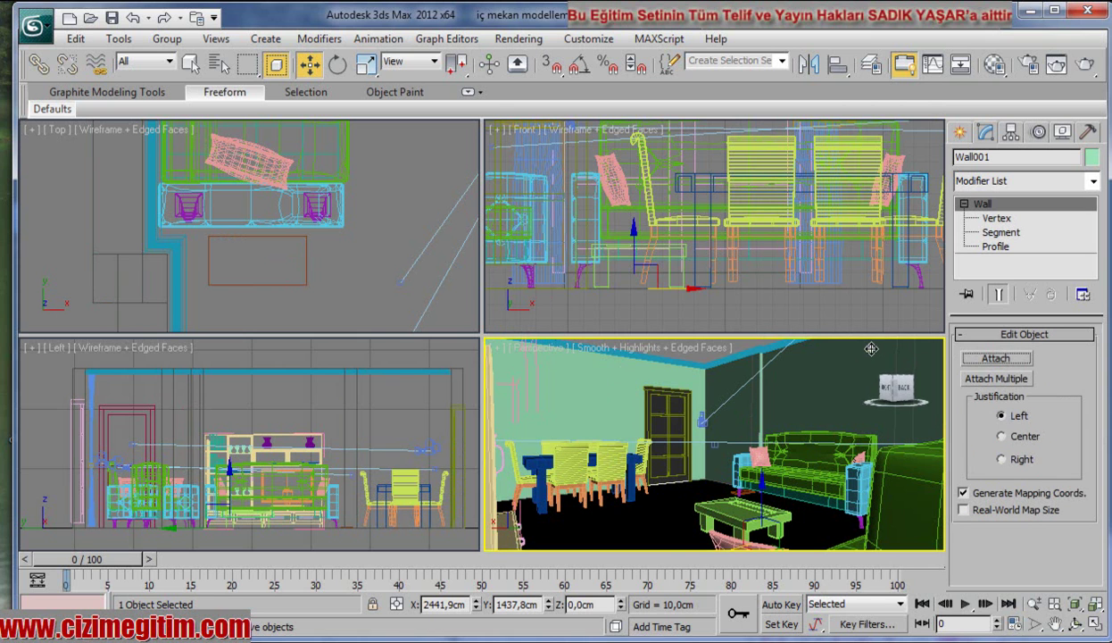
click(867, 350)
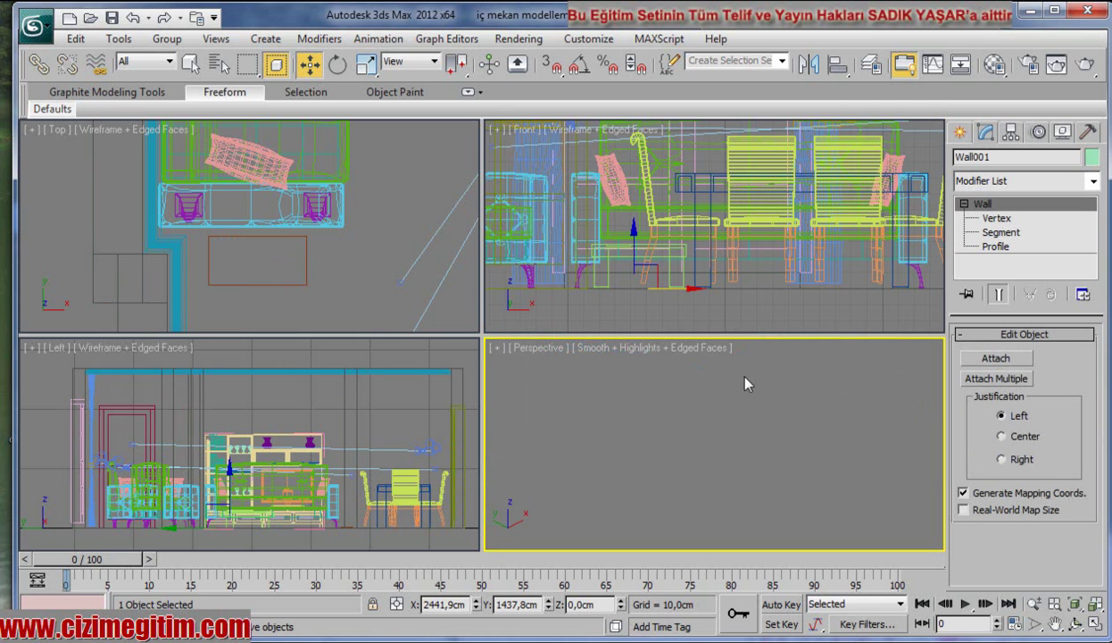
Step: Select Box062 together with the sofa and bring up the quad menu
click(275, 257)
click(304, 255)
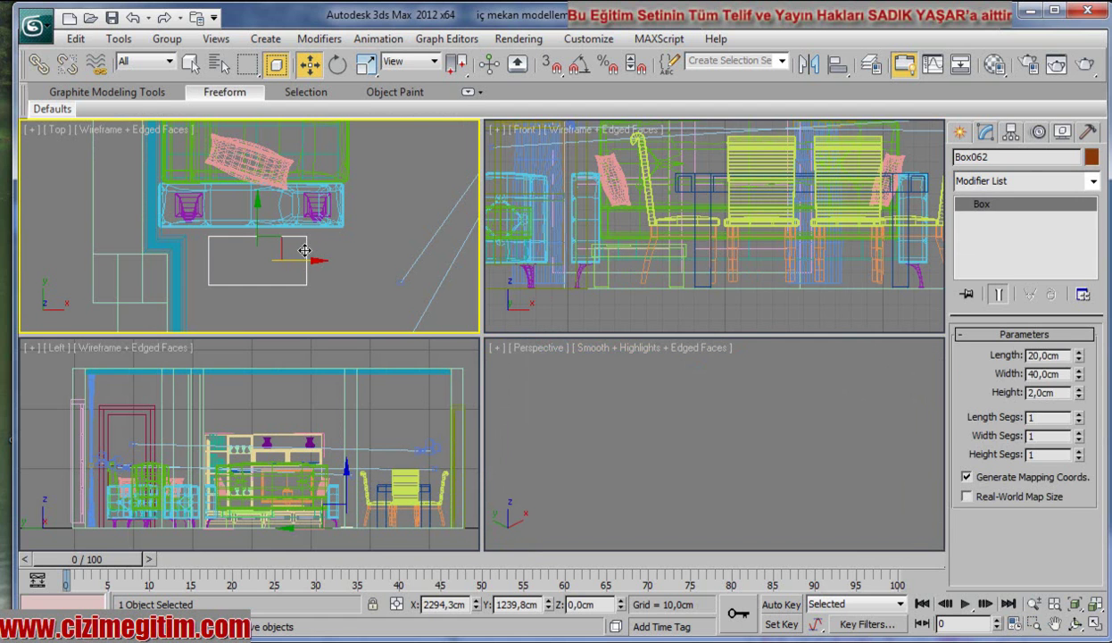
ctrl+click(303, 206)
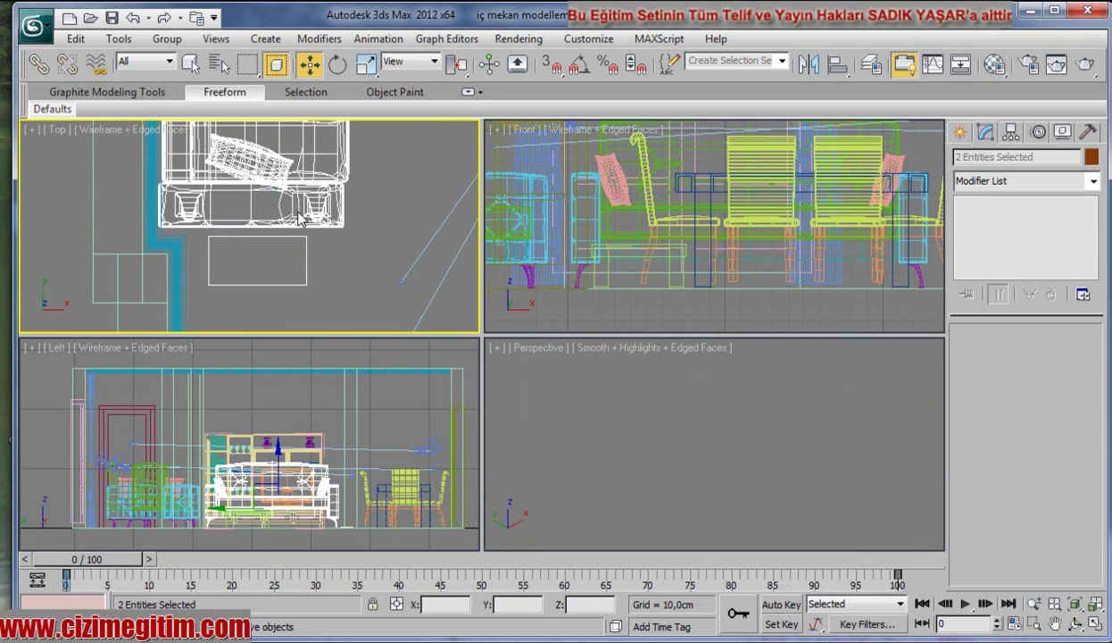
right_click(297, 211)
Step: Isolate the sofa and board, zoom extents all, and maximize the Perspective view
click(357, 70)
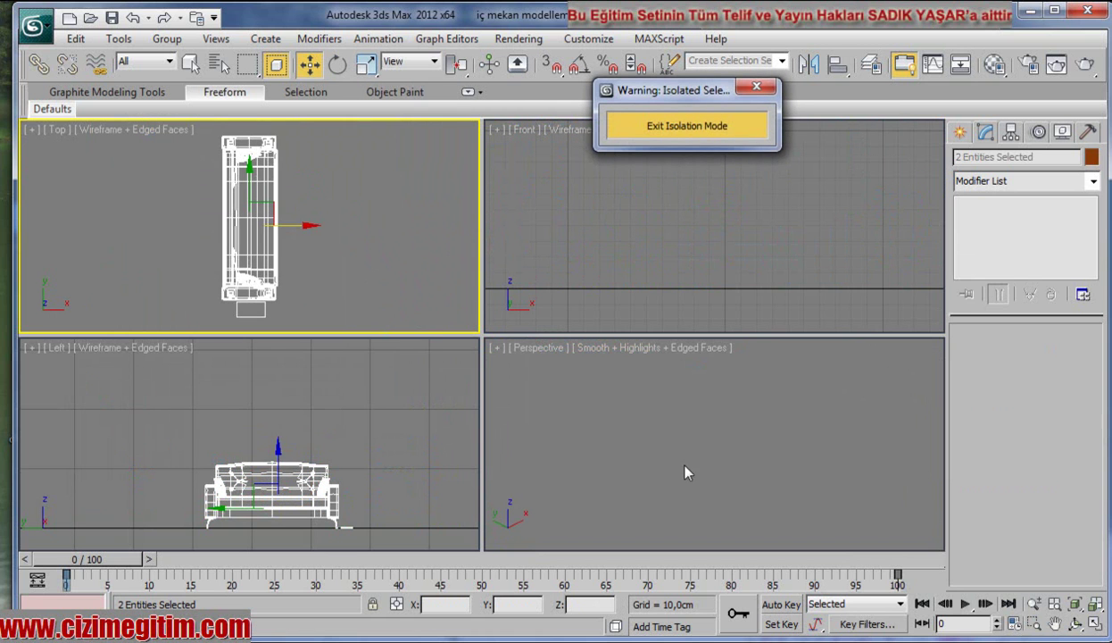
click(748, 477)
key(ctrl+shift+z)
mouse_move(716, 478)
alt+middle_down()
mouse_move(740, 469)
mouse_move(677, 470)
alt+middle_up()
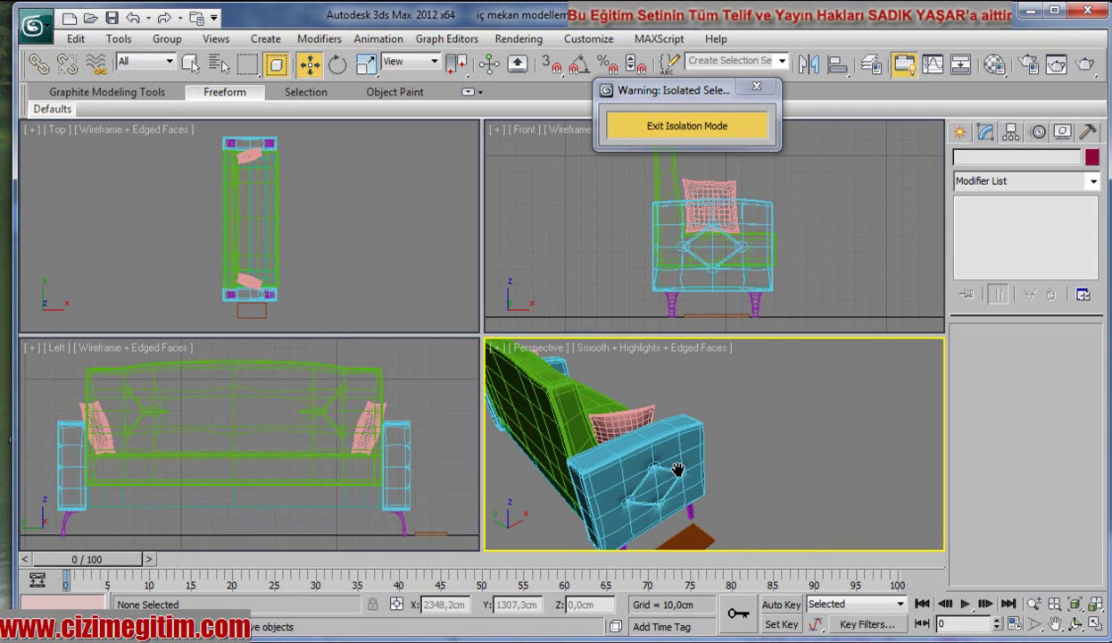
key(alt+w)
mouse_move(663, 414)
alt+middle_down()
mouse_move(678, 419)
mouse_move(563, 462)
alt+middle_up()
Step: Raise the orange board Box062 on the Z axis to 8,7cm
click(536, 460)
mouse_move(557, 509)
middle_down()
mouse_move(612, 404)
mouse_move(608, 460)
middle_up()
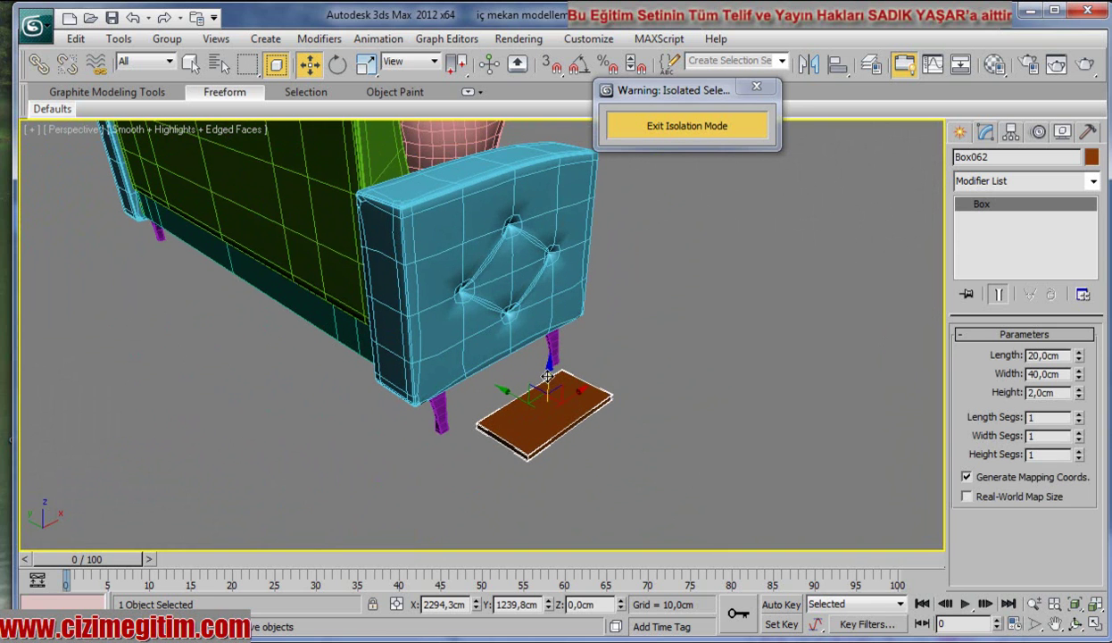
drag(547, 364, 549, 352)
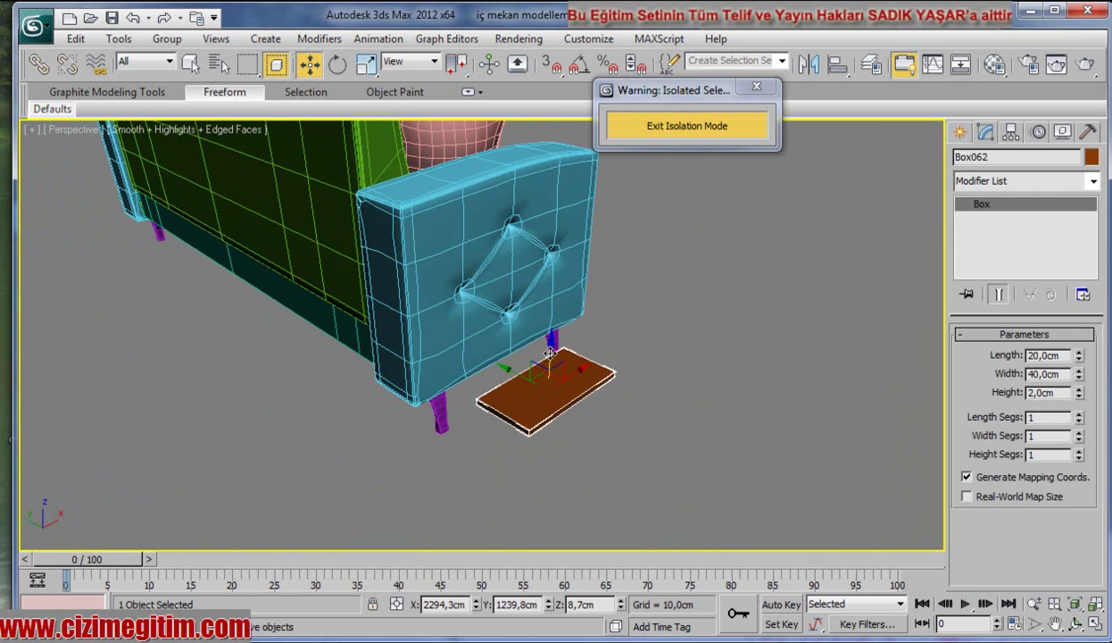
click(447, 424)
click(591, 446)
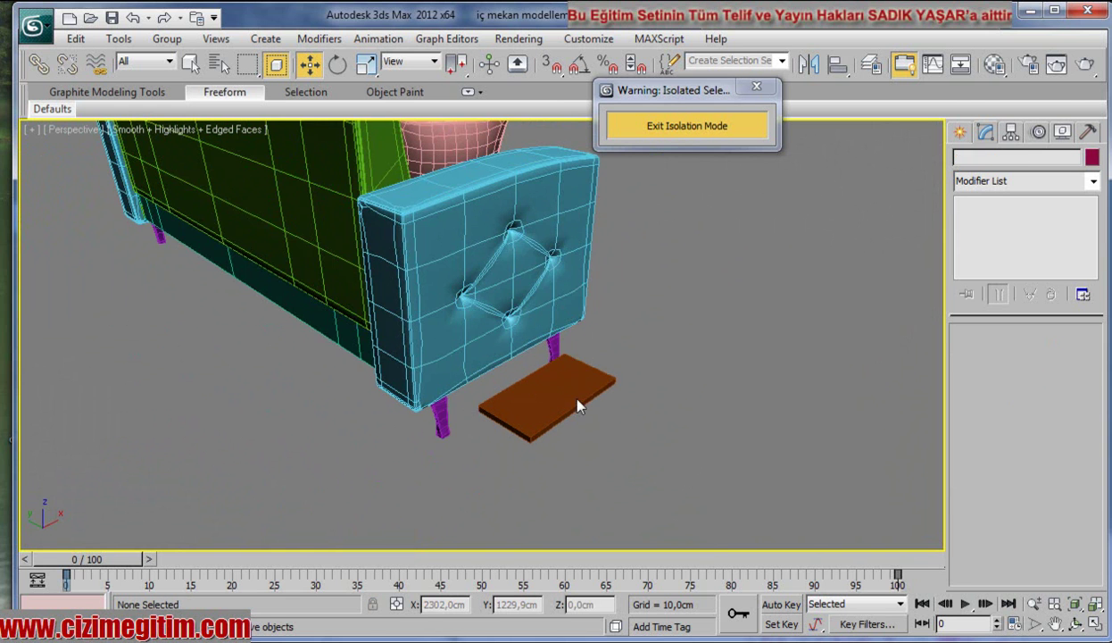
click(571, 406)
alt+middle_drag(588, 474, 556, 511)
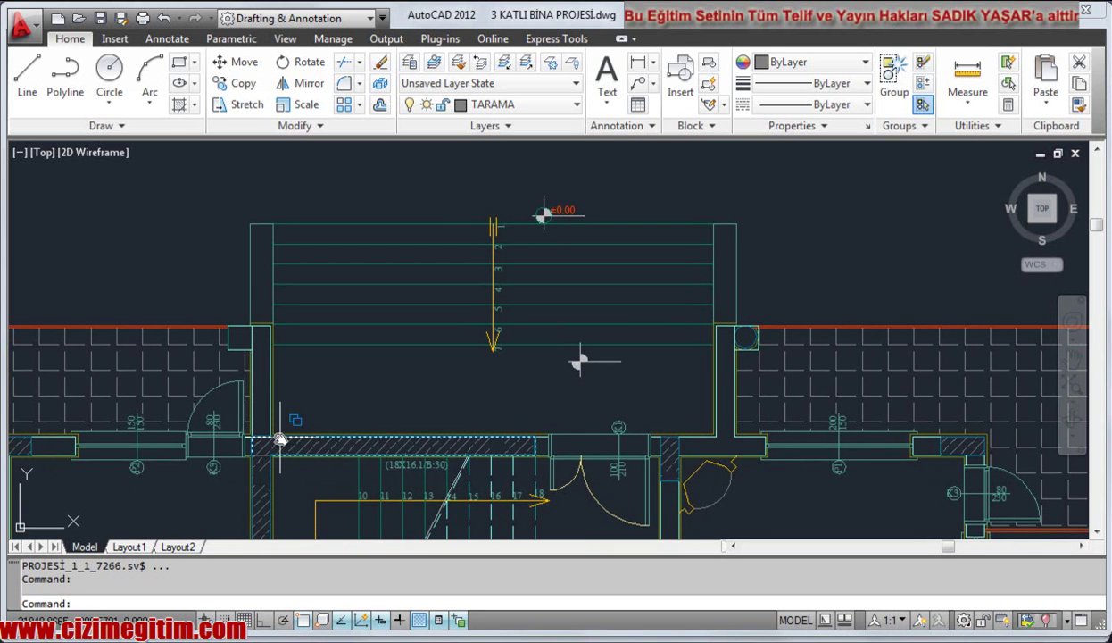
Step: Measure the stair length in the AutoCAD plan with DIST, giving 162 units
text(di)
key(Return)
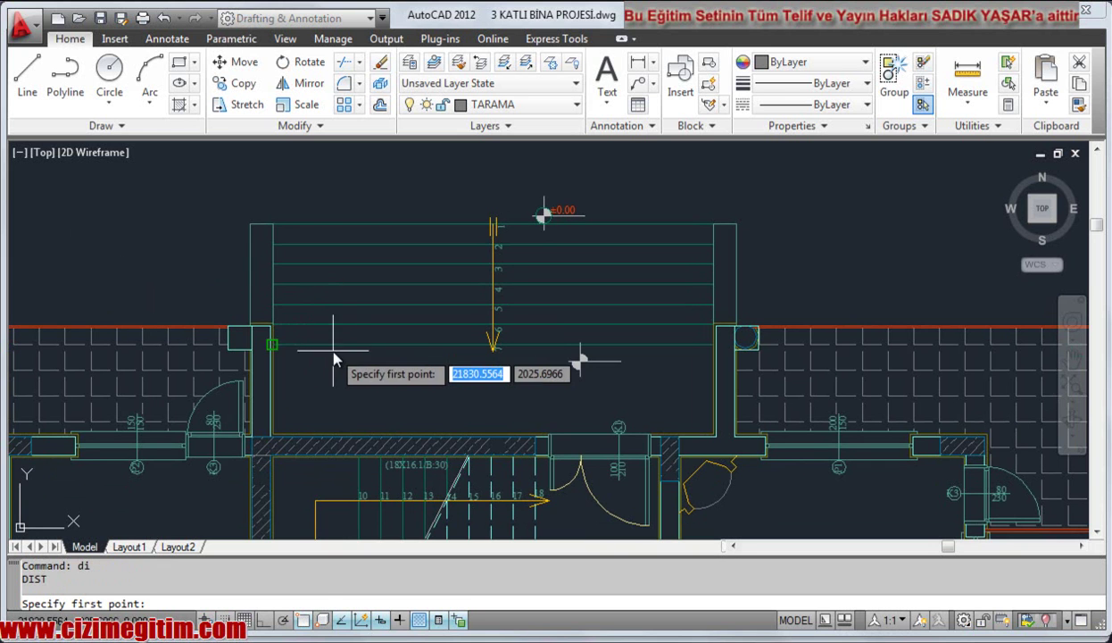
click(273, 330)
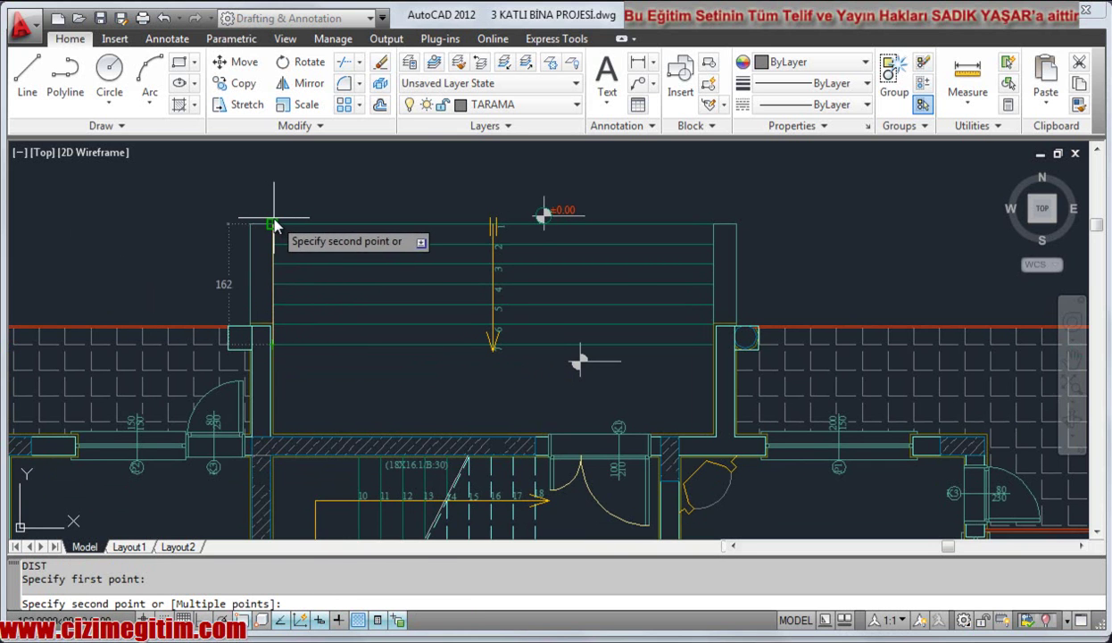
click(273, 224)
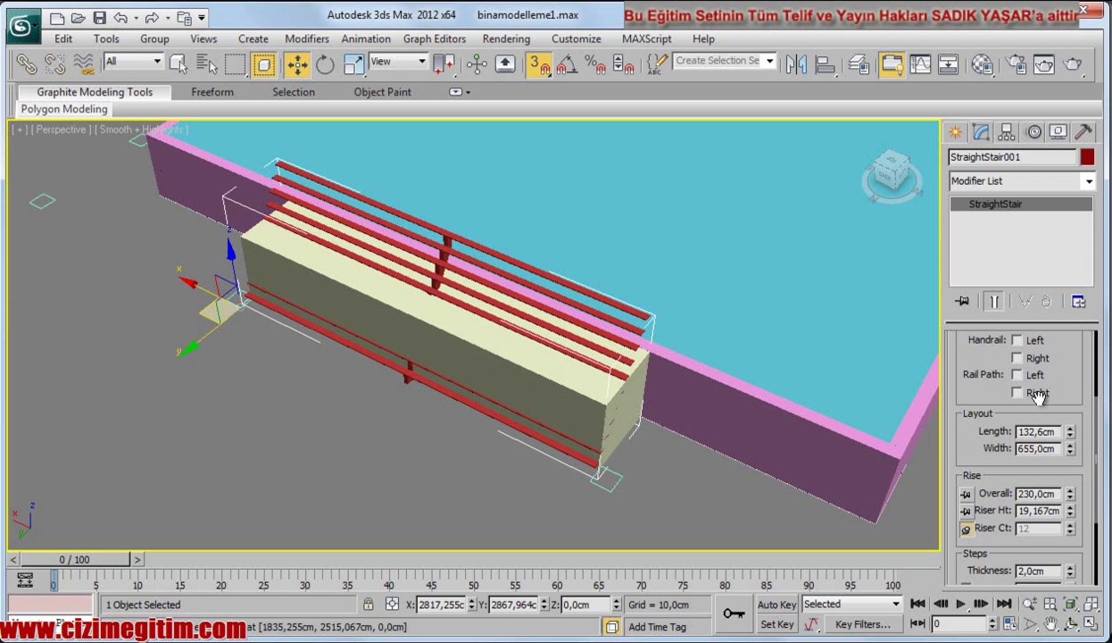
Step: Set the straight stair's Length to 162cm and Overall rise to 130cm
text(162)
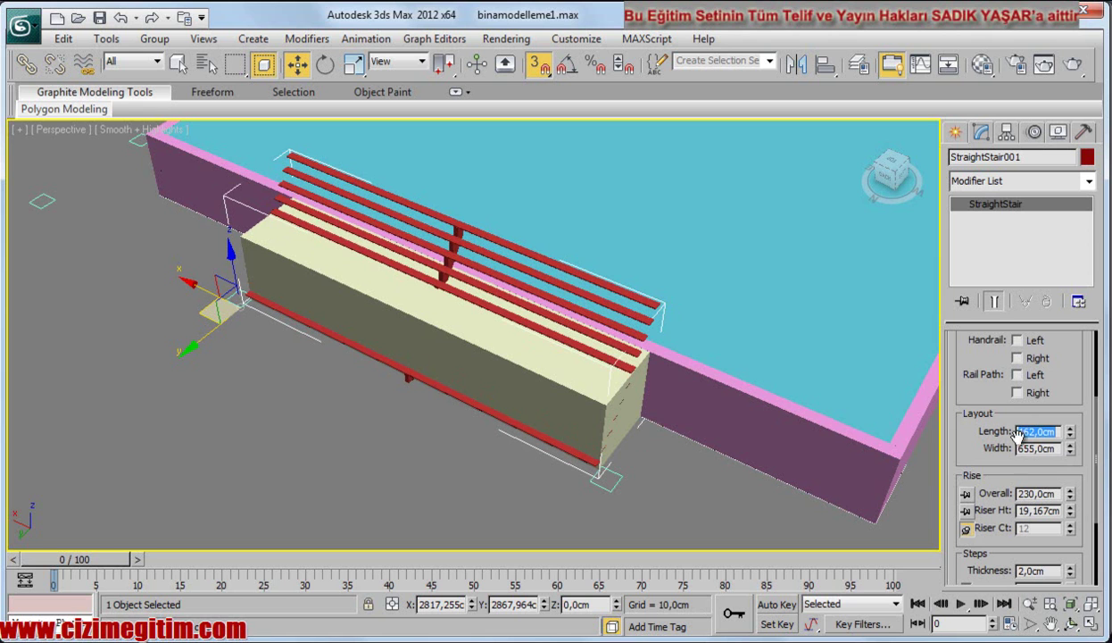
drag(1072, 499, 1072, 508)
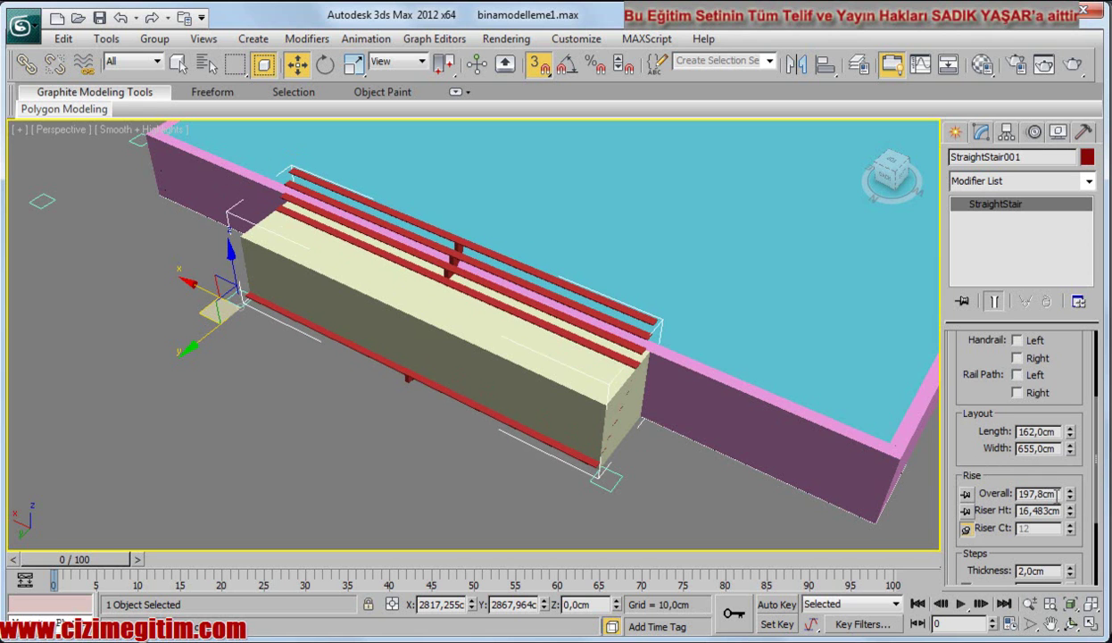
text(0)
key(Return)
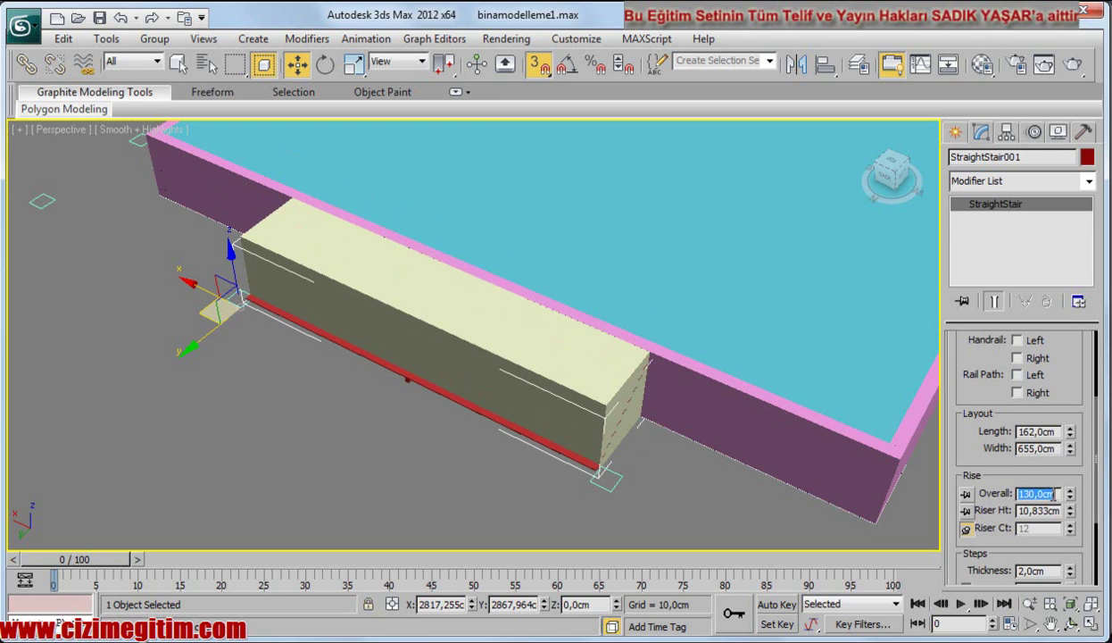
Step: Align the stair's Y minimum to the cream block's Y maximum
click(826, 76)
click(452, 345)
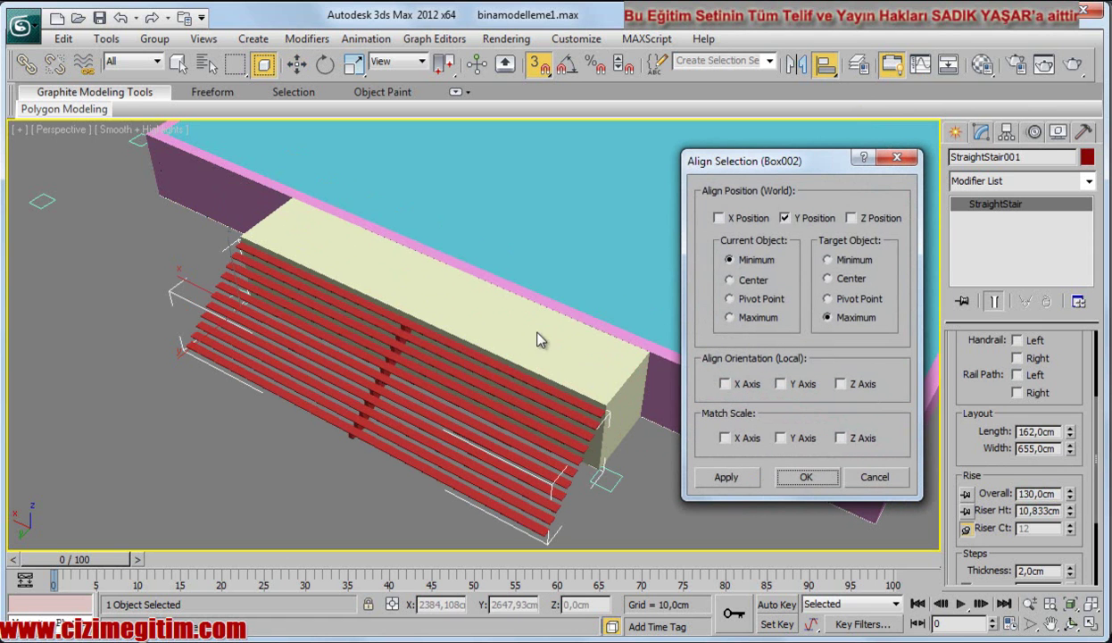
click(806, 478)
middle_drag(678, 472, 668, 447)
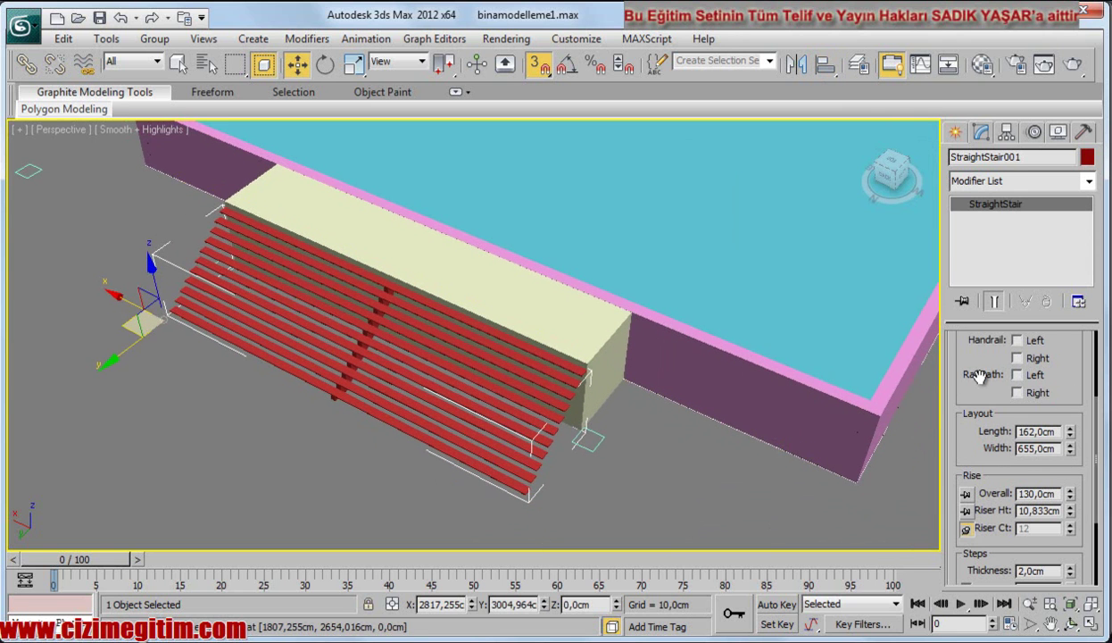
scroll(979, 376, up, 3)
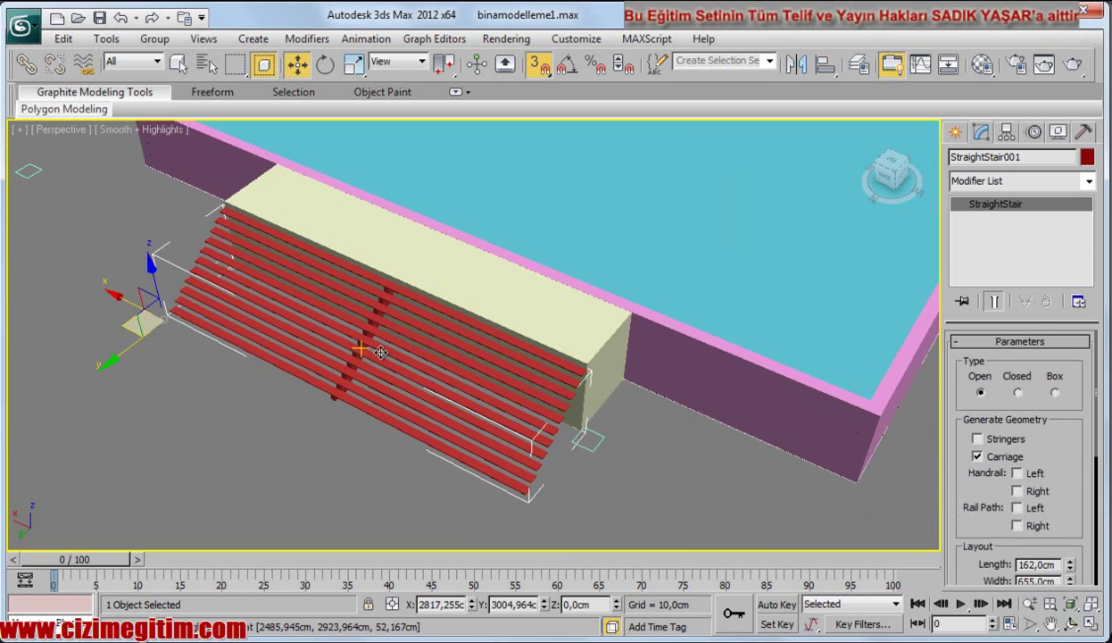
Step: Make the stair Box type and add handrails on both left and right sides
click(1055, 394)
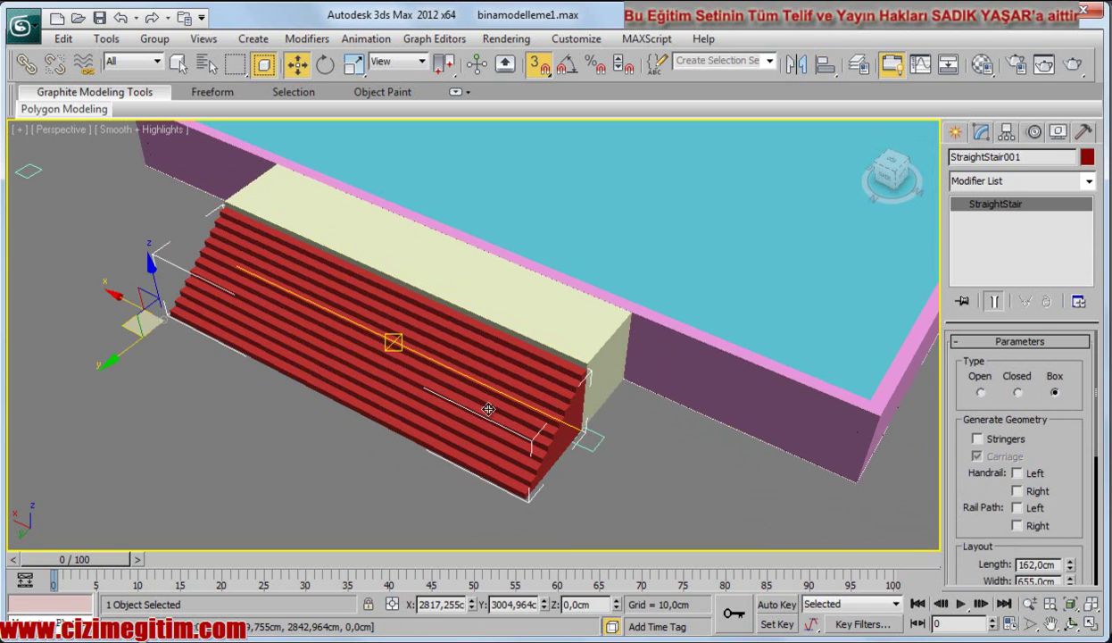
middle_drag(488, 409, 462, 372)
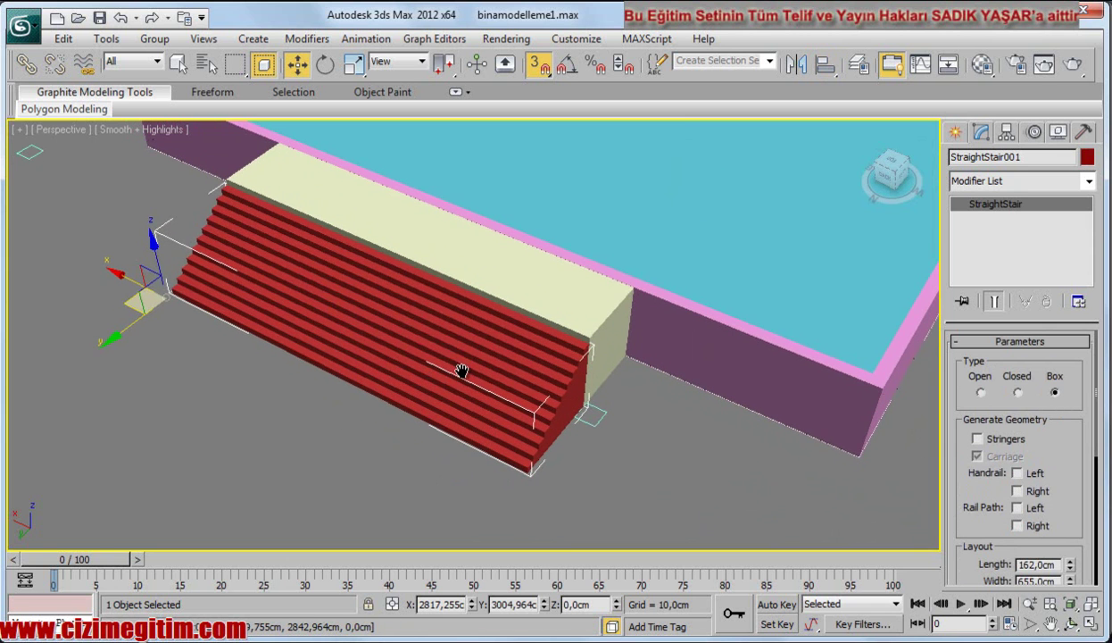
scroll(1071, 434, down, 2)
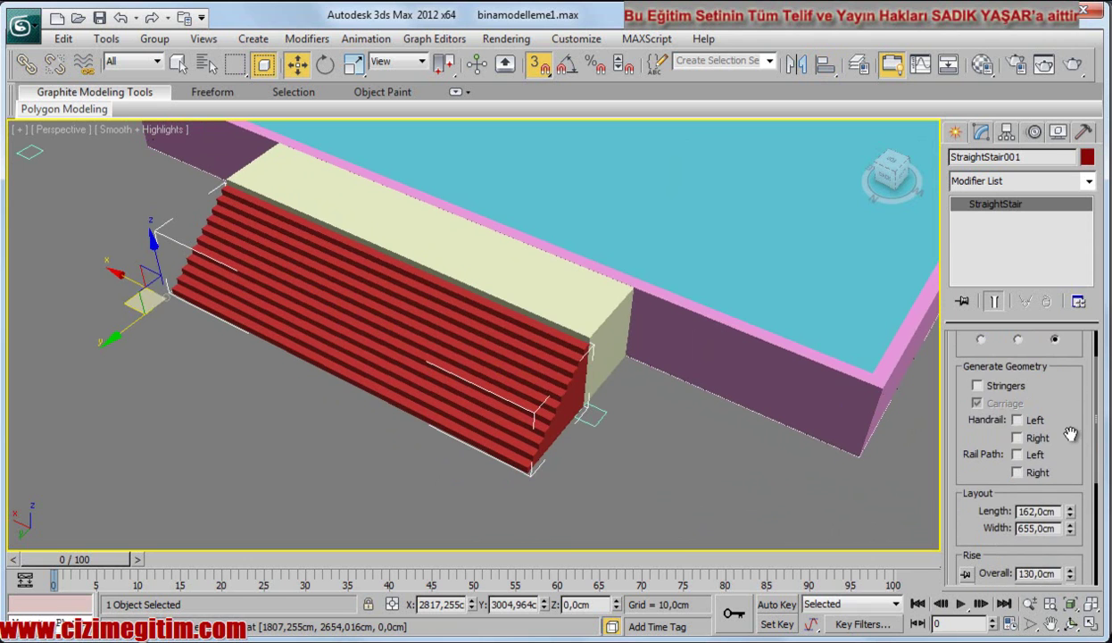
click(1018, 421)
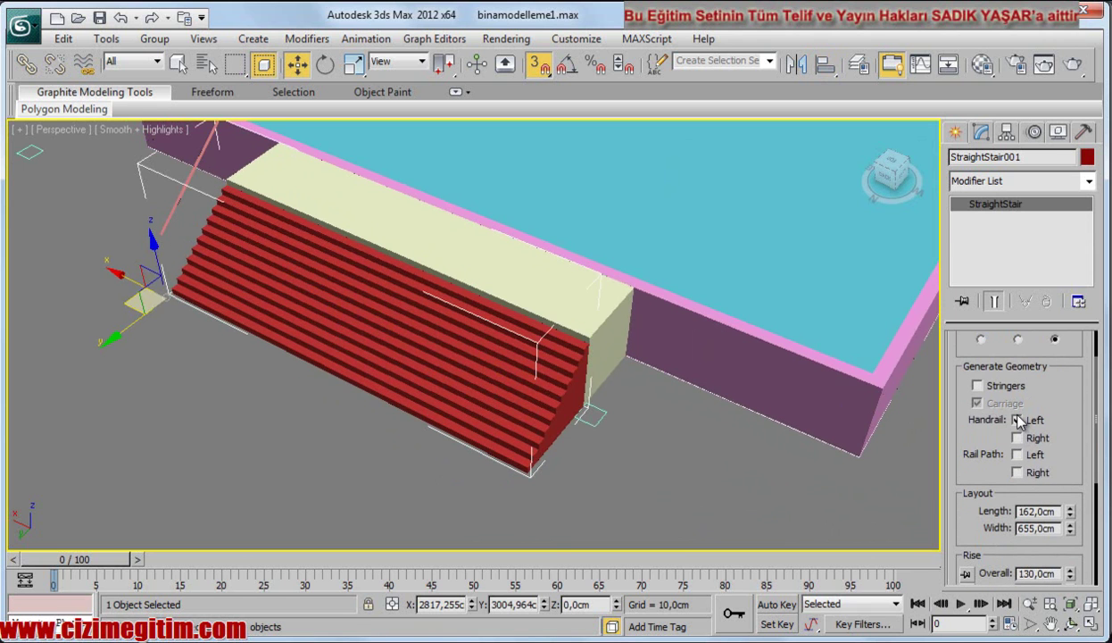
click(1018, 439)
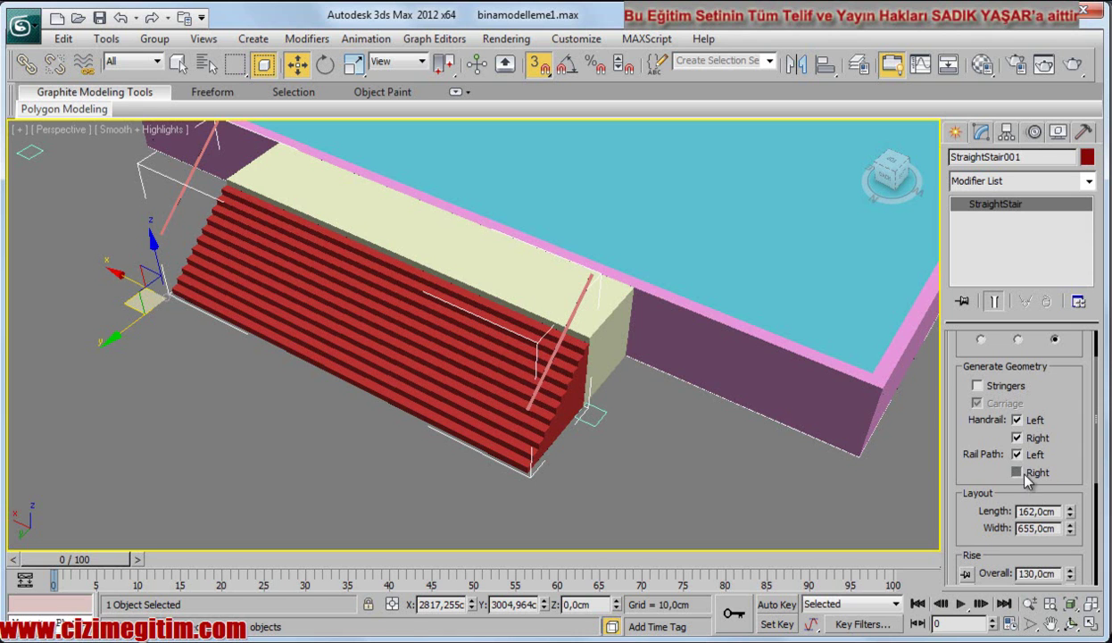
scroll(986, 447, up, 1)
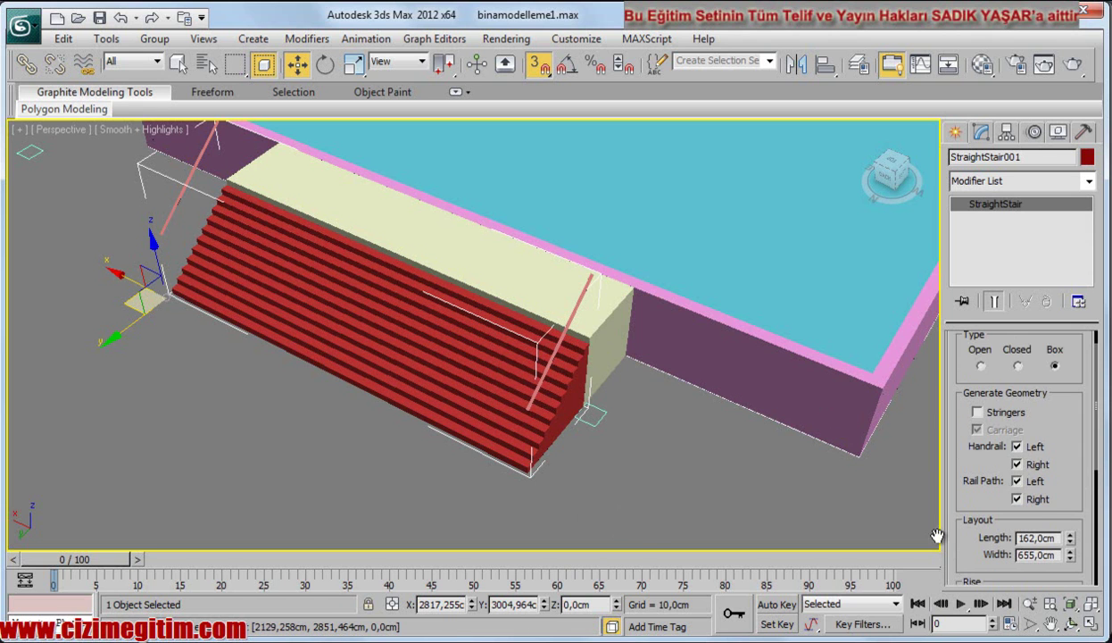
scroll(970, 493, down, 1)
scroll(970, 492, down, 4)
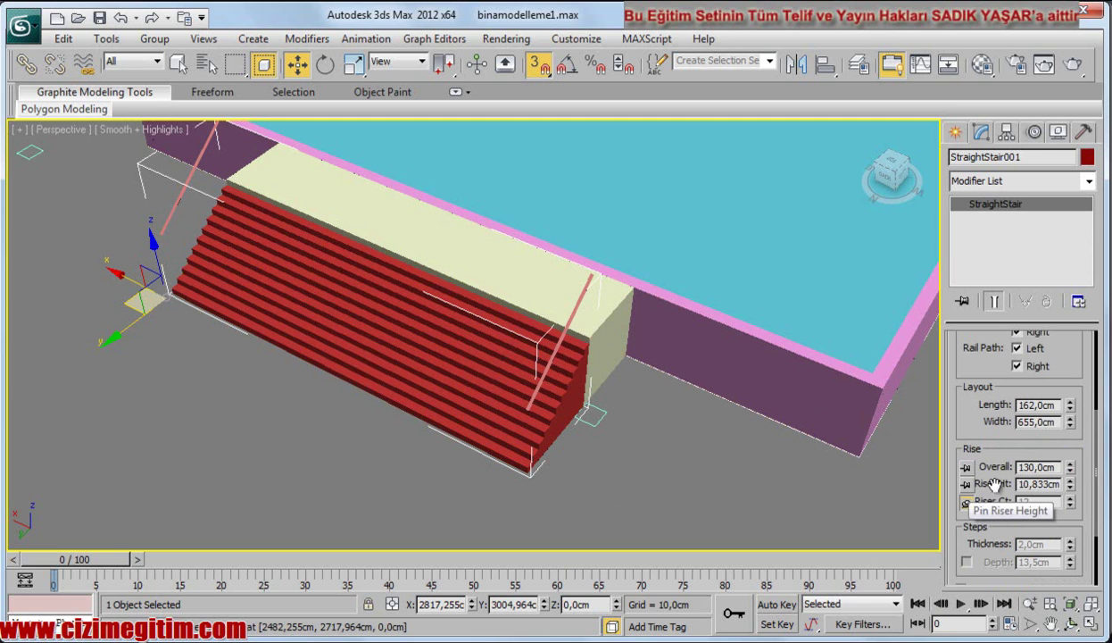
Step: Pin the riser height and set the riser count to 15
click(966, 485)
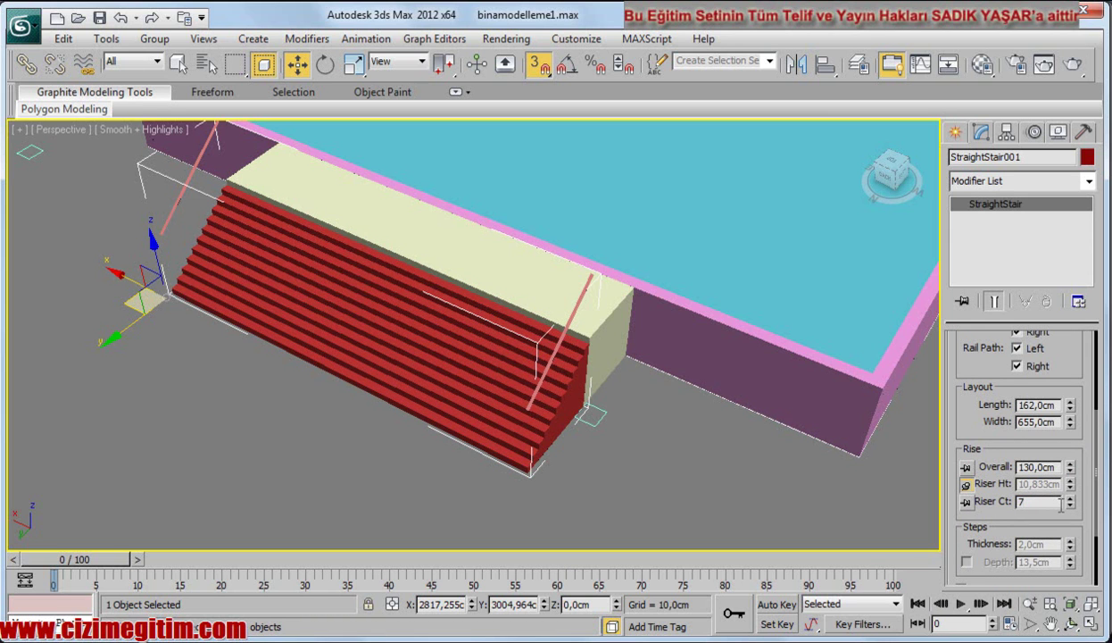
key(Return)
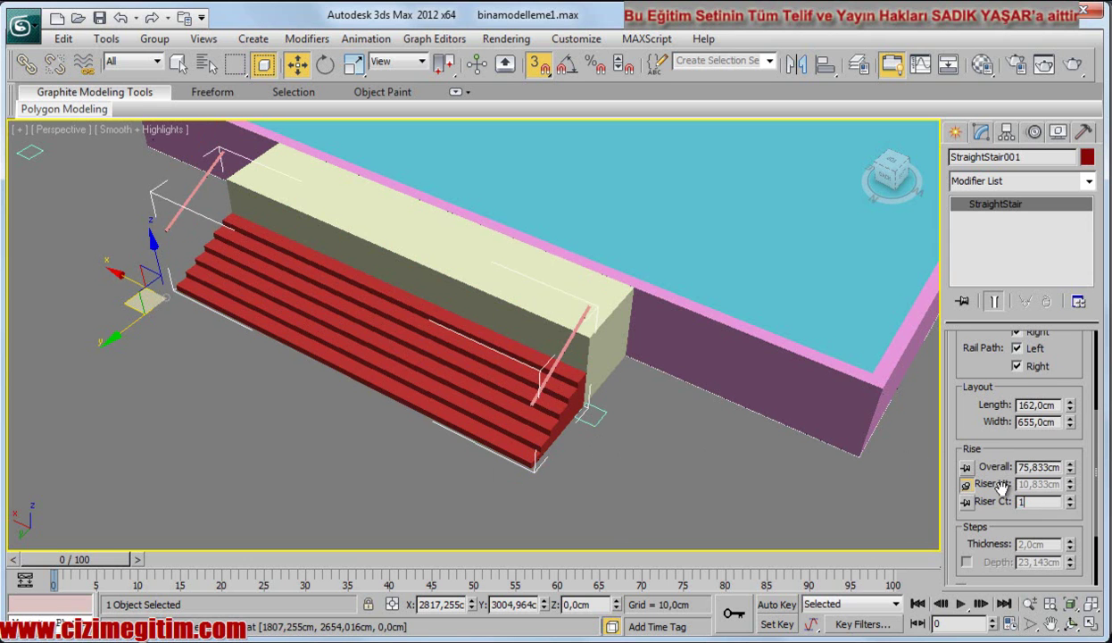
text(5)
key(Return)
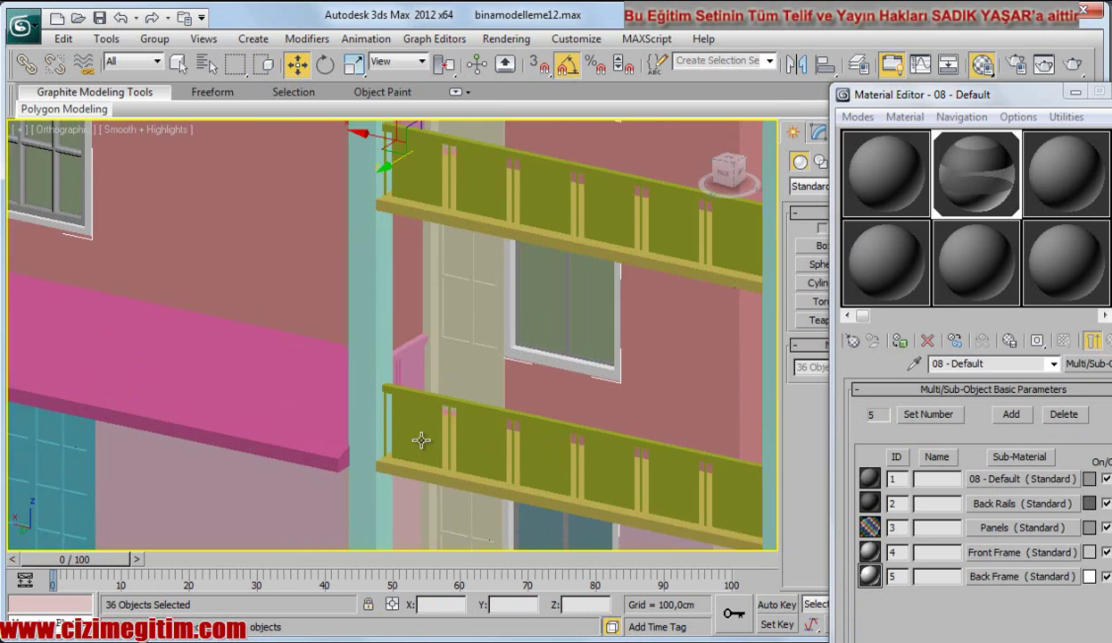
Step: Load the AecTemplates Door-Template material into slot 09, replacing its default material
click(1061, 198)
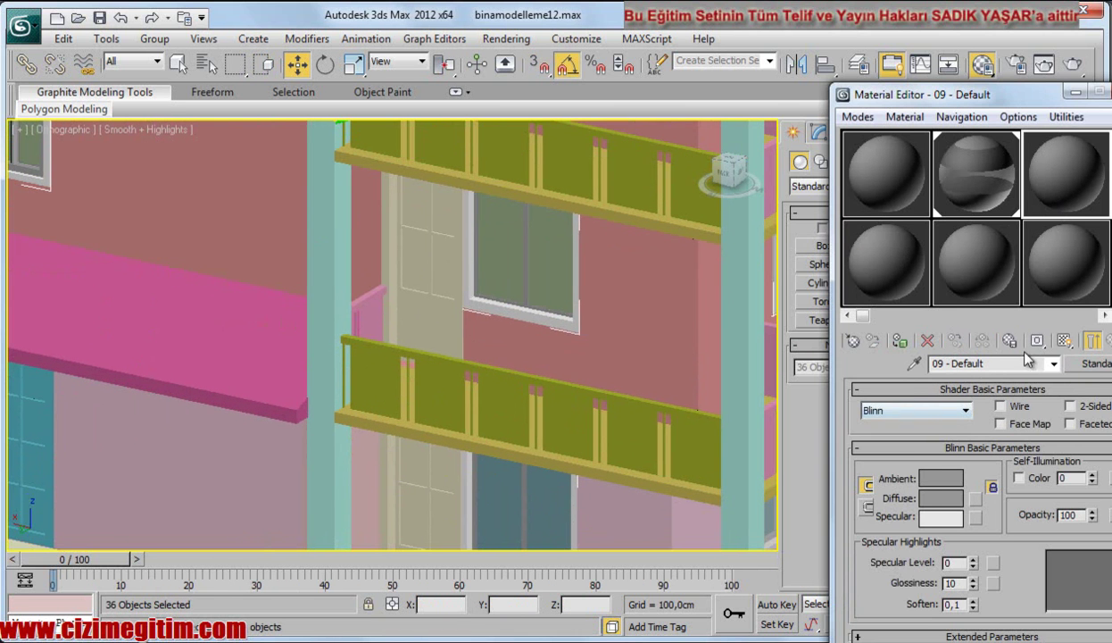
click(1082, 363)
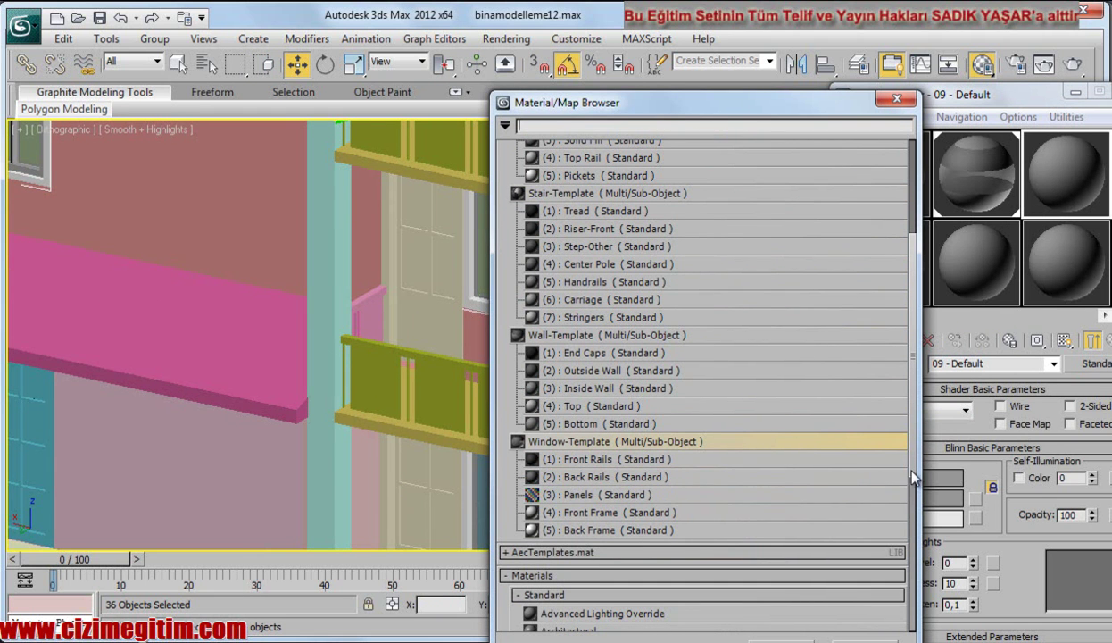
scroll(908, 487, down, 2)
scroll(906, 492, up, 9)
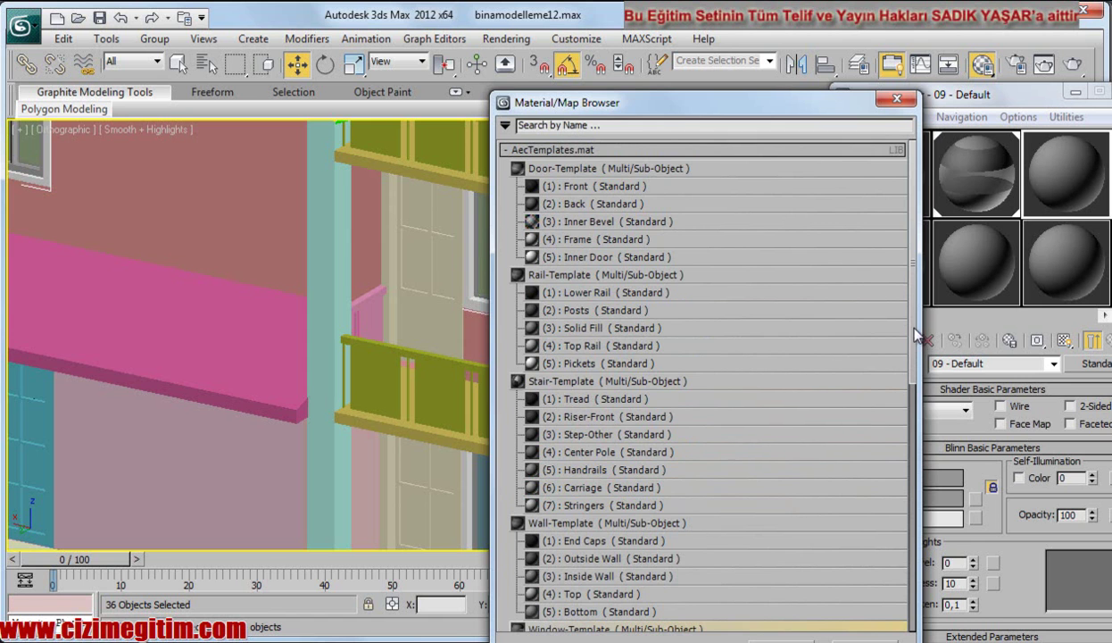
double_click(674, 174)
click(954, 494)
Step: Select the entrance door and all similar doors, then drag material 09 onto them
middle_drag(555, 452, 608, 397)
click(575, 423)
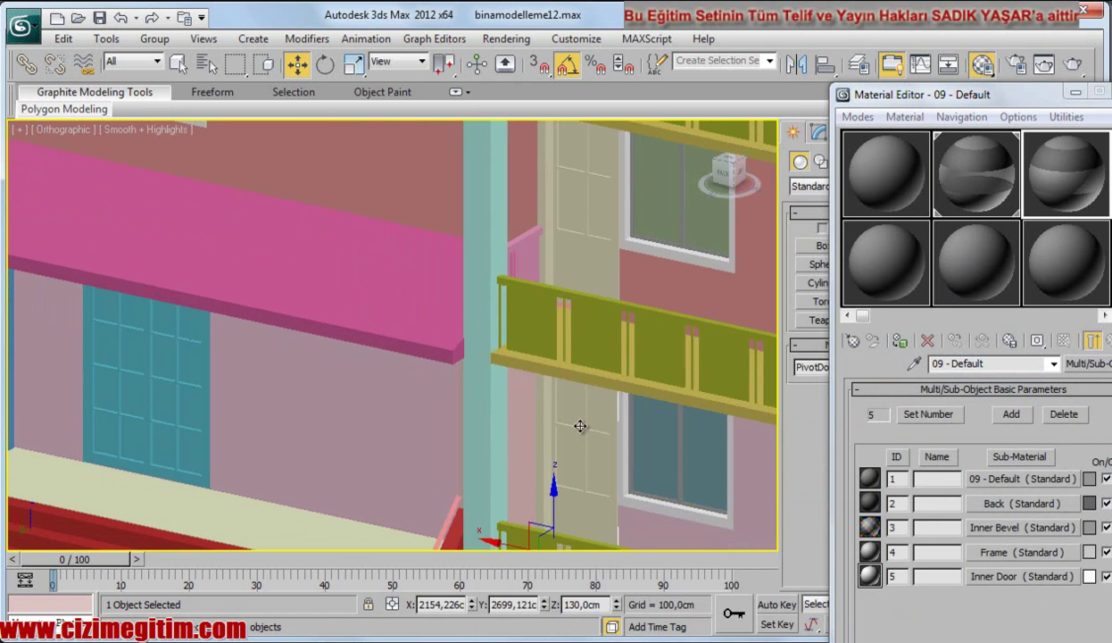
right_click(570, 416)
click(616, 497)
scroll(452, 455, down, 3)
middle_drag(508, 442, 511, 451)
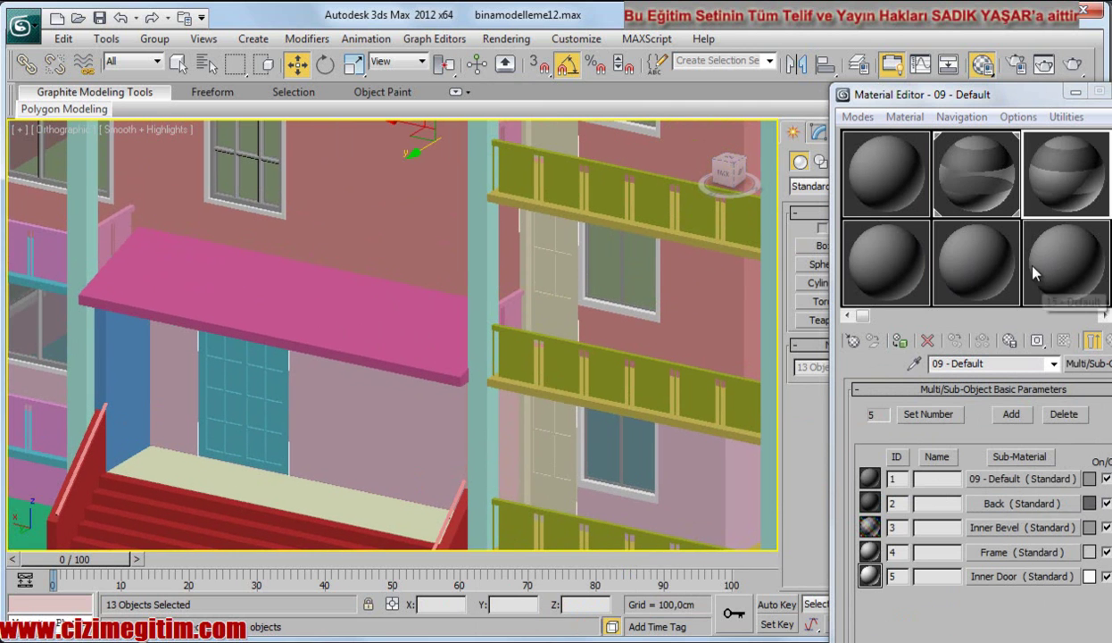
drag(1036, 183, 238, 400)
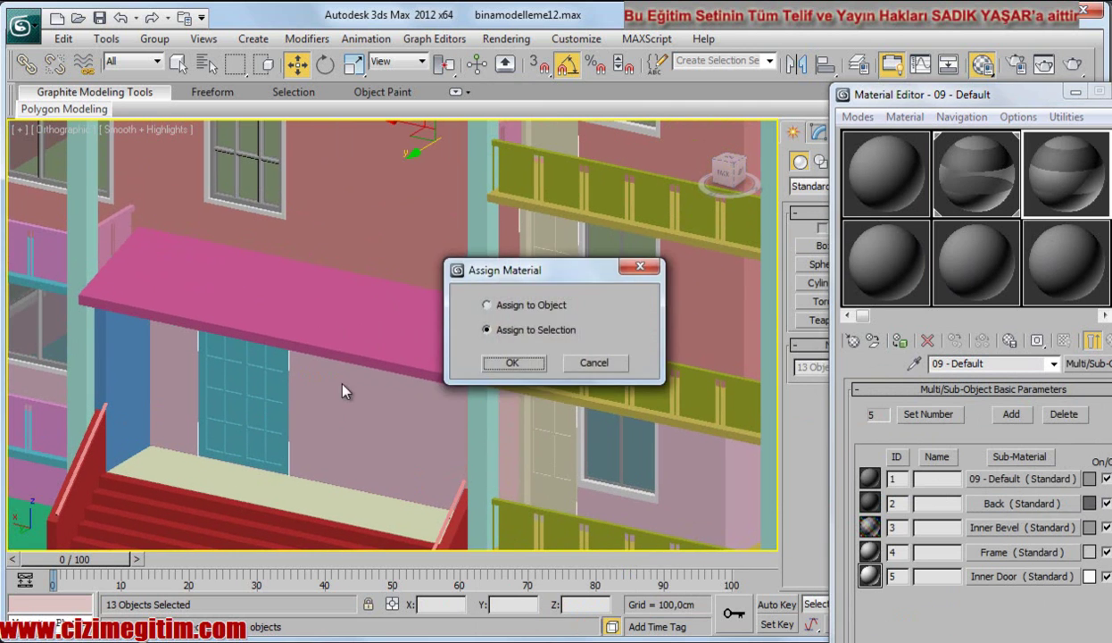
click(509, 366)
scroll(289, 451, down, 4)
scroll(289, 451, down, 3)
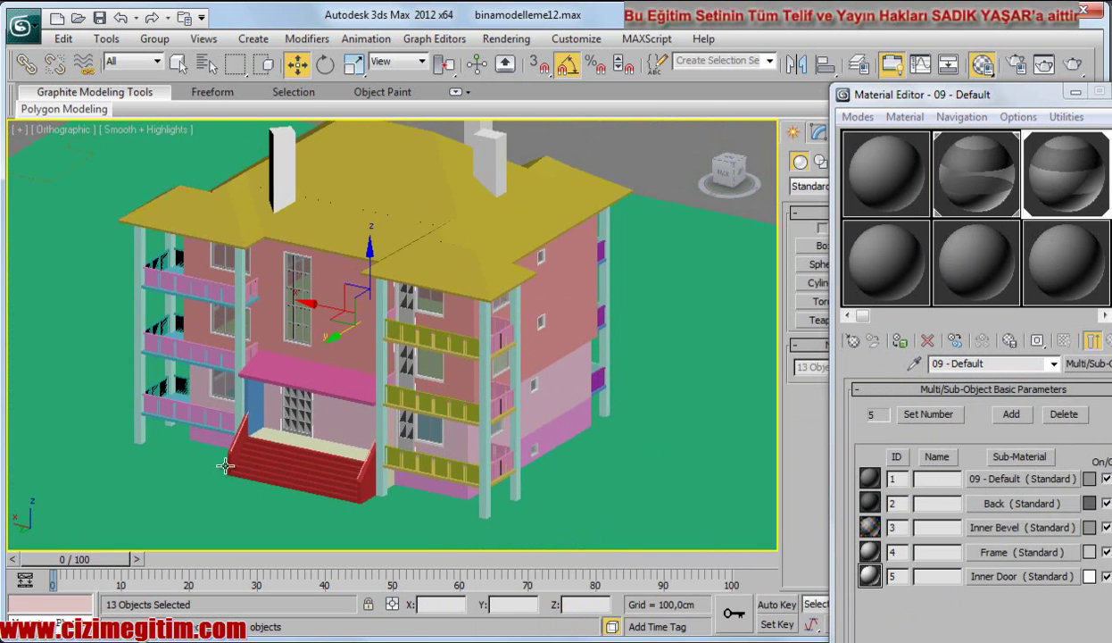
scroll(211, 458, up, 3)
scroll(262, 453, up, 2)
middle_drag(205, 438, 228, 406)
scroll(268, 420, down, 2)
scroll(347, 404, up, 3)
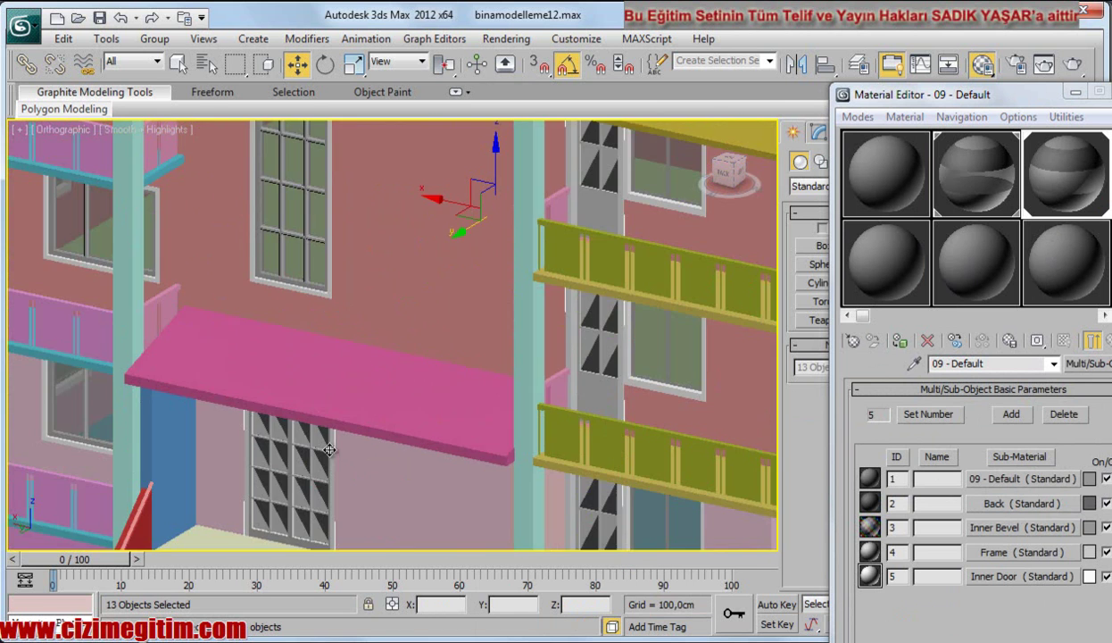
scroll(357, 410, down, 2)
scroll(375, 417, down, 4)
scroll(536, 473, up, 2)
middle_drag(427, 471, 398, 450)
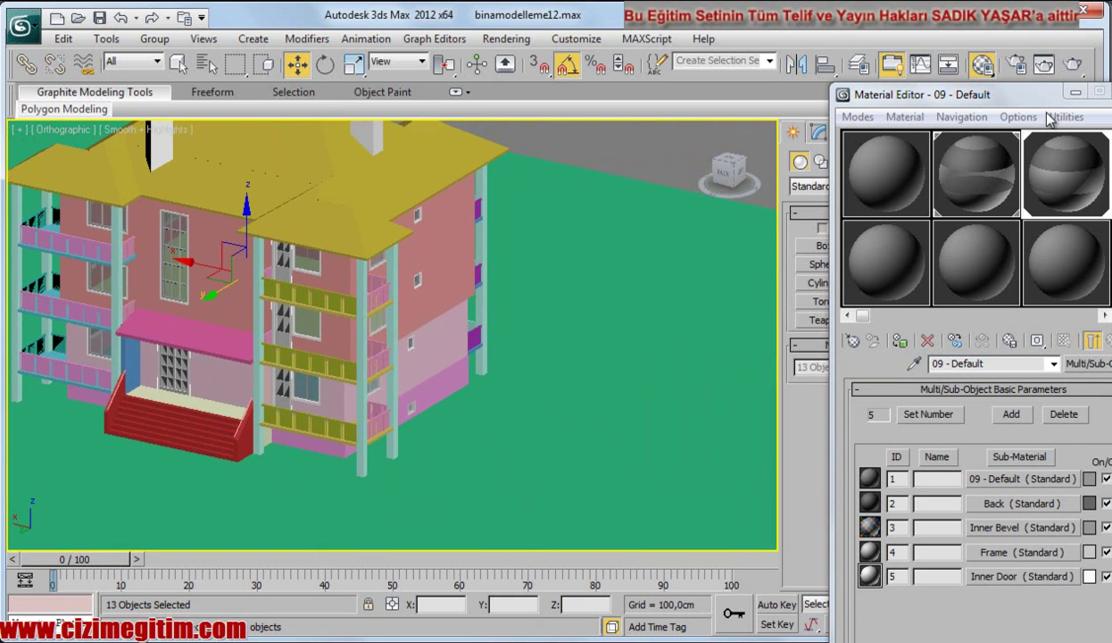
click(551, 319)
scroll(554, 393, down, 2)
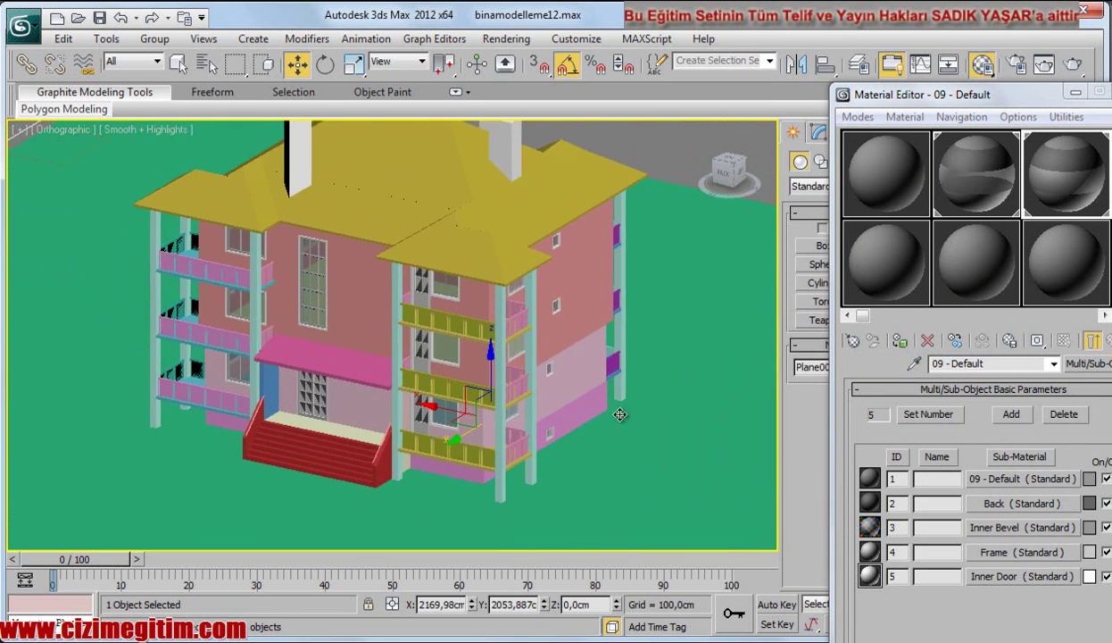
scroll(616, 409, down, 2)
scroll(487, 399, up, 5)
scroll(410, 414, up, 1)
scroll(310, 286, up, 2)
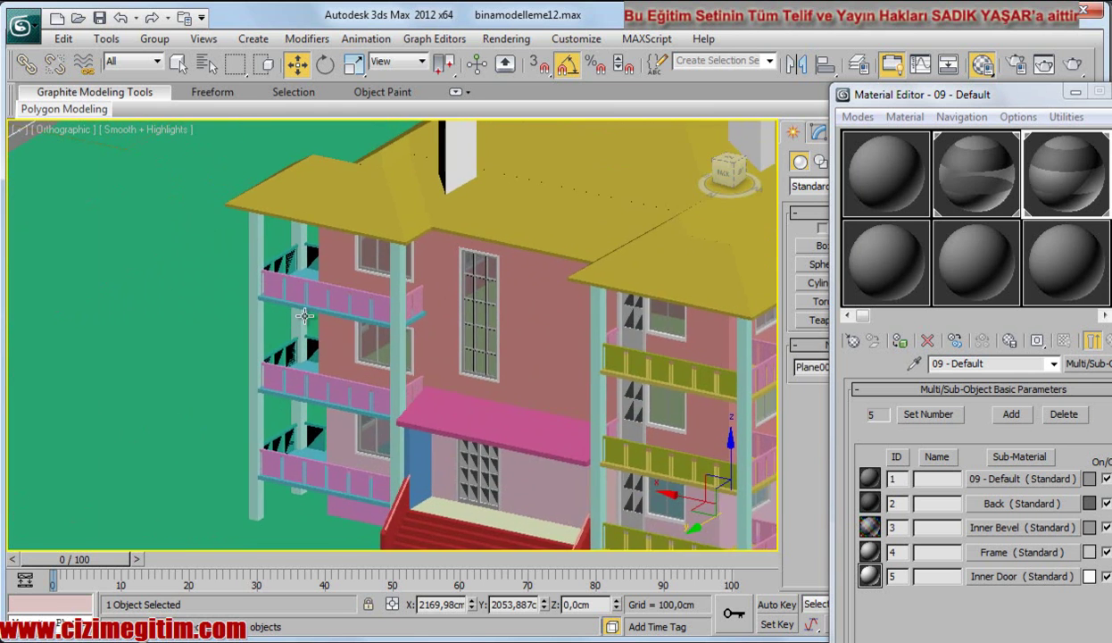
scroll(355, 335, up, 2)
scroll(362, 306, up, 2)
scroll(363, 306, up, 2)
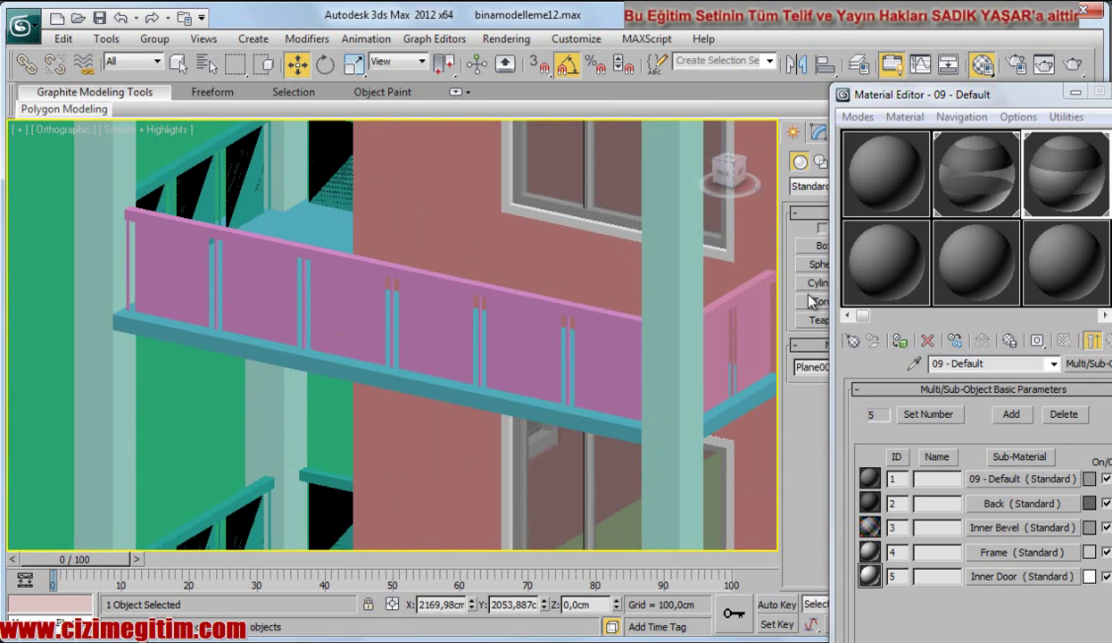
Step: Load the Rail-Template material into unused slot 13
click(879, 268)
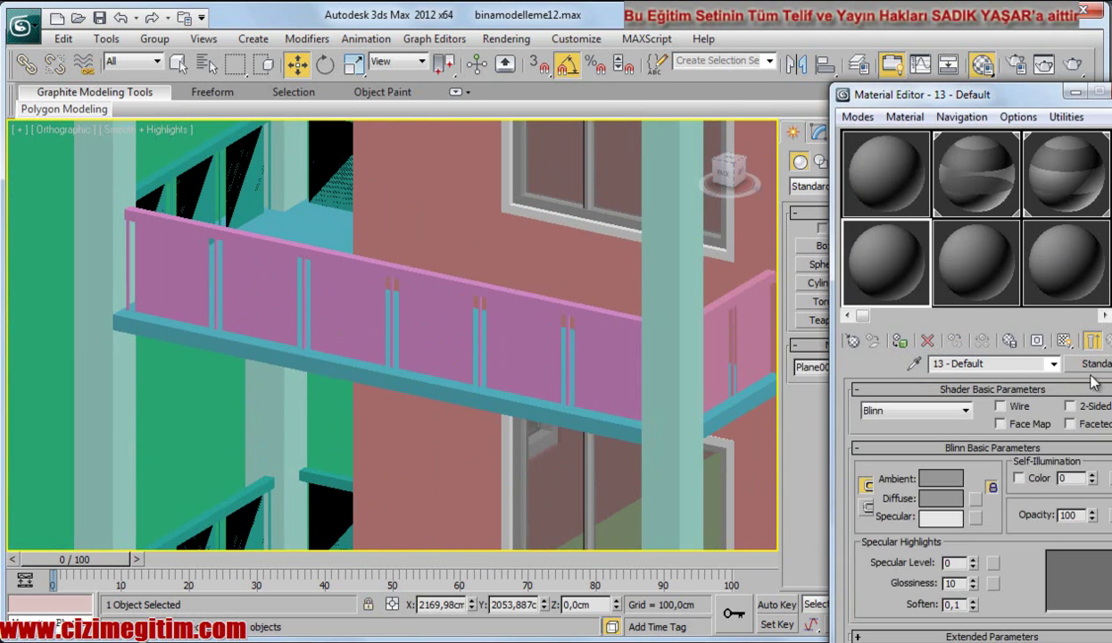
click(1099, 363)
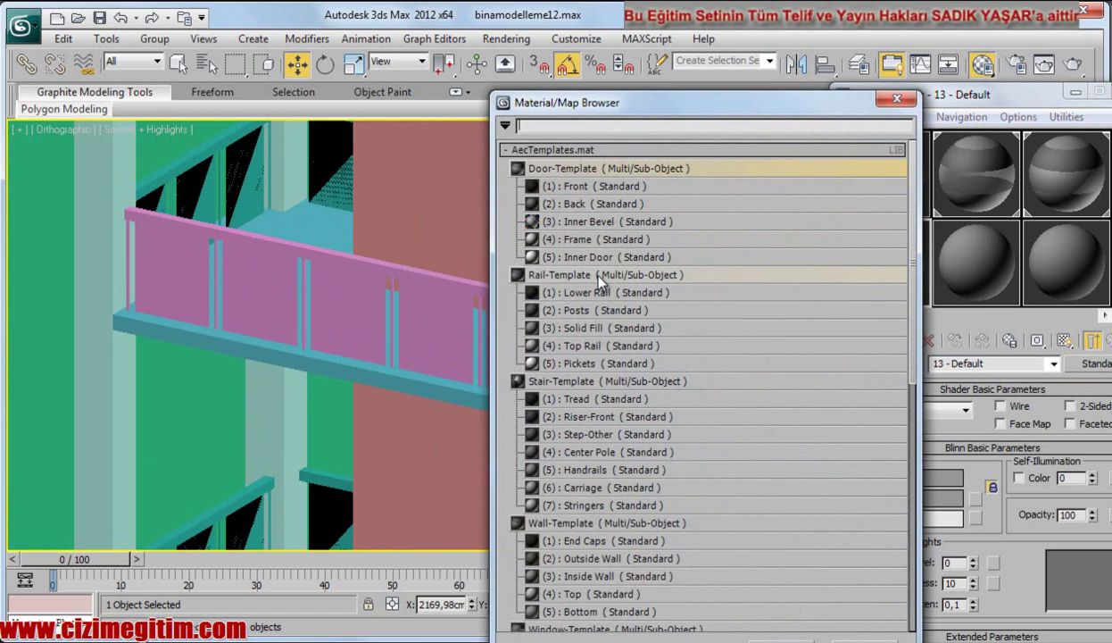
key(Escape)
click(953, 490)
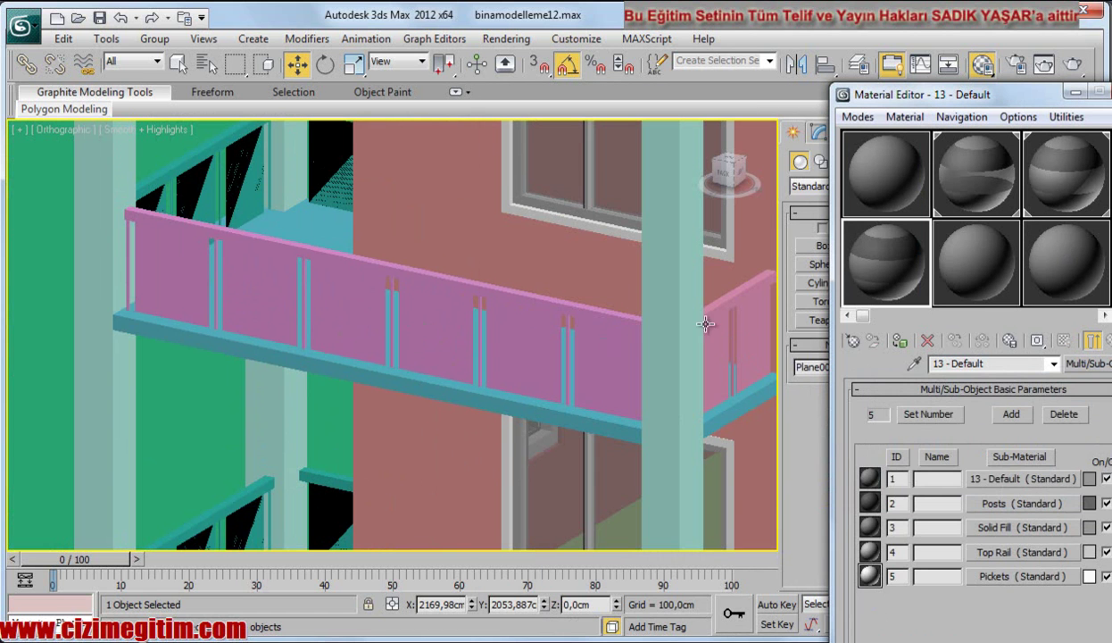
Step: Select all 39 similar balcony railings and assign the railing material to the whole selection
drag(926, 280, 438, 317)
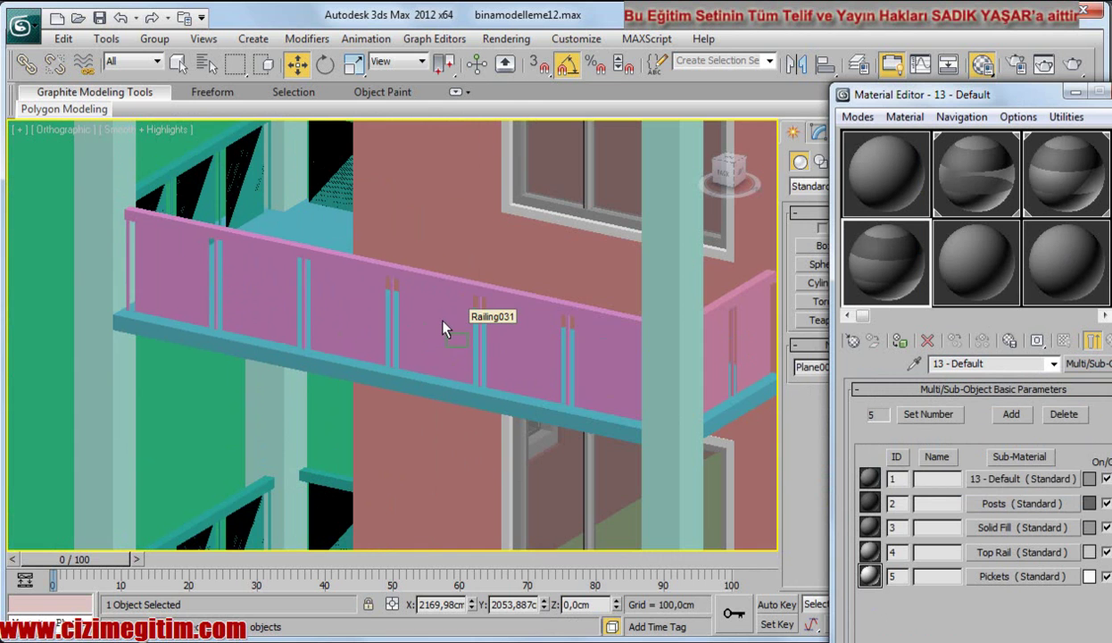
scroll(379, 340, down, 1)
scroll(365, 330, down, 1)
scroll(365, 312, down, 1)
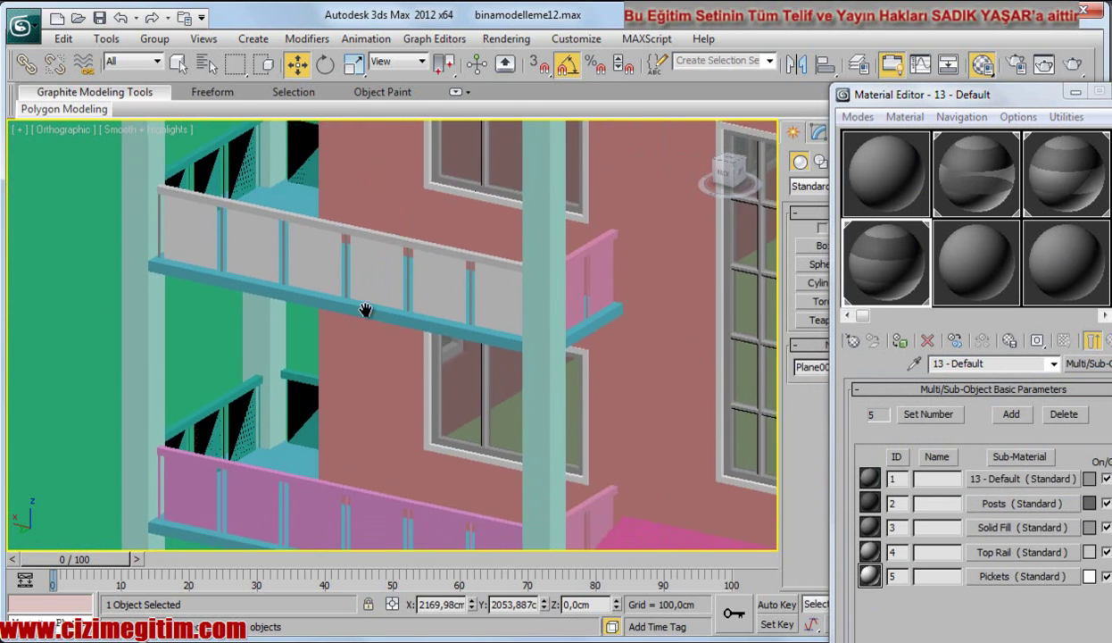
scroll(371, 375, down, 1)
click(353, 456)
right_click(354, 466)
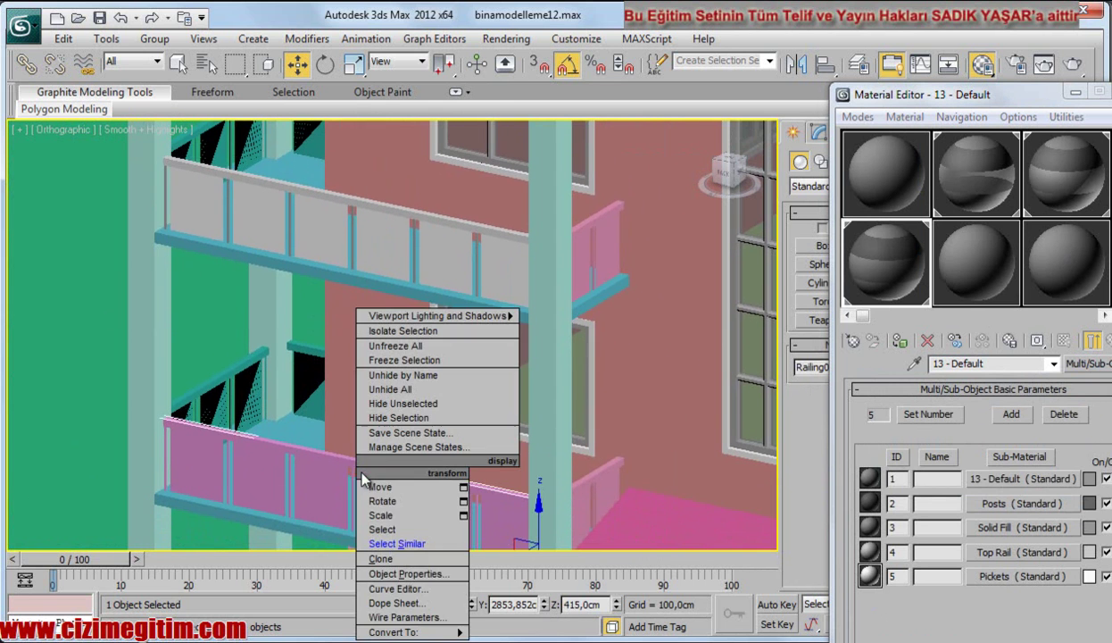
click(403, 539)
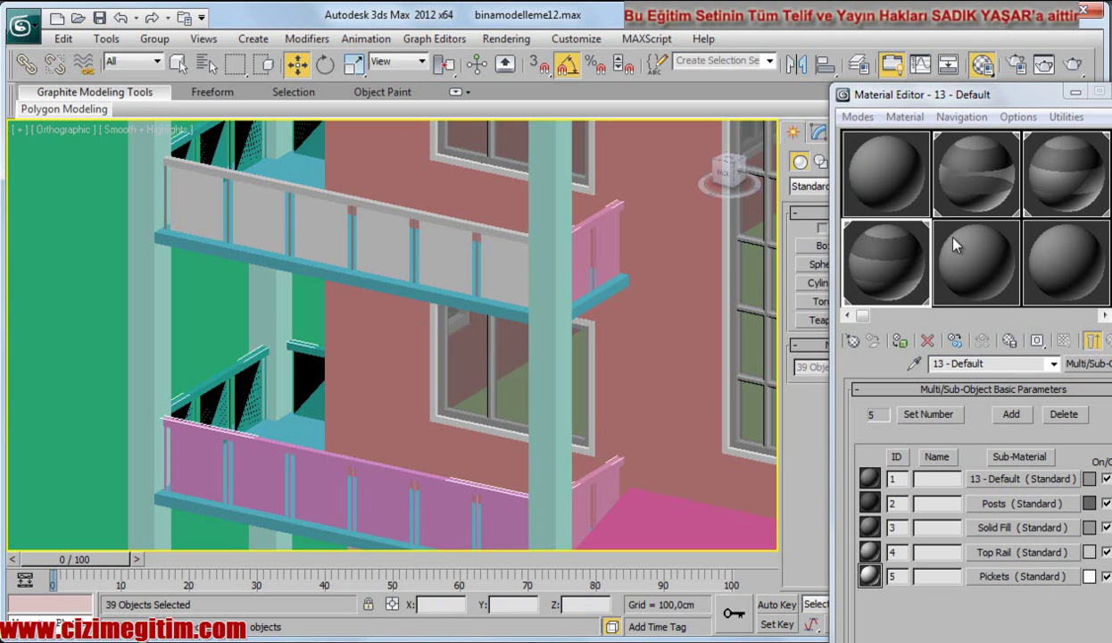
drag(954, 246, 445, 493)
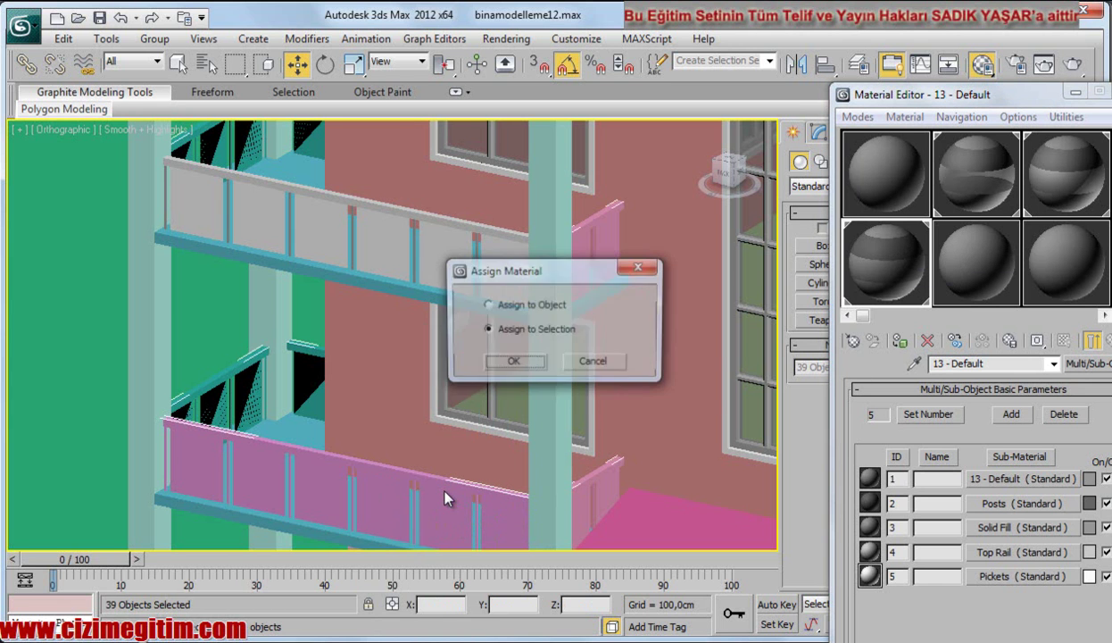
click(511, 361)
Step: Orbit to check the building's other side, then close the Material Editor
scroll(349, 380, down, 4)
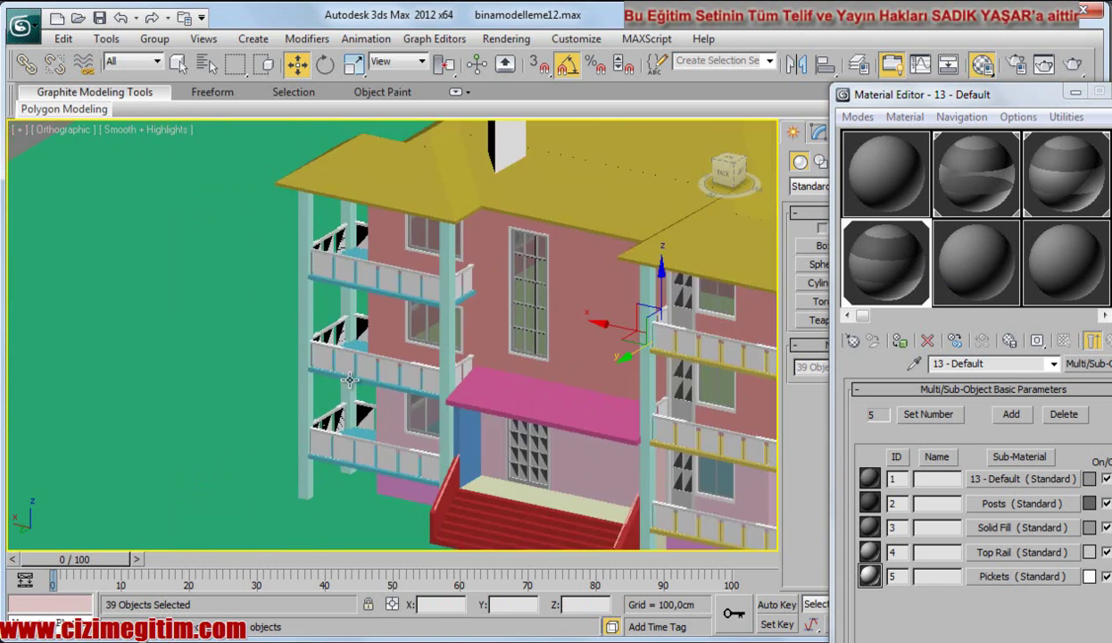
alt+middle_drag(349, 380, 441, 443)
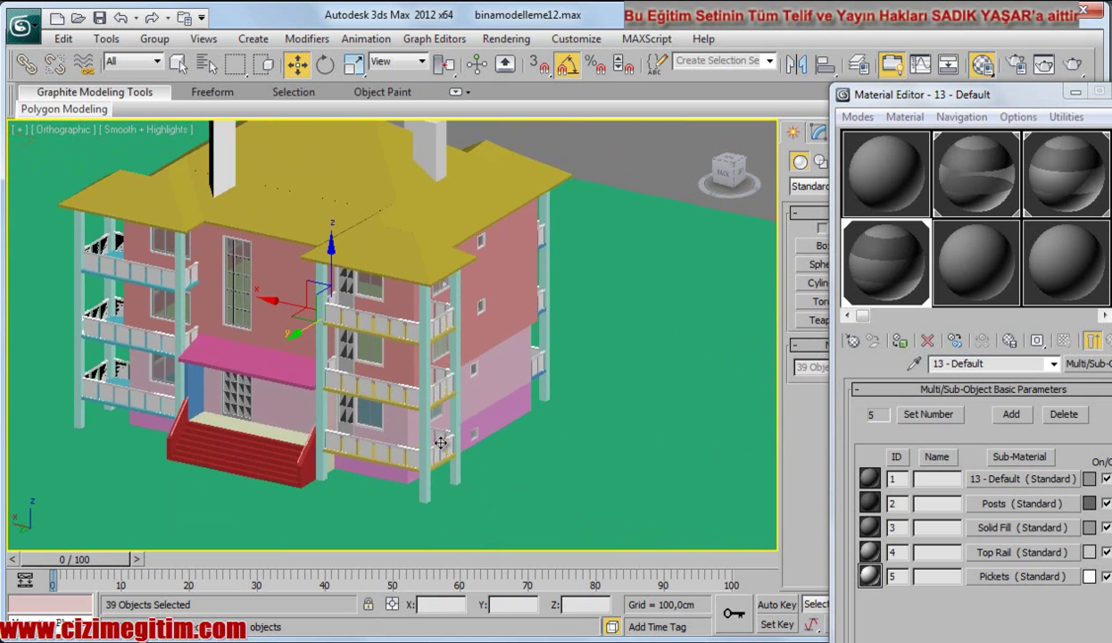
scroll(441, 443, down, 3)
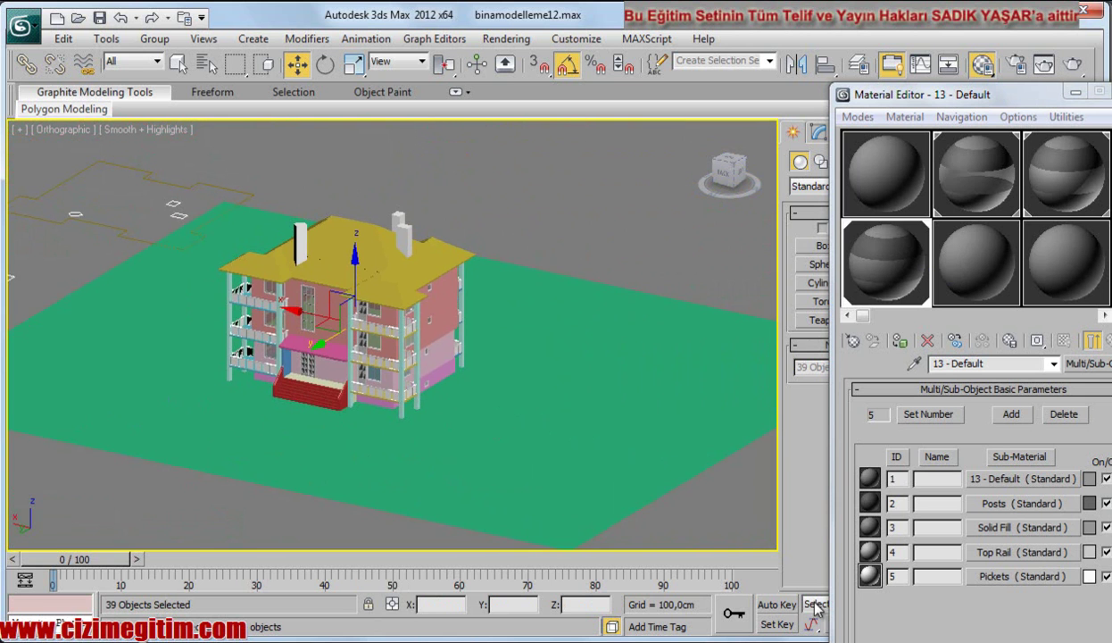
click(1075, 95)
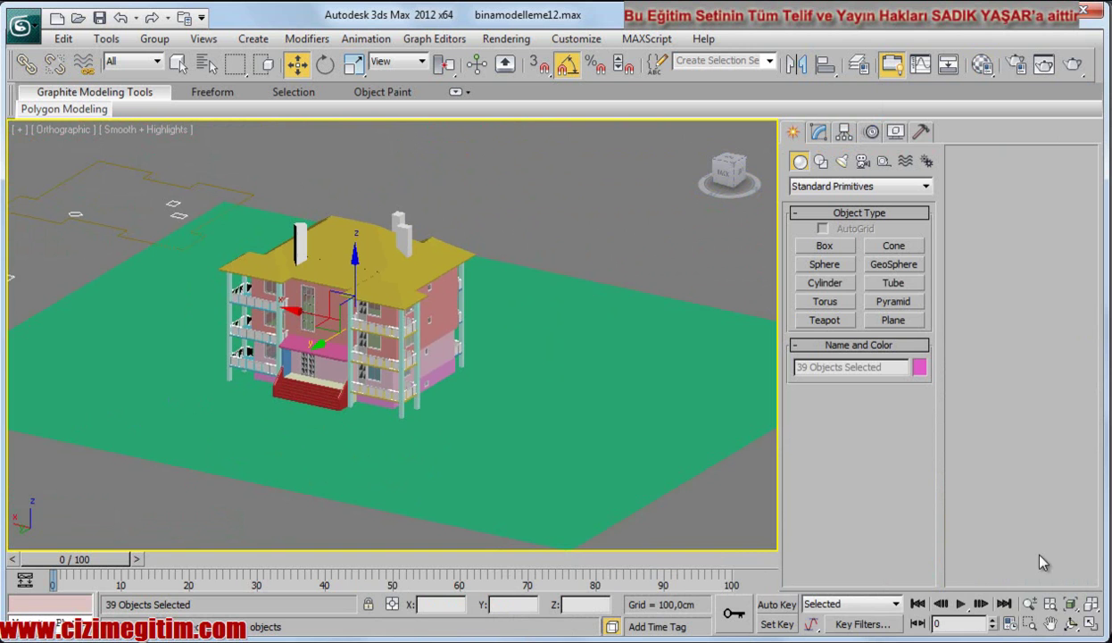
click(1071, 623)
mouse_move(645, 464)
mouse_down()
mouse_move(435, 349)
mouse_move(372, 355)
mouse_move(384, 401)
mouse_move(532, 432)
mouse_move(499, 427)
mouse_up()
scroll(372, 355, up, 3)
scroll(455, 384, up, 2)
scroll(429, 398, up, 2)
scroll(458, 391, down, 5)
scroll(458, 391, up, 3)
scroll(368, 372, up, 2)
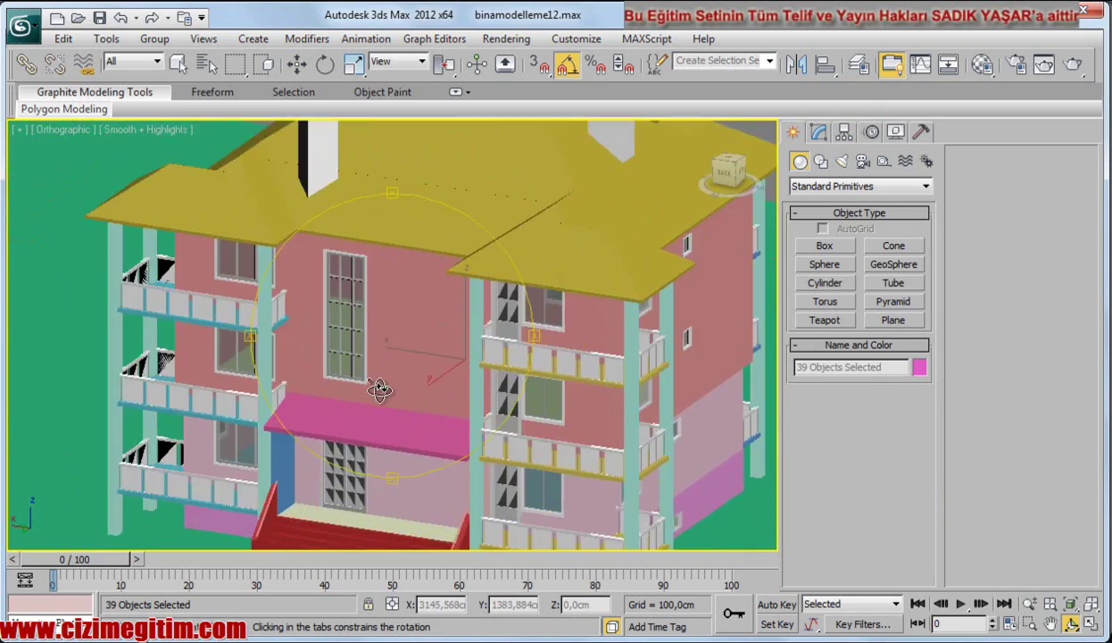
scroll(379, 387, down, 2)
scroll(385, 384, down, 1)
scroll(363, 397, up, 2)
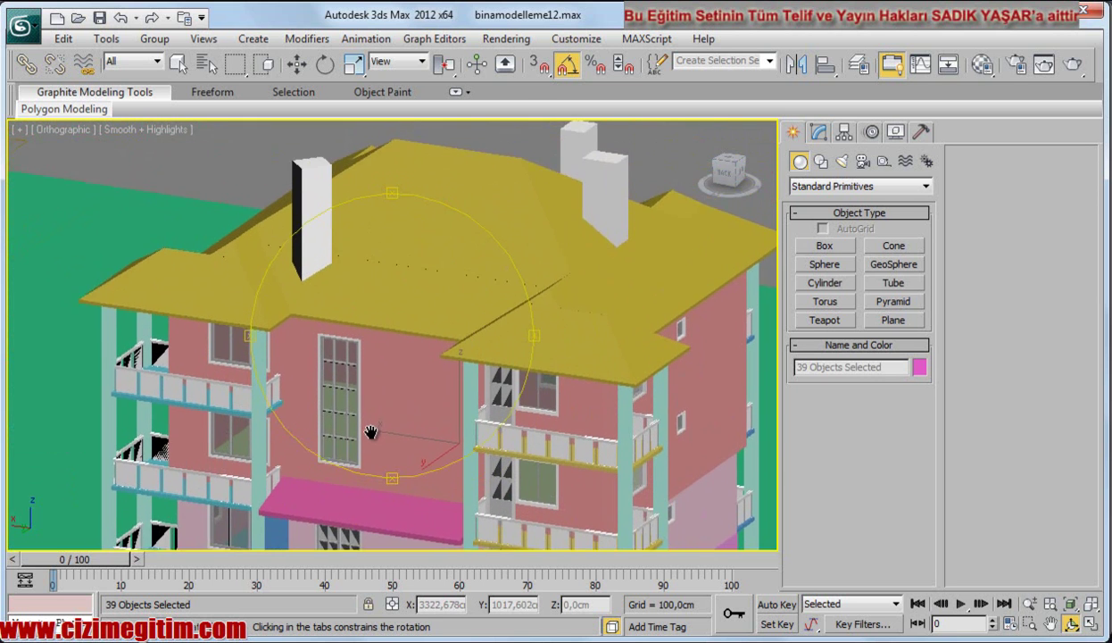
scroll(393, 384, up, 2)
scroll(376, 419, down, 2)
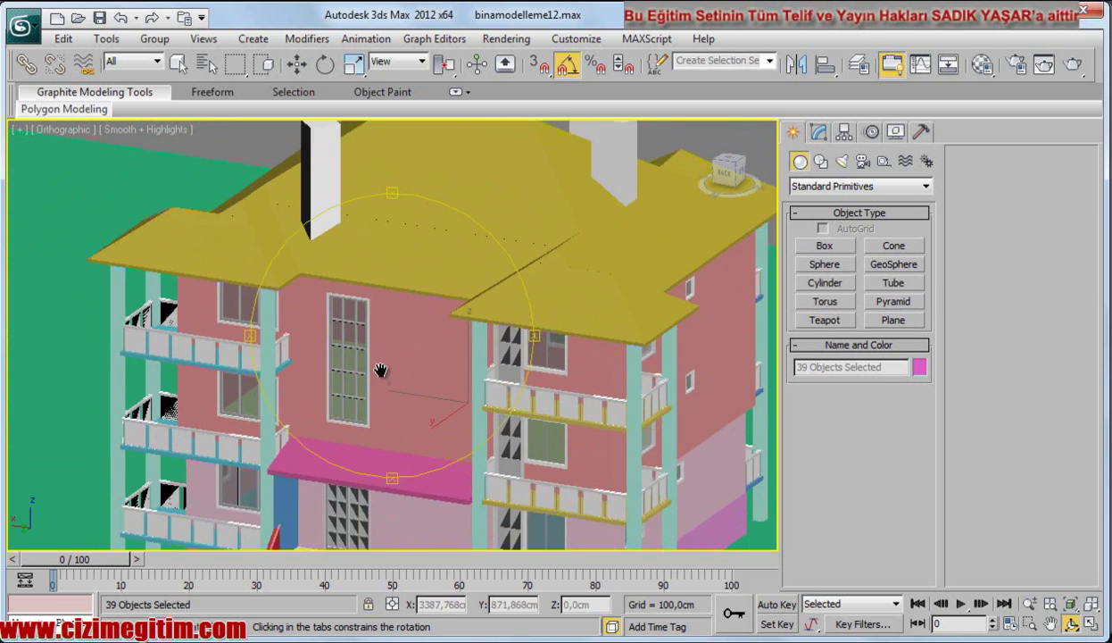
scroll(382, 372, down, 1)
scroll(385, 348, down, 2)
alt+middle_drag(355, 393, 332, 355)
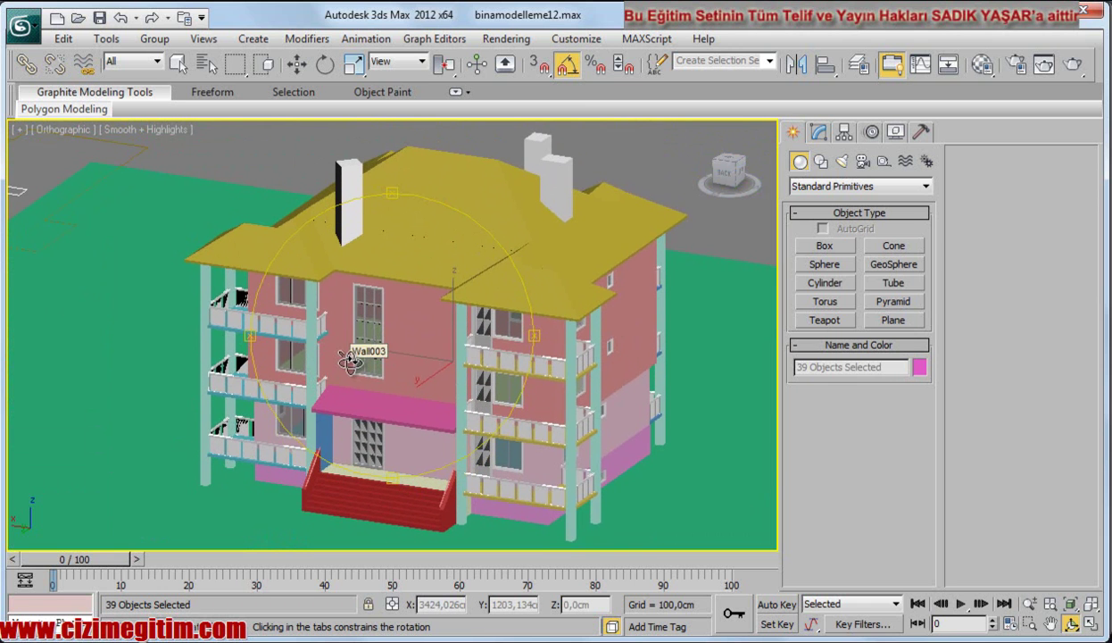
alt+middle_drag(350, 359, 367, 347)
scroll(399, 402, up, 2)
scroll(400, 428, down, 1)
mouse_move(410, 435)
alt+middle_down()
mouse_move(437, 427)
mouse_move(430, 393)
mouse_move(367, 405)
mouse_move(426, 376)
mouse_move(449, 385)
mouse_move(486, 372)
mouse_move(331, 355)
mouse_move(391, 401)
alt+middle_up()
scroll(435, 419, down, 3)
scroll(367, 405, up, 3)
scroll(332, 355, down, 3)
scroll(367, 393, up, 2)
scroll(391, 402, up, 3)
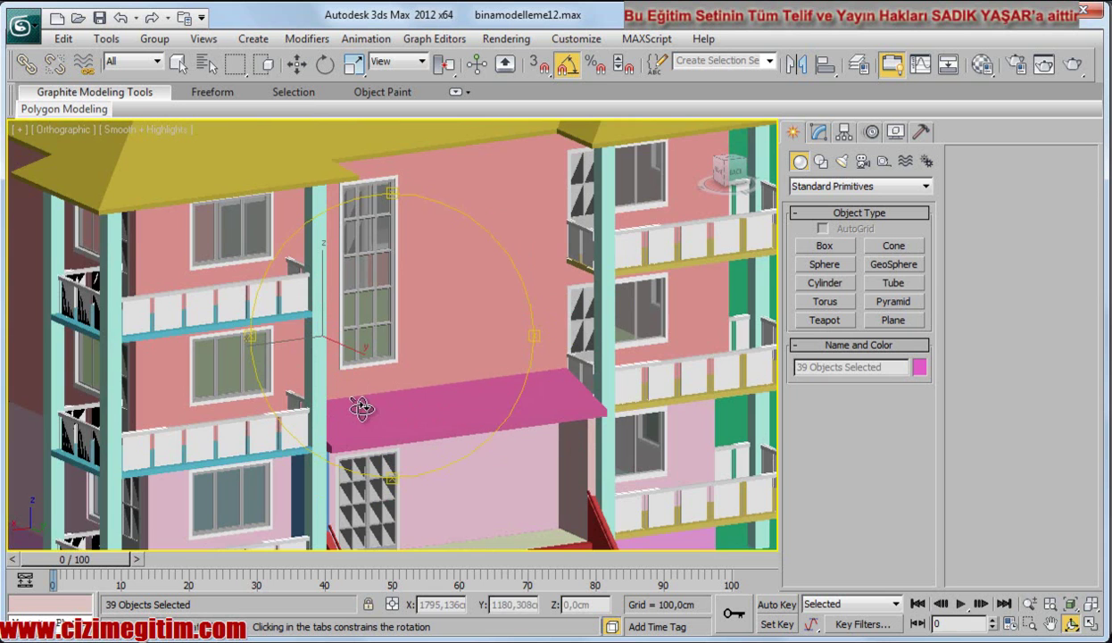
Step: Zoom and pan in on the car body's corner wheel-arch opening
key(w)
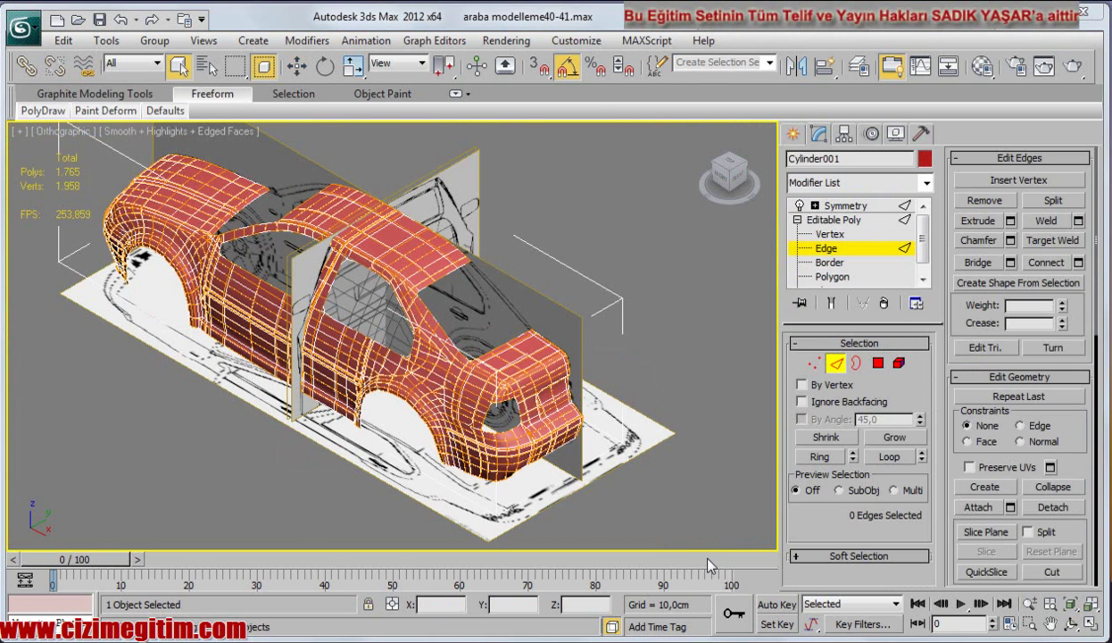
mouse_move(568, 366)
alt+middle_down()
mouse_move(529, 404)
mouse_move(544, 369)
alt+middle_up()
scroll(544, 370, up, 3)
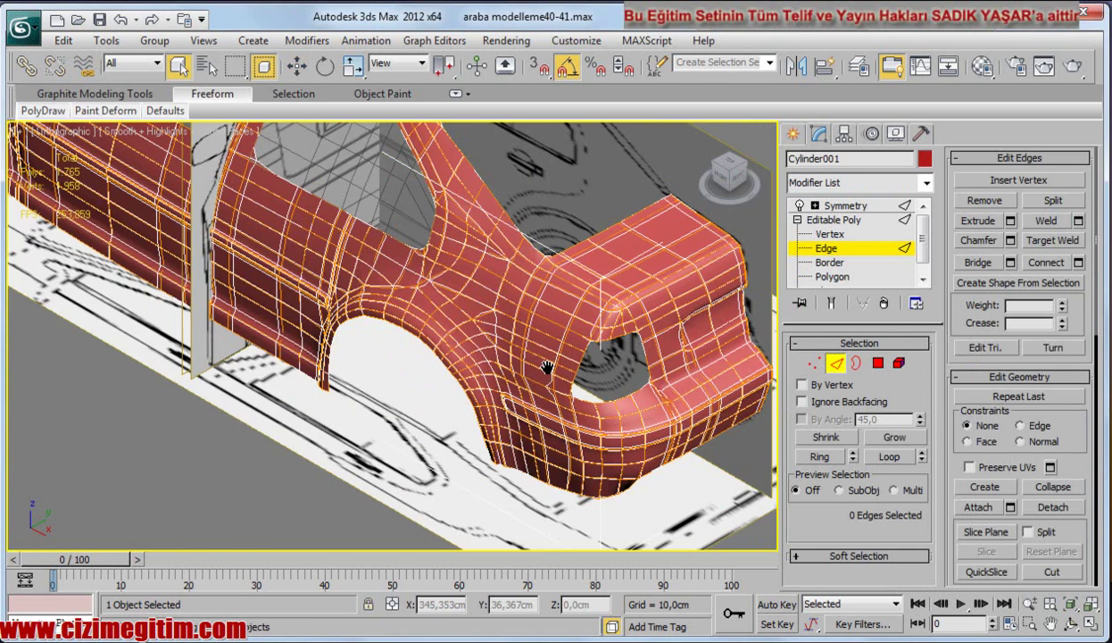
scroll(352, 411, up, 2)
scroll(378, 428, up, 3)
mouse_move(432, 366)
middle_down()
mouse_move(423, 319)
mouse_move(387, 323)
mouse_move(455, 357)
middle_up()
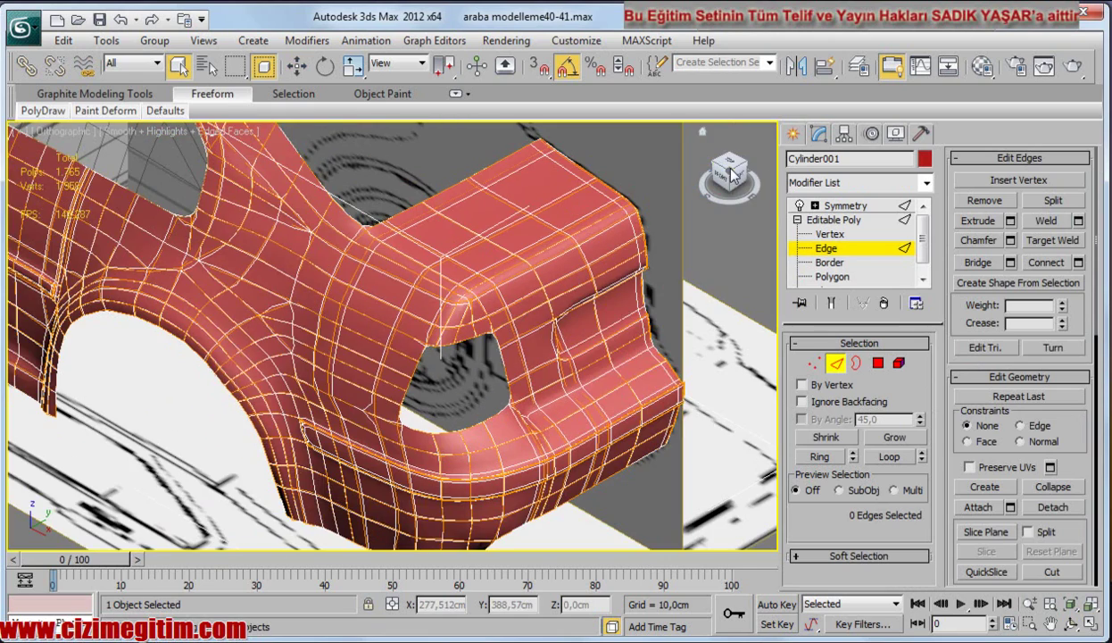
scroll(482, 419, up, 1)
scroll(482, 419, up, 2)
scroll(482, 419, up, 1)
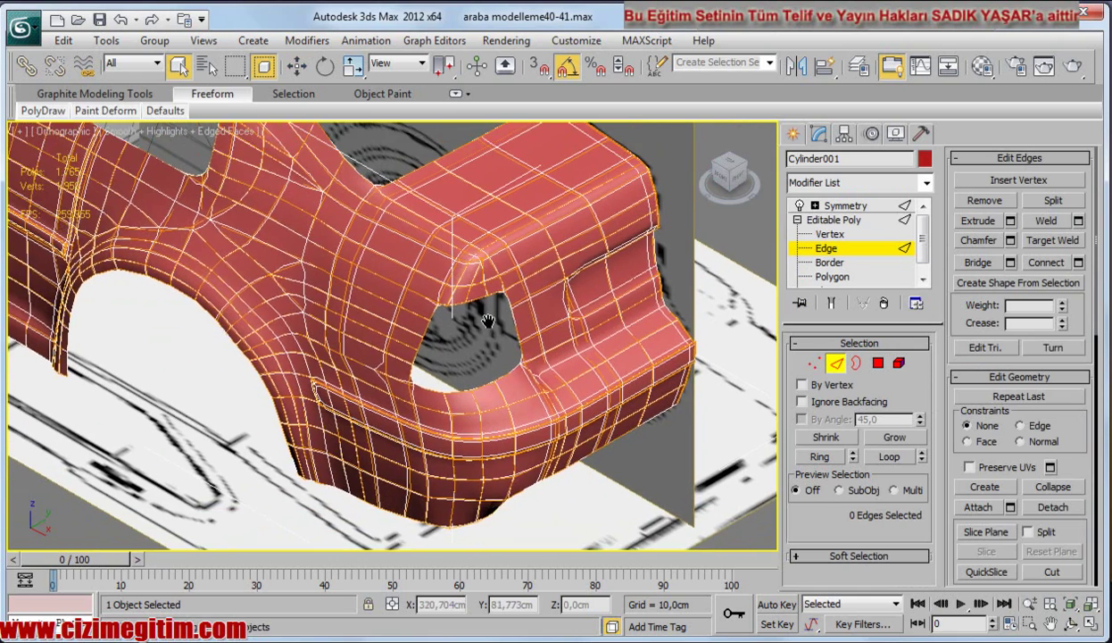
scroll(482, 419, up, 2)
mouse_move(482, 418)
middle_down()
mouse_move(332, 434)
mouse_move(341, 437)
mouse_move(296, 371)
middle_up()
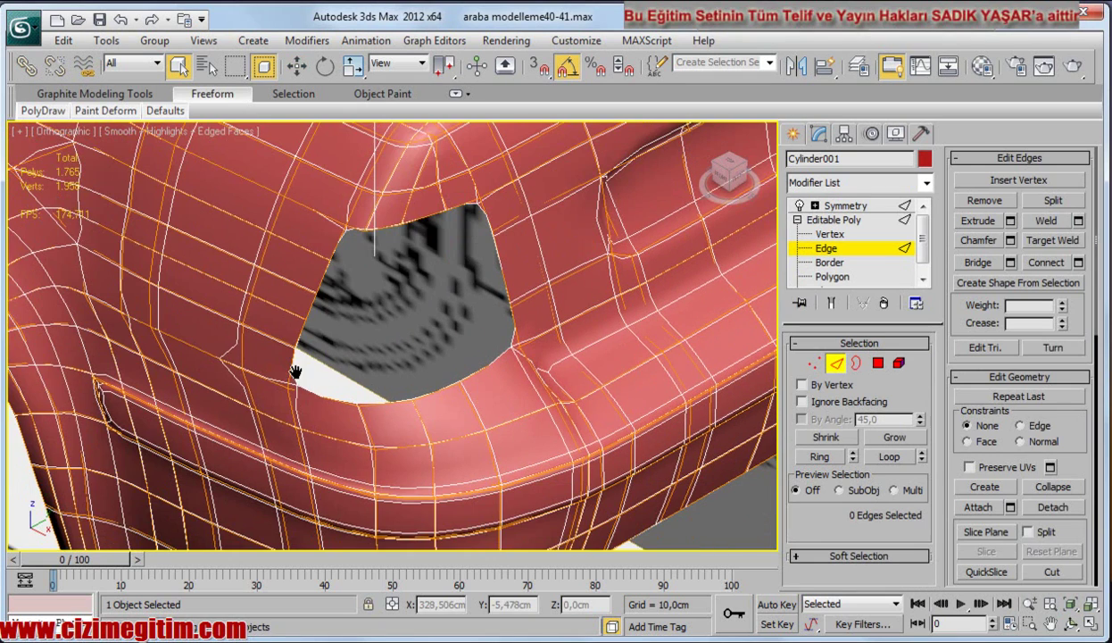
Step: Turn off NURMS Toggle and inspect the faceted mesh around the opening from several angles
right_click(430, 449)
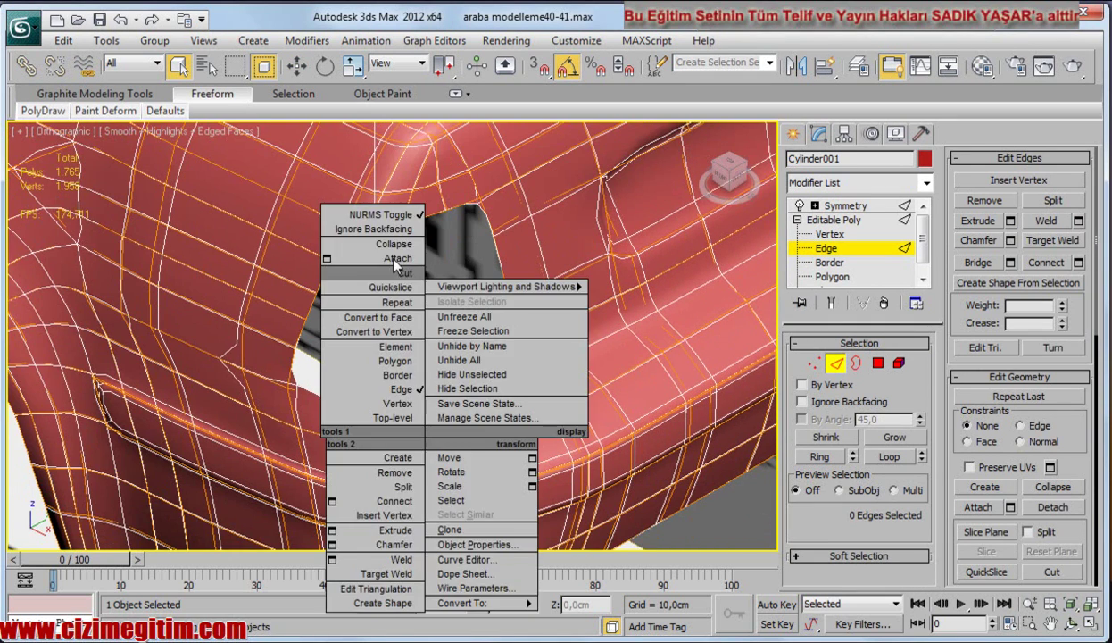
click(391, 107)
mouse_move(479, 393)
middle_down()
mouse_move(479, 355)
mouse_move(416, 372)
mouse_move(578, 376)
mouse_move(435, 390)
middle_up()
scroll(448, 383, up, 1)
scroll(458, 387, up, 1)
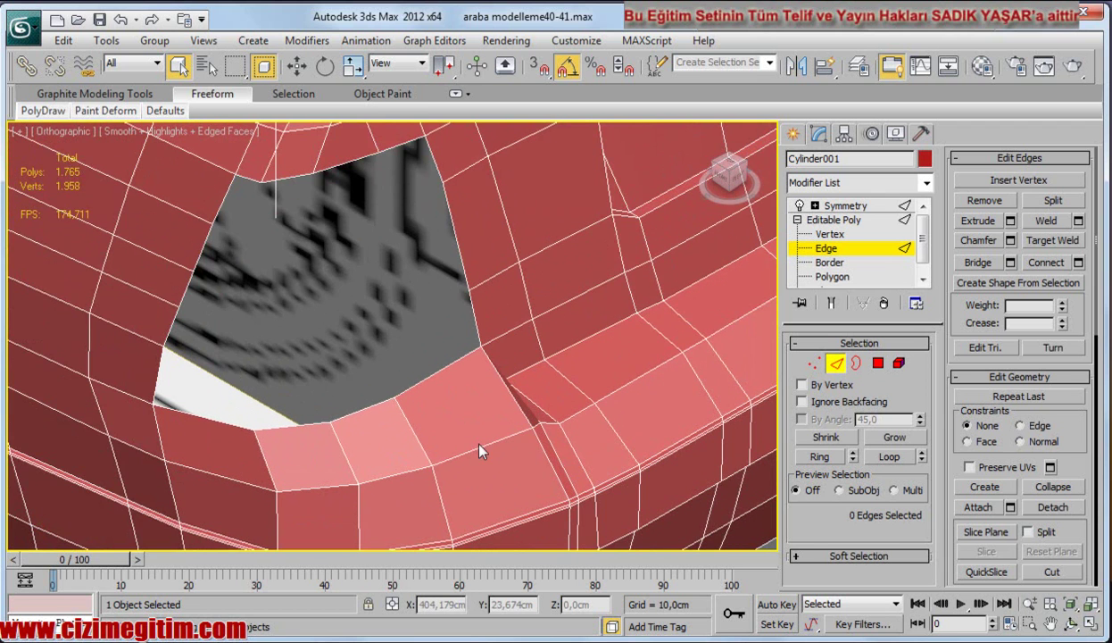
middle_drag(491, 412, 282, 424)
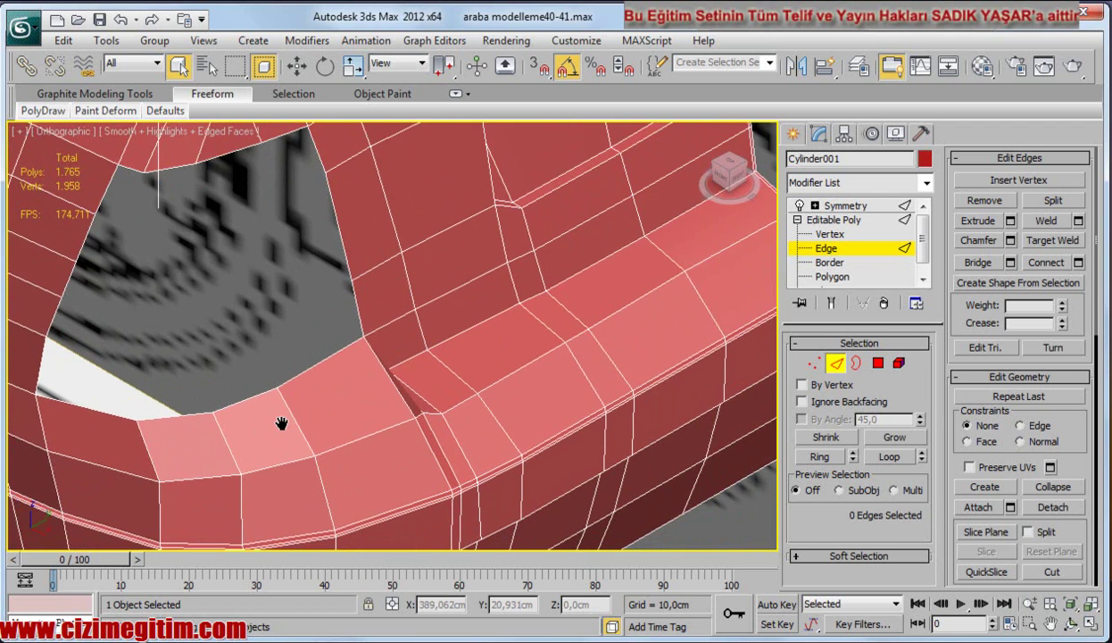
scroll(342, 410, down, 2)
mouse_move(373, 406)
alt+middle_down()
mouse_move(422, 446)
mouse_move(163, 403)
alt+middle_up()
mouse_move(104, 378)
alt+middle_down()
mouse_move(372, 401)
mouse_move(424, 380)
alt+middle_up()
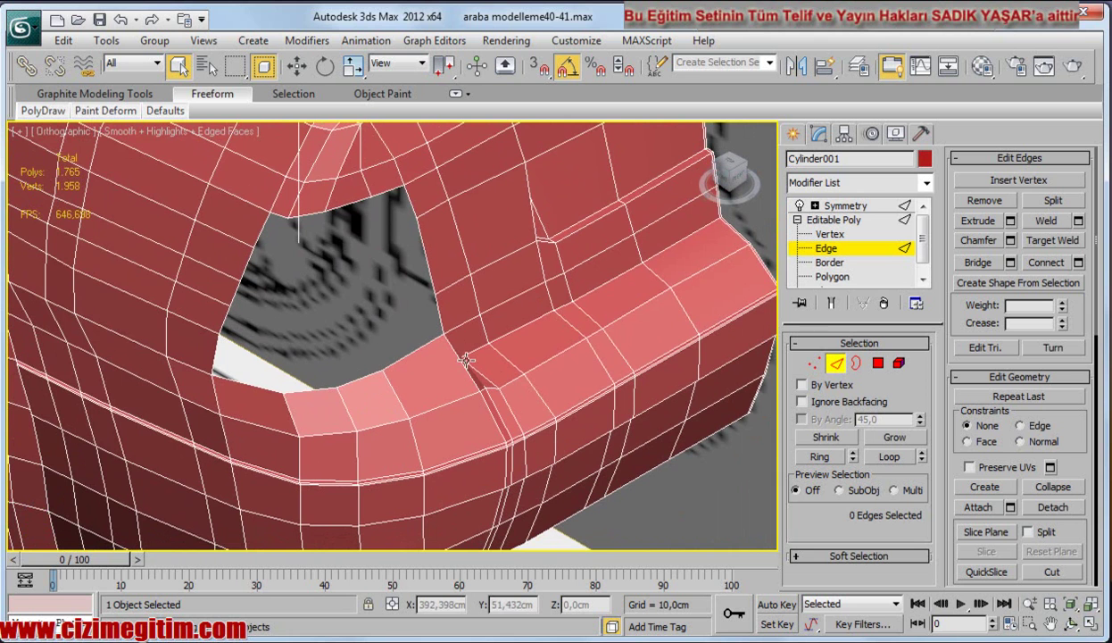
scroll(384, 390, up, 2)
scroll(385, 393, up, 3)
mouse_move(385, 398)
middle_down()
mouse_move(410, 357)
mouse_move(384, 446)
mouse_move(397, 464)
middle_up()
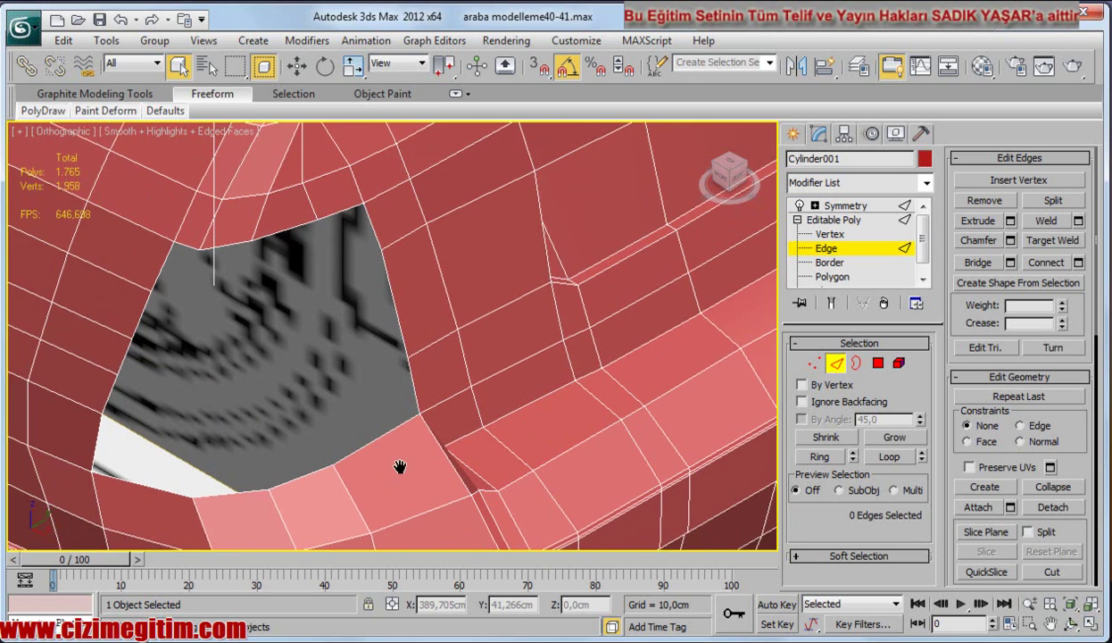
Step: Select a border edge on the body panel and Connect it to add a new edge loop
click(376, 478)
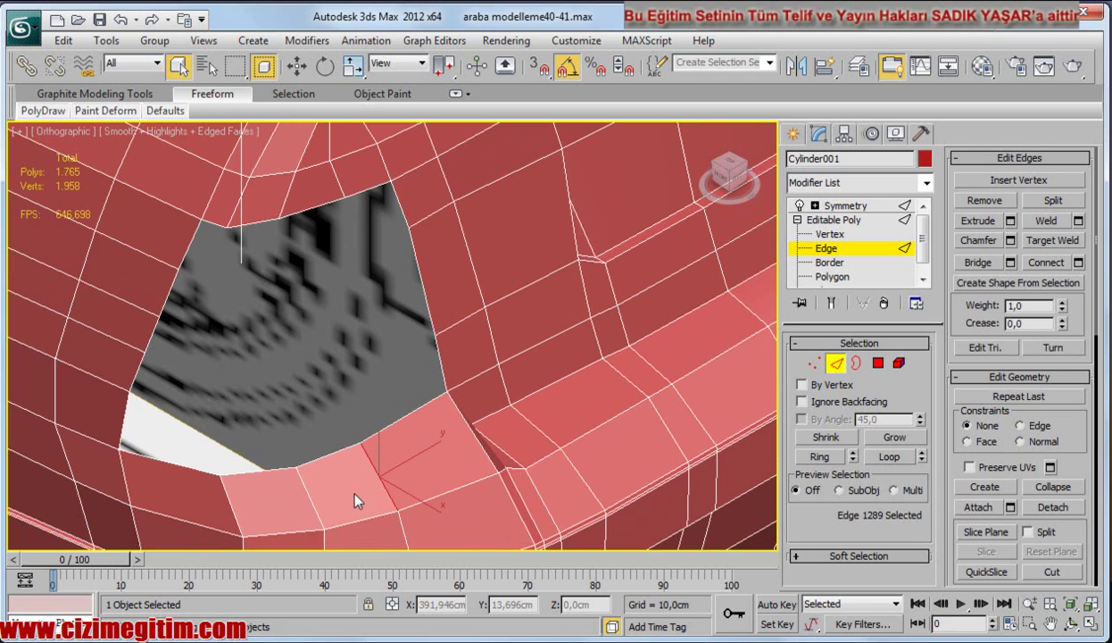
scroll(306, 503, down, 3)
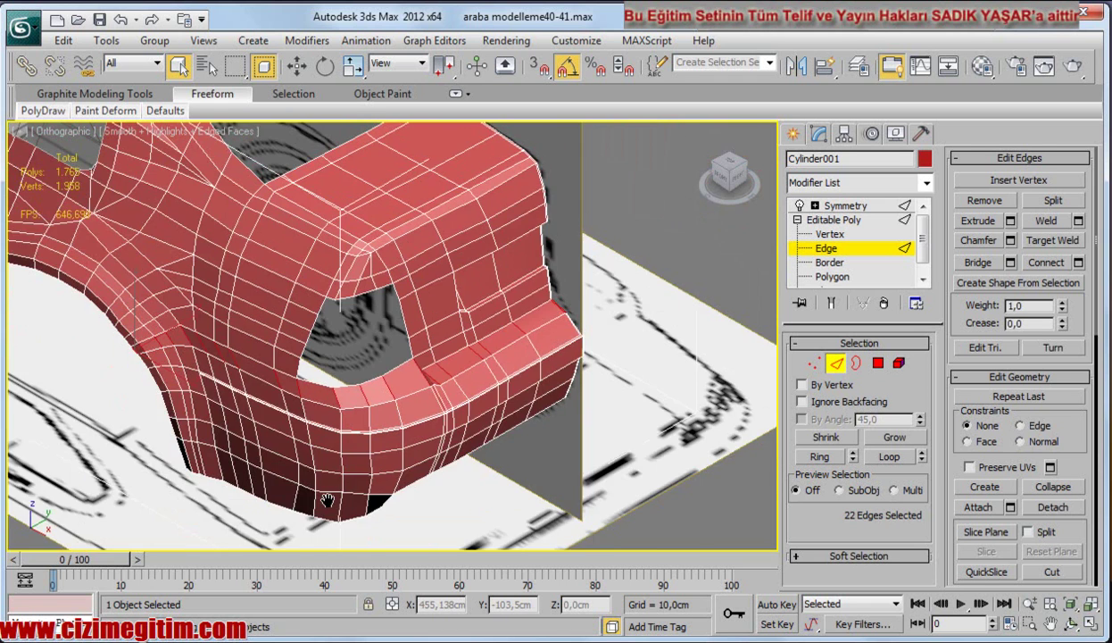
scroll(292, 506, up, 3)
mouse_move(291, 504)
middle_down()
mouse_move(278, 494)
mouse_move(505, 384)
middle_up()
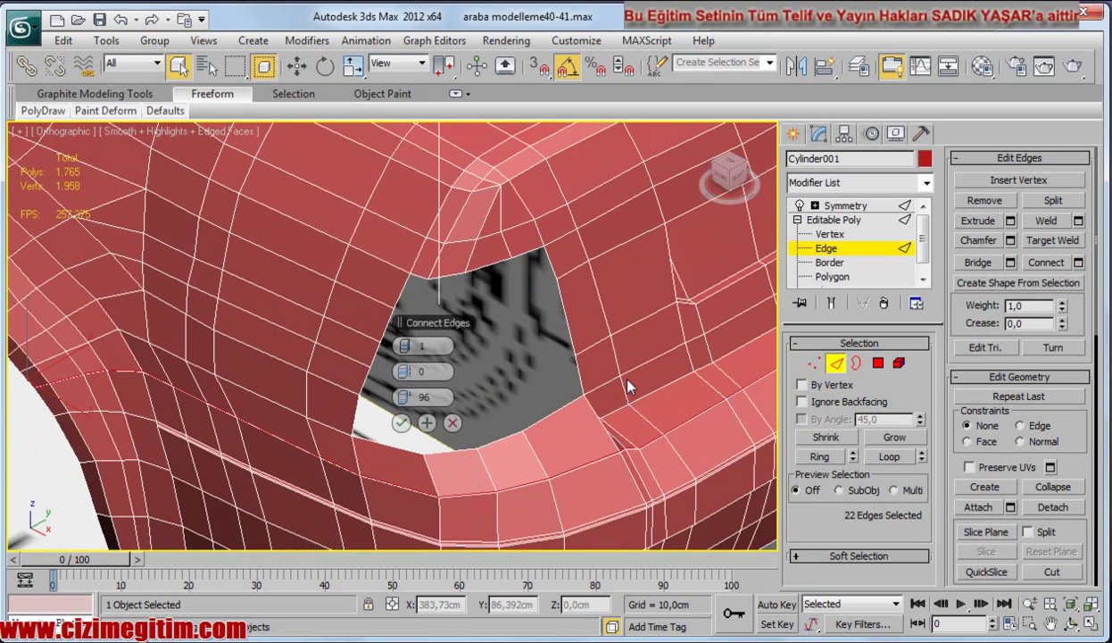
mouse_move(429, 345)
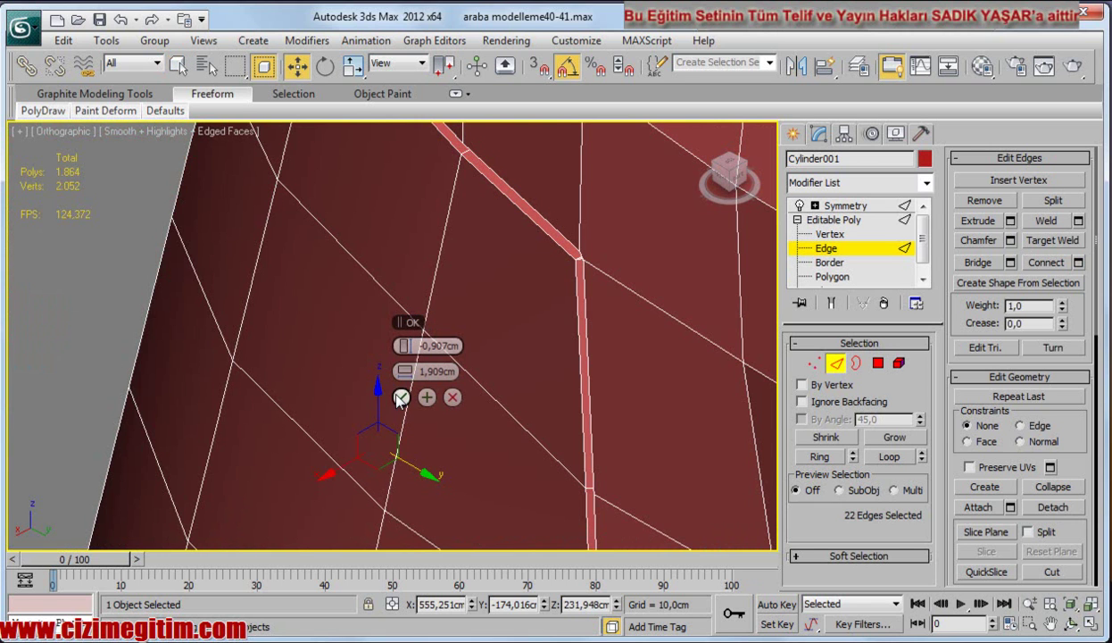
click(401, 396)
Step: Frame the whole car and switch NURMS smoothing back on
alt+middle_drag(419, 398, 422, 367)
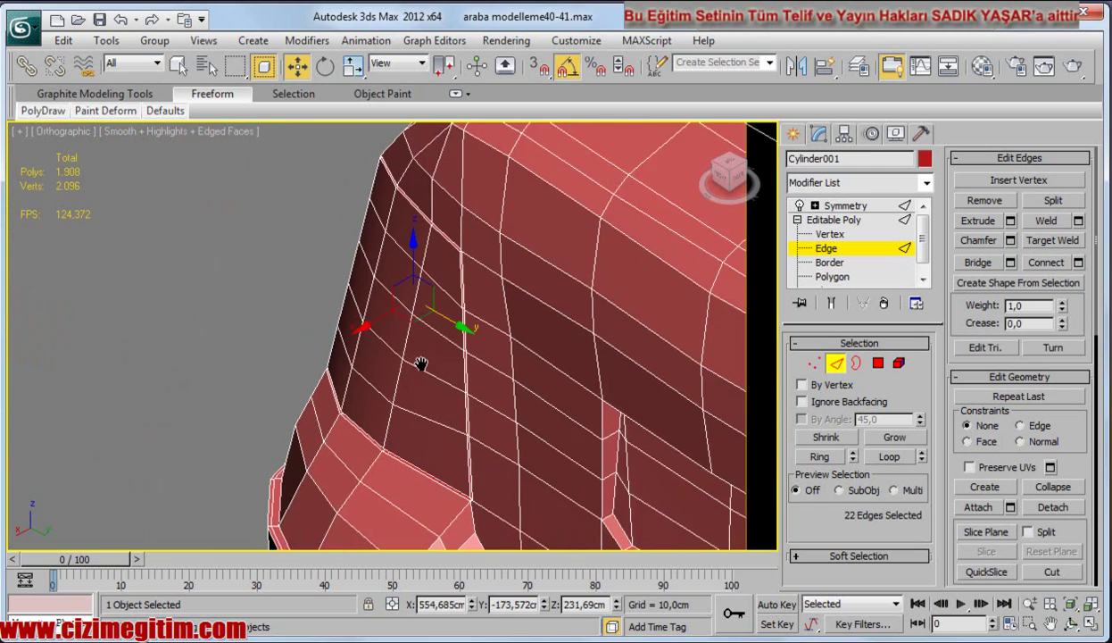
click(713, 172)
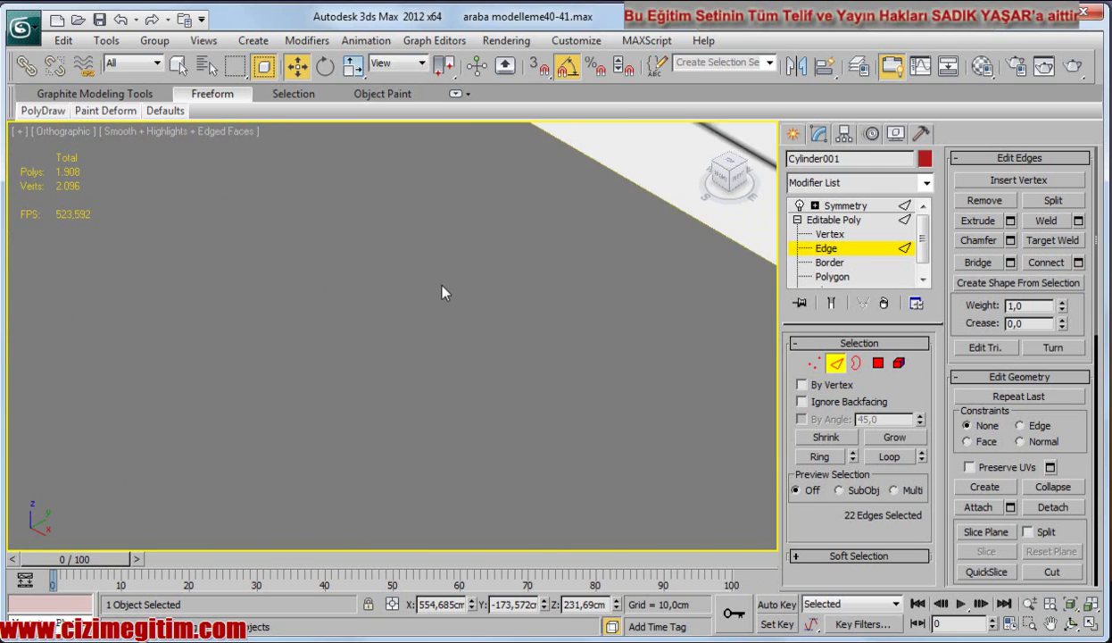
scroll(357, 330, up, 3)
scroll(393, 340, up, 3)
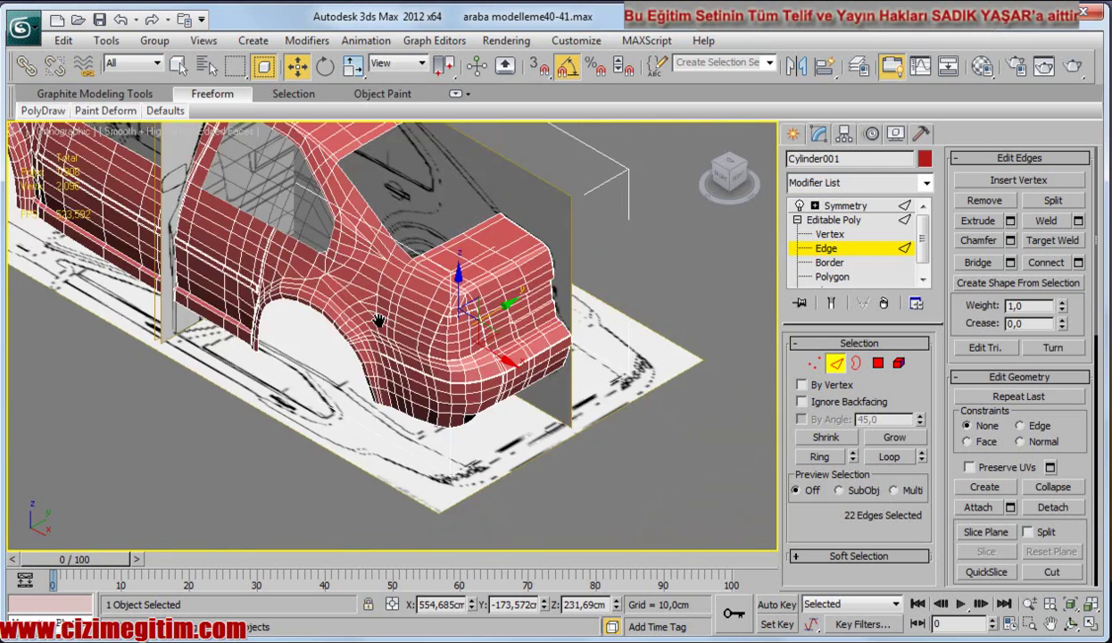
scroll(422, 348, up, 3)
scroll(426, 362, up, 2)
right_click(426, 361)
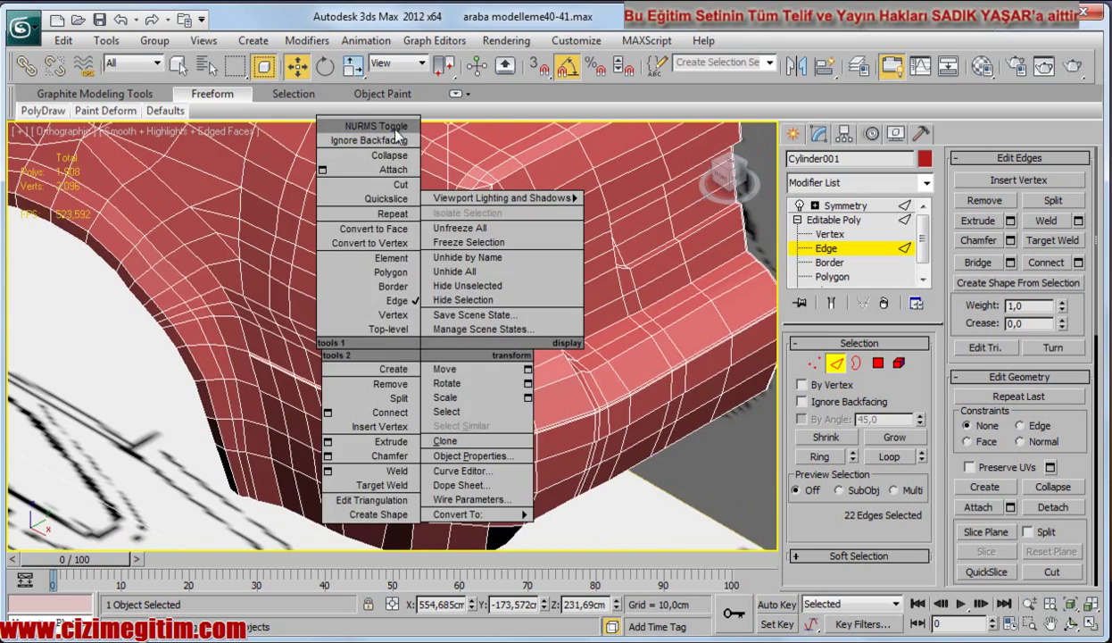
click(393, 125)
scroll(409, 314, up, 2)
scroll(419, 357, up, 2)
scroll(423, 372, up, 1)
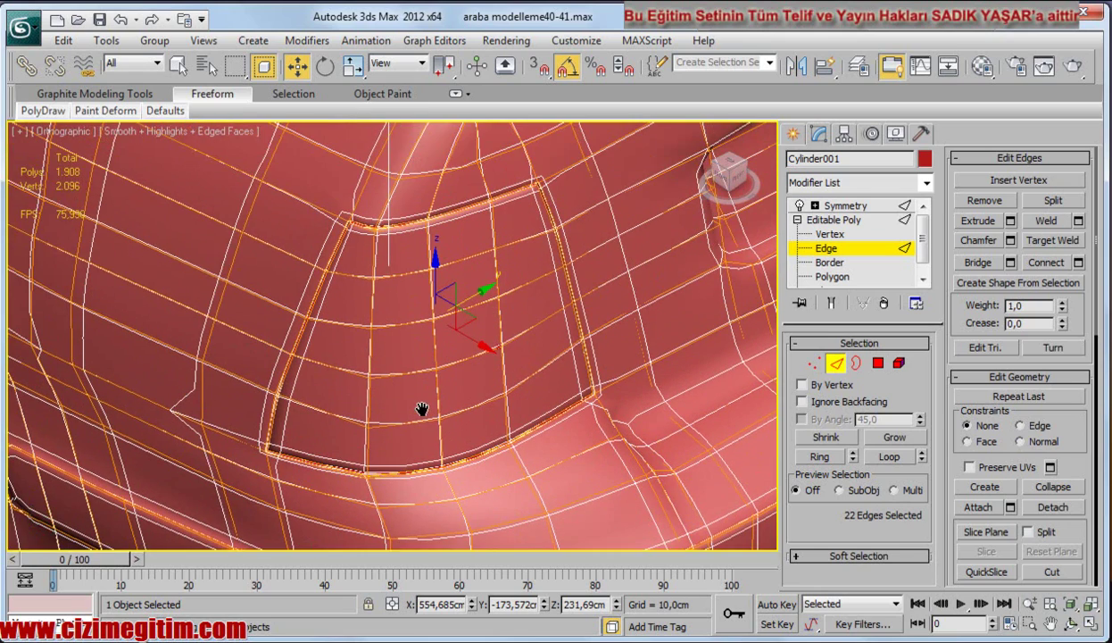
Step: Select Symmetry in the stack, hide edged faces with F4, and centre the recessed panel
click(868, 209)
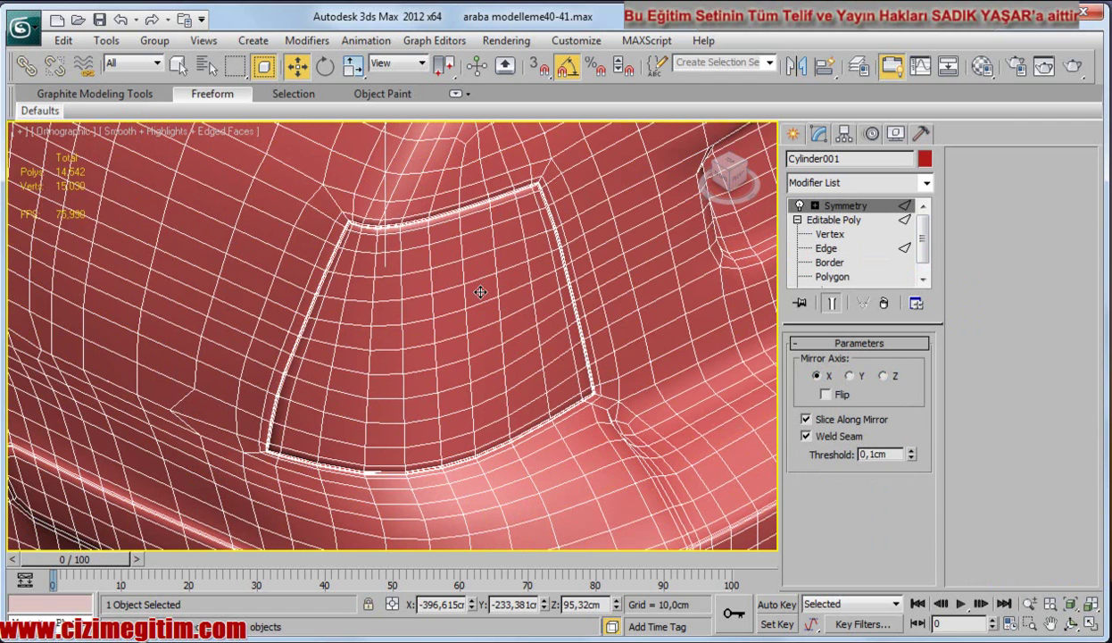
key(F4)
mouse_move(445, 315)
alt+middle_down()
mouse_move(471, 305)
mouse_move(478, 341)
mouse_move(479, 305)
mouse_move(451, 300)
mouse_move(423, 364)
alt+middle_up()
scroll(423, 364, up, 2)
scroll(416, 357, up, 3)
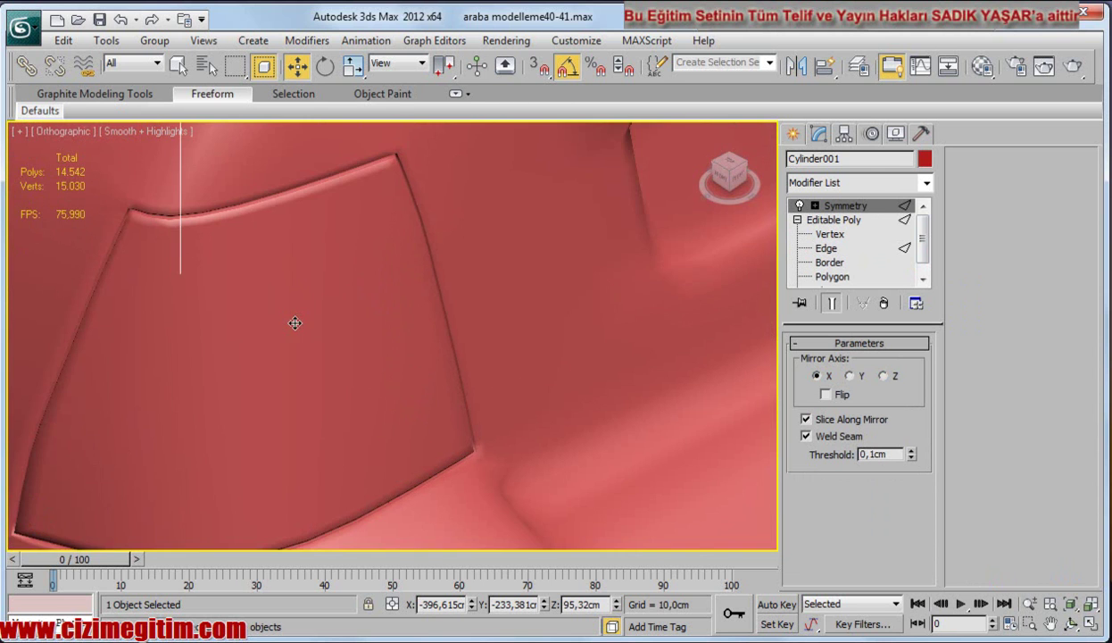
alt+middle_drag(294, 323, 315, 245)
alt+middle_drag(248, 372, 256, 417)
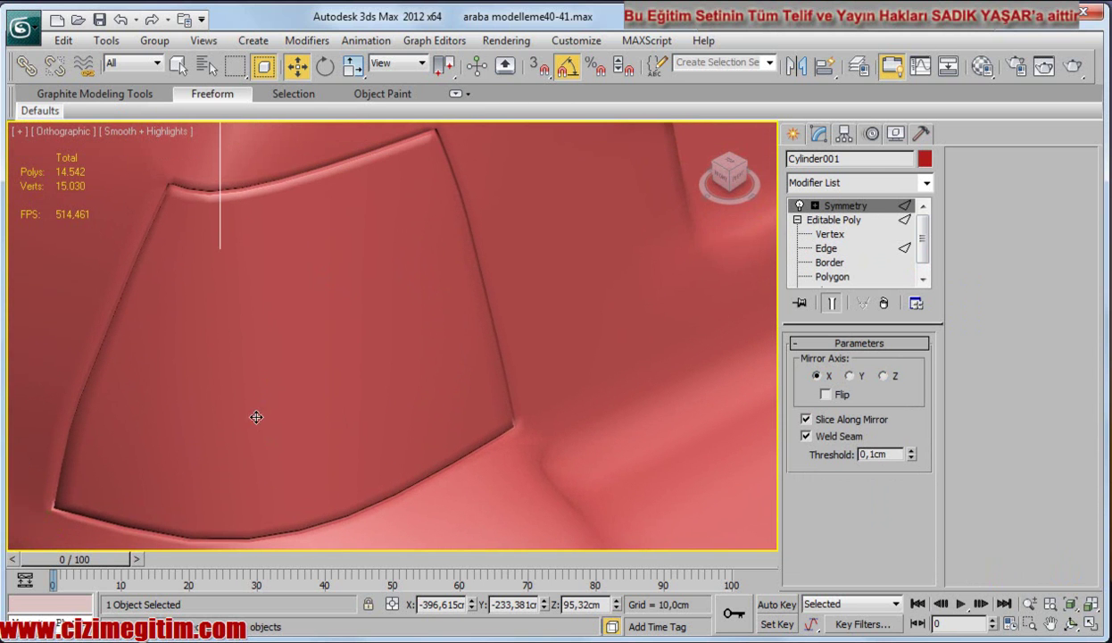
Step: At Polygon level, turn NURMS smoothing off and show edged faces with F4
click(845, 278)
mouse_move(410, 340)
alt+middle_down()
mouse_move(363, 321)
mouse_move(362, 330)
alt+middle_up()
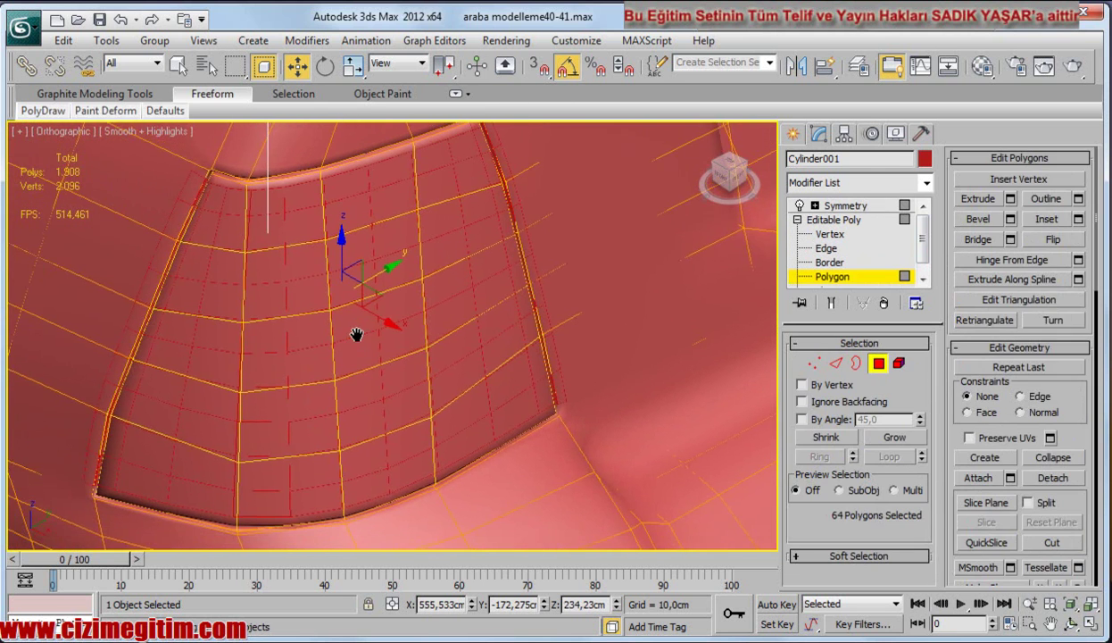
right_click(381, 453)
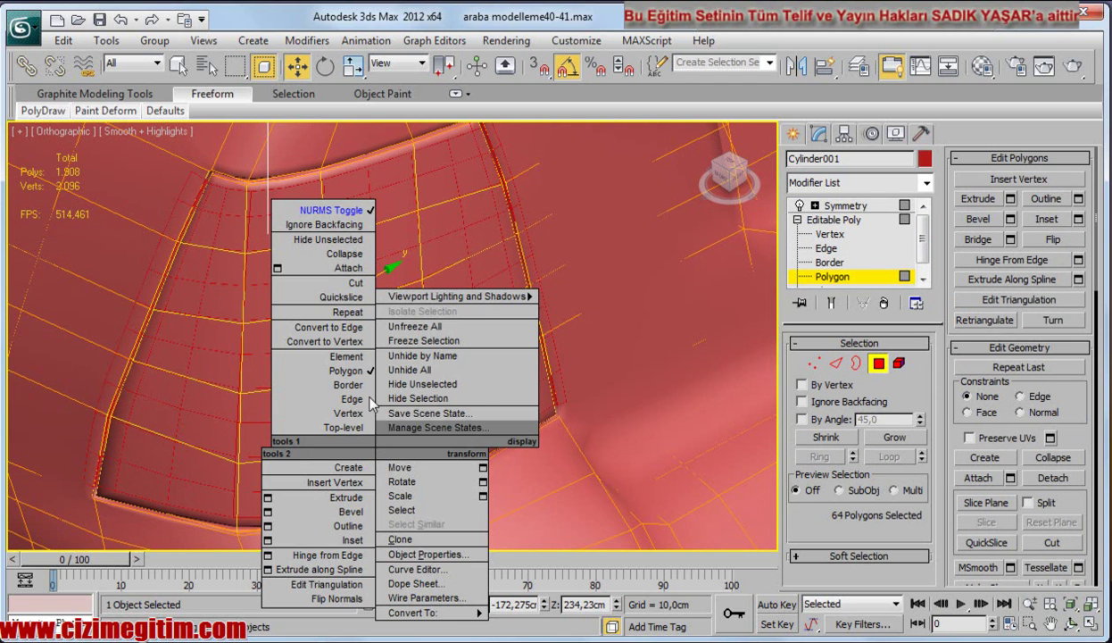
click(347, 205)
mouse_move(337, 241)
alt+middle_down()
mouse_move(362, 319)
mouse_move(346, 353)
alt+middle_up()
key(F4)
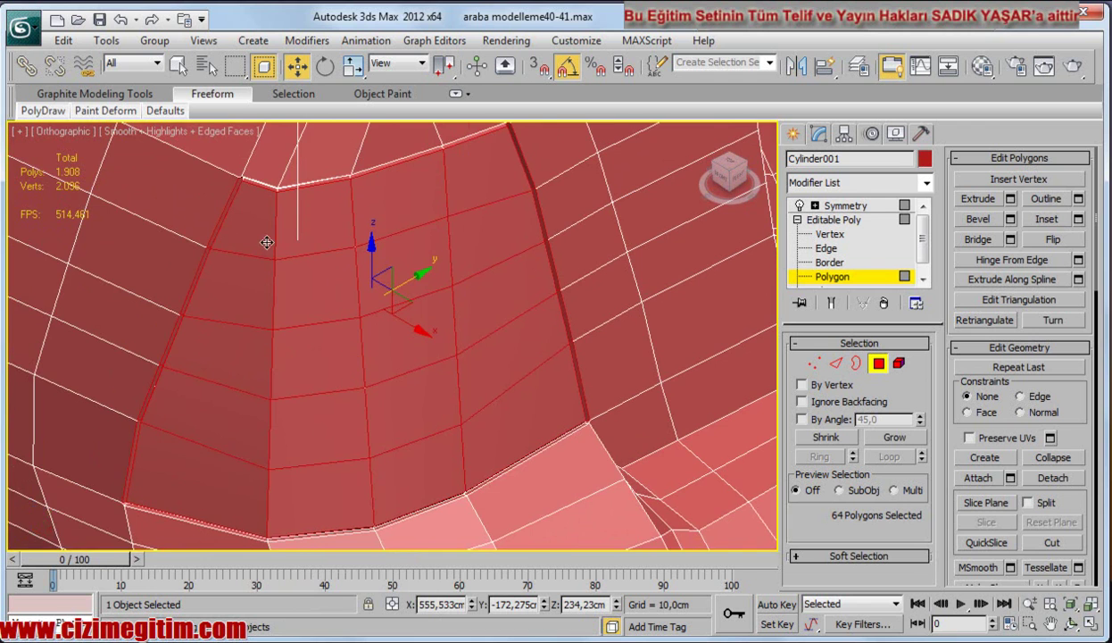
Step: Pan over the panel polygons and scroll down to the Polygon: Material IDs rollout
middle_drag(260, 235, 259, 300)
middle_drag(232, 394, 230, 392)
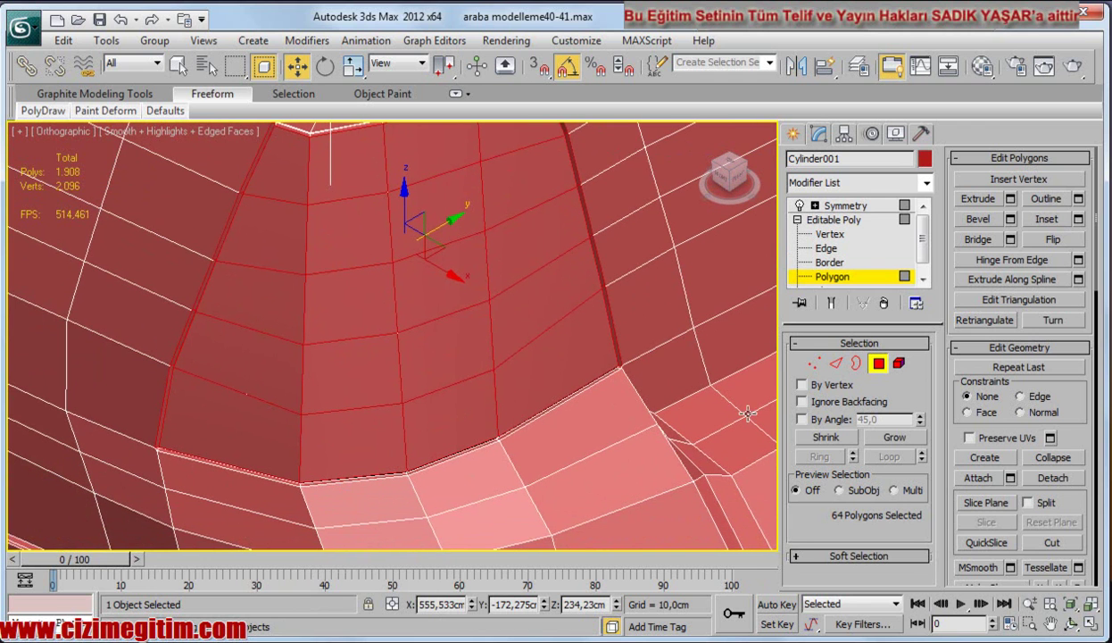
scroll(1066, 519, down, 5)
scroll(1076, 516, down, 5)
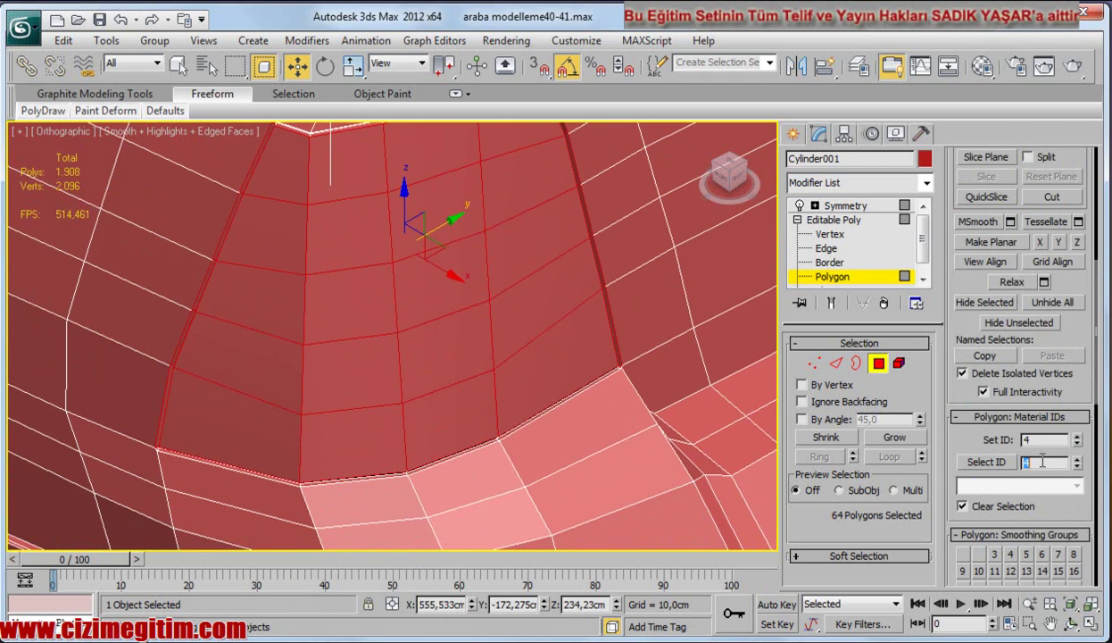
scroll(268, 372, down, 1)
scroll(285, 321, down, 2)
scroll(306, 278, down, 1)
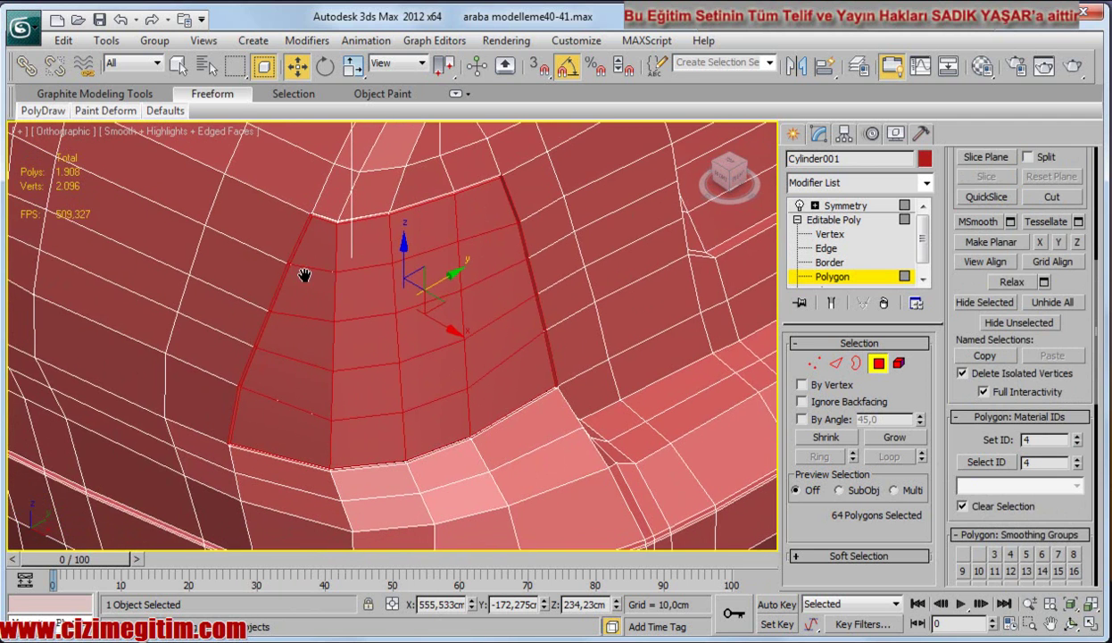
scroll(463, 376, down, 1)
middle_drag(463, 376, 471, 393)
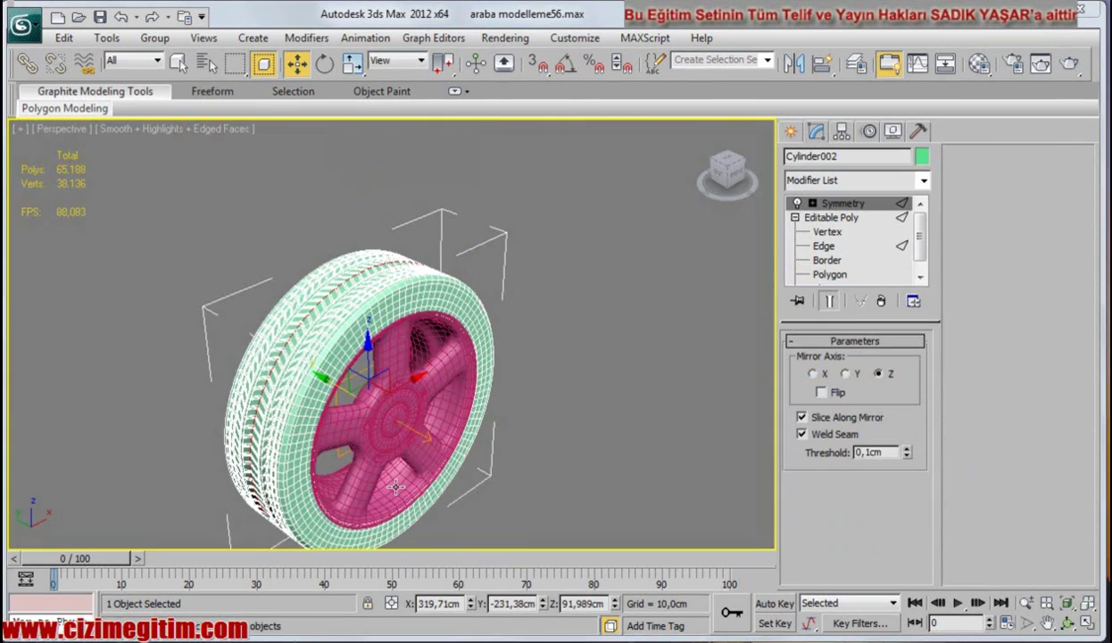
Step: Zoom in on the wheel and, at Edge level, select the tire's 100-edge loop
scroll(379, 352, up, 6)
mouse_move(379, 352)
middle_down()
mouse_move(372, 440)
mouse_move(265, 403)
middle_up()
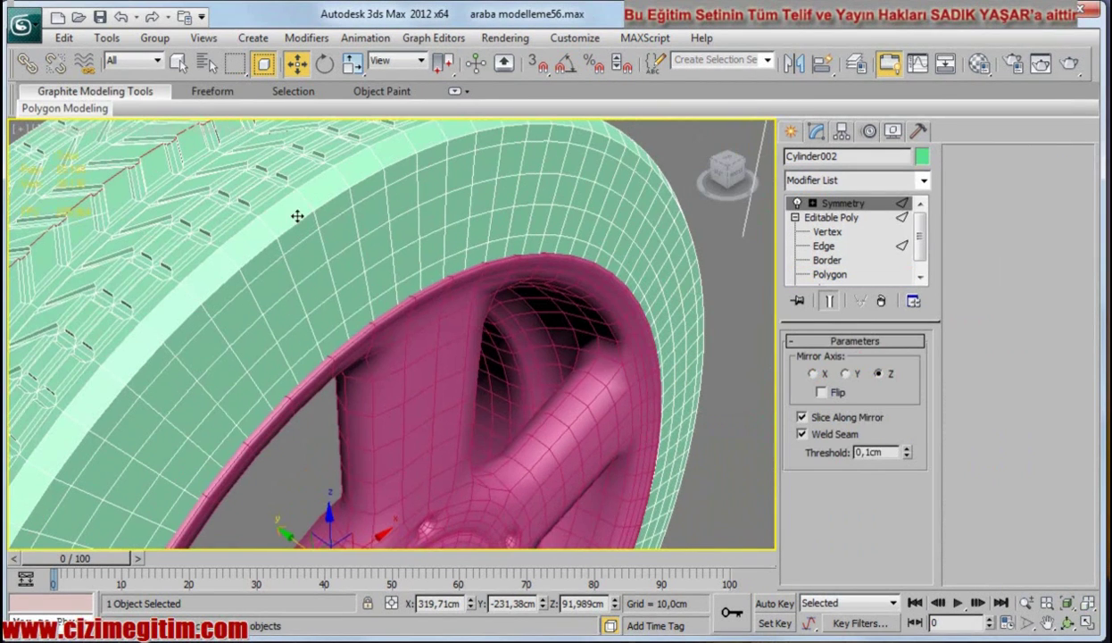
middle_drag(350, 297, 349, 306)
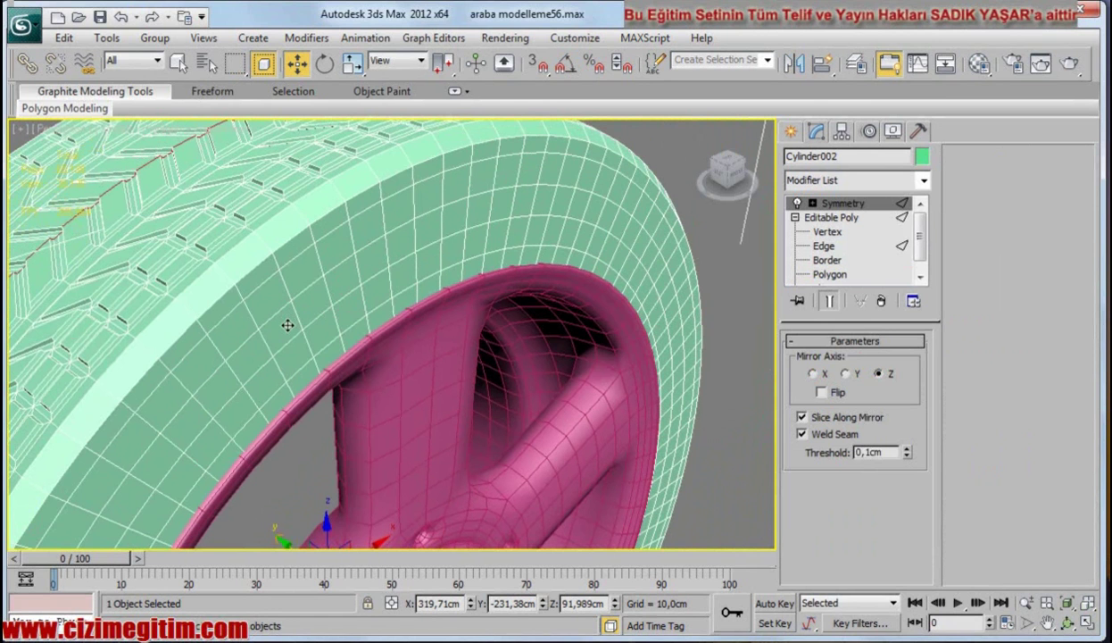
click(823, 245)
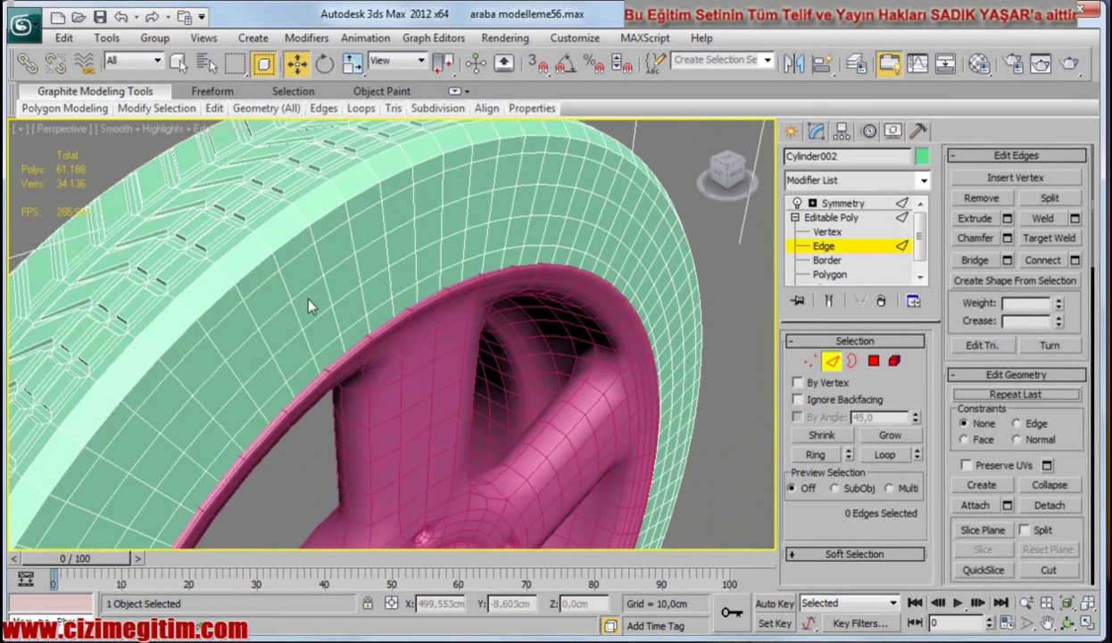
click(305, 293)
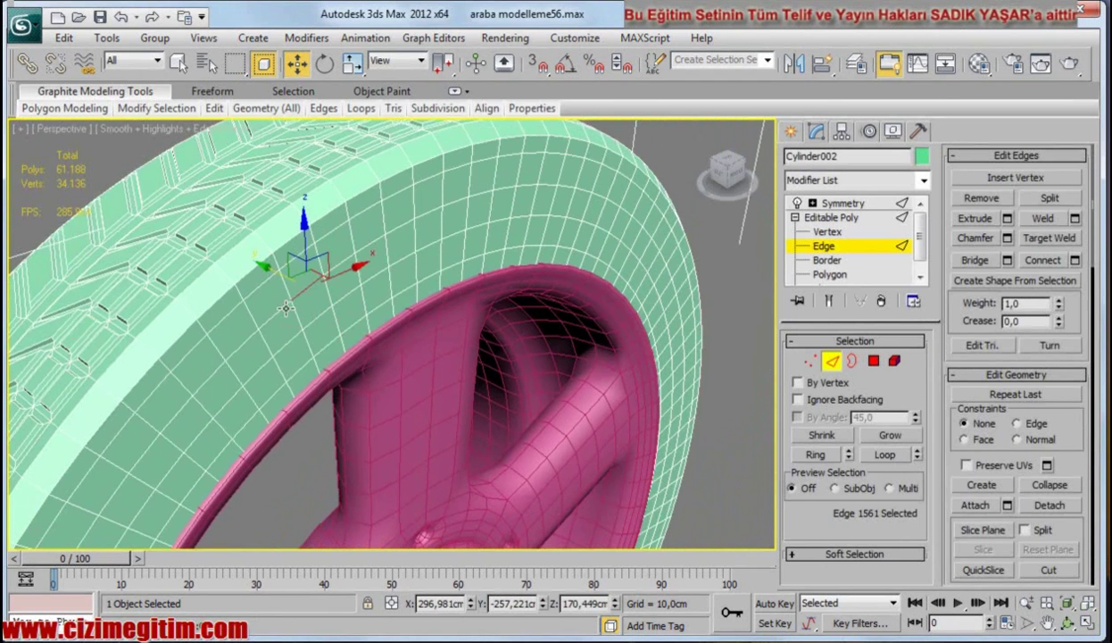
double_click(286, 308)
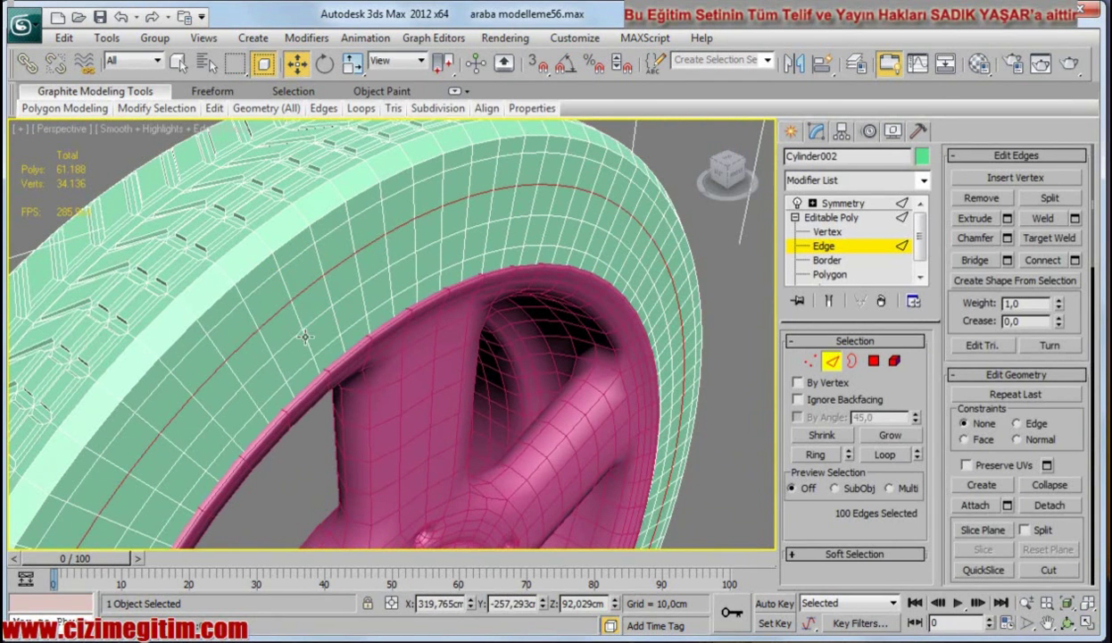
Step: Nudge the tire edge loop slightly along Y, then orbit and pick a single tire edge
key(z)
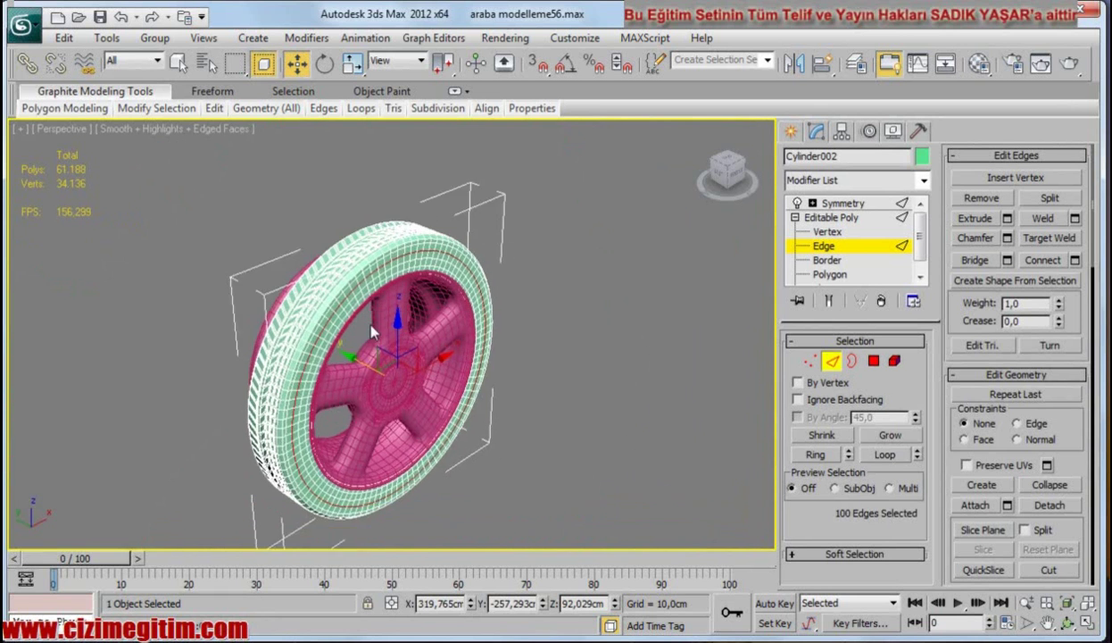
scroll(354, 378, up, 3)
middle_drag(354, 379, 280, 325)
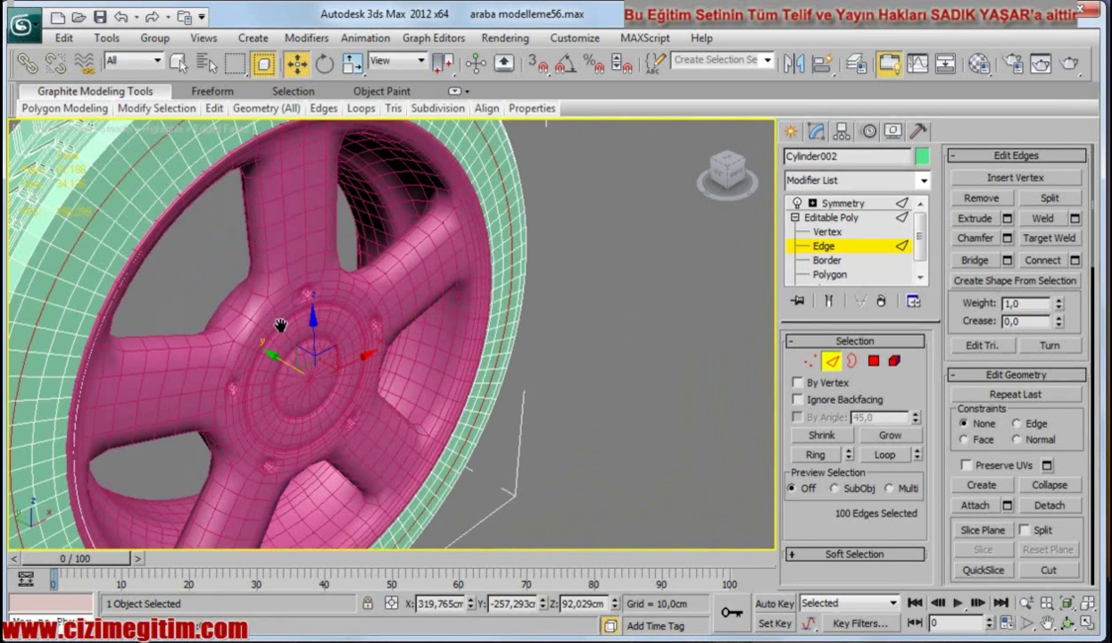
drag(270, 354, 276, 355)
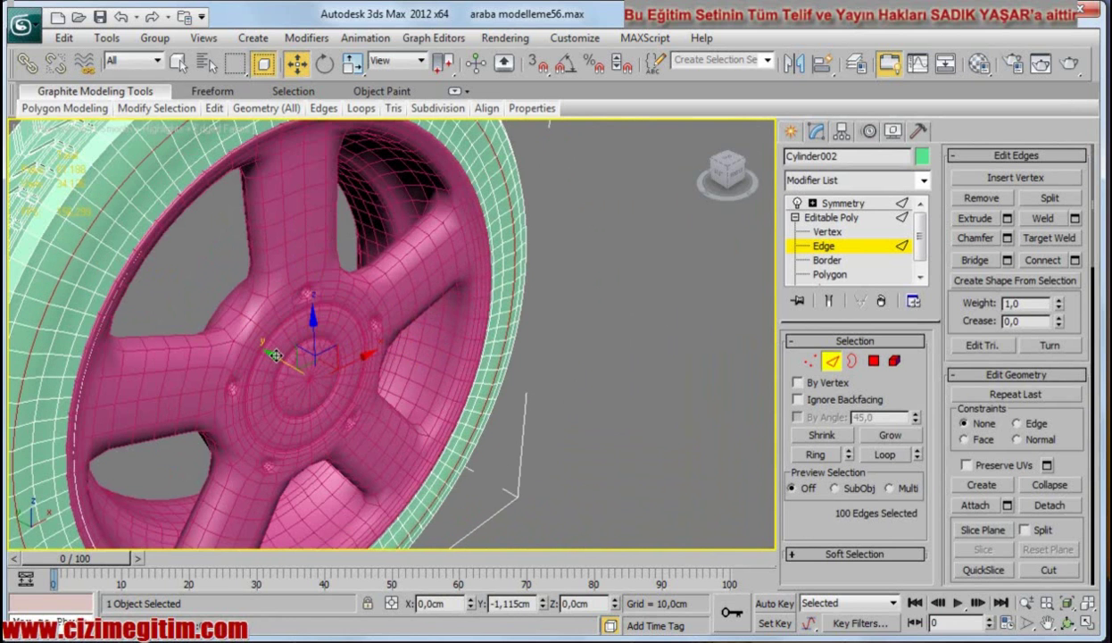
alt+middle_drag(276, 355, 169, 232)
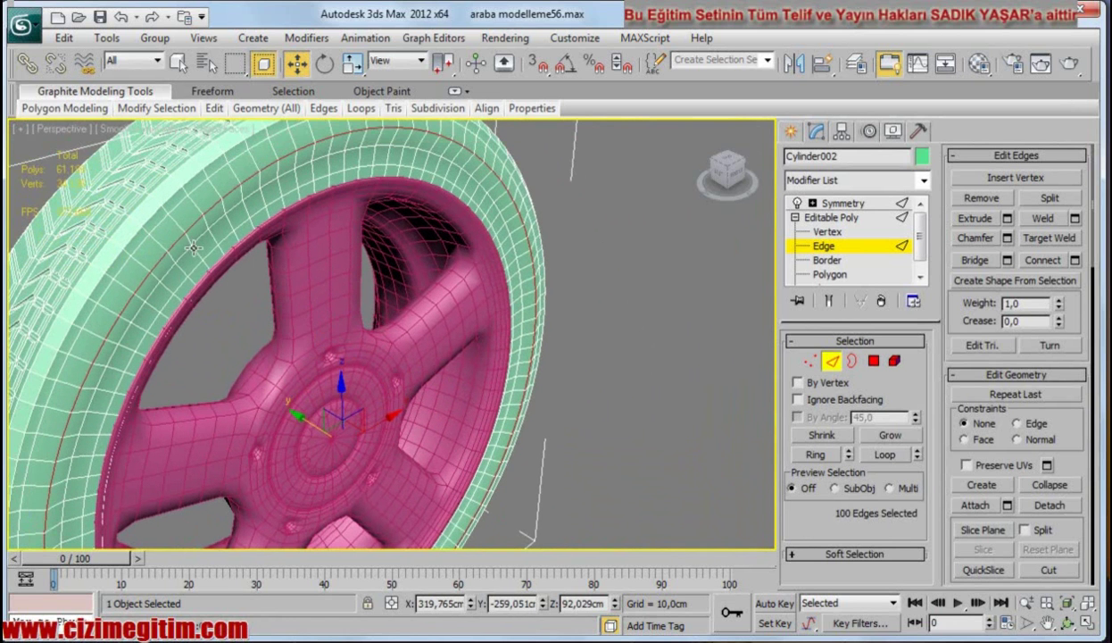
click(194, 245)
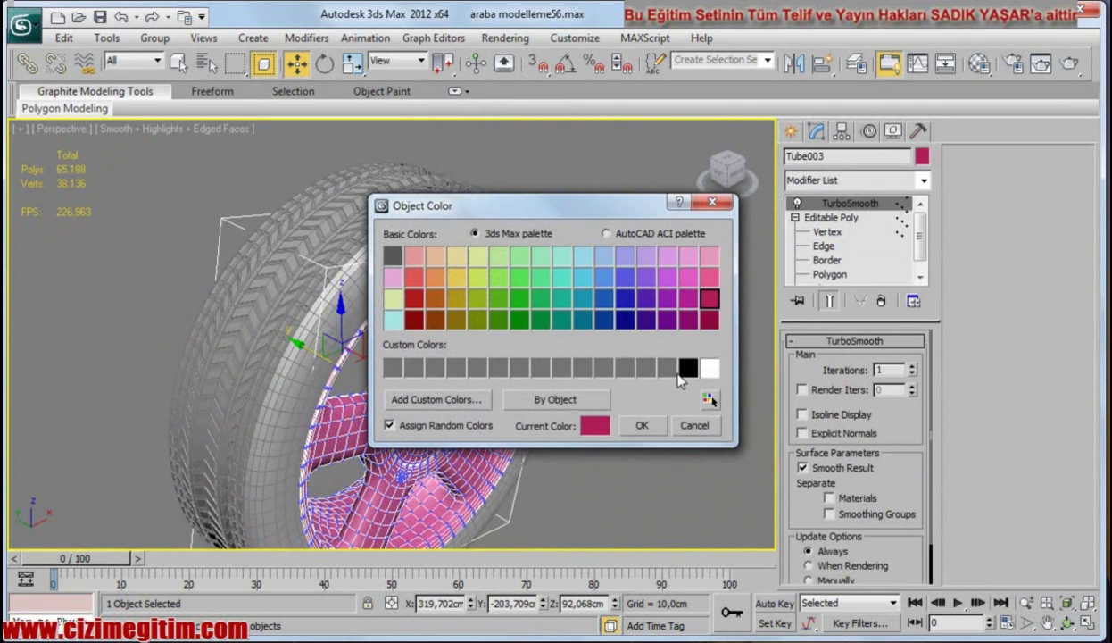
Step: Set the rim's object colour to light grey from the AutoCAD ACI palette
click(606, 233)
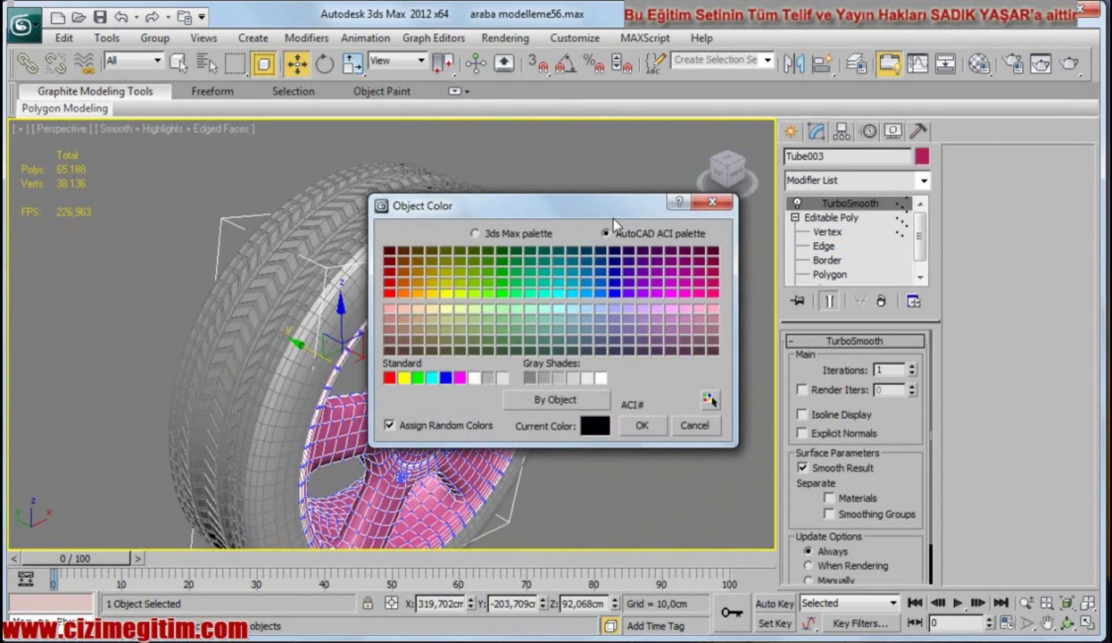
drag(612, 220, 661, 176)
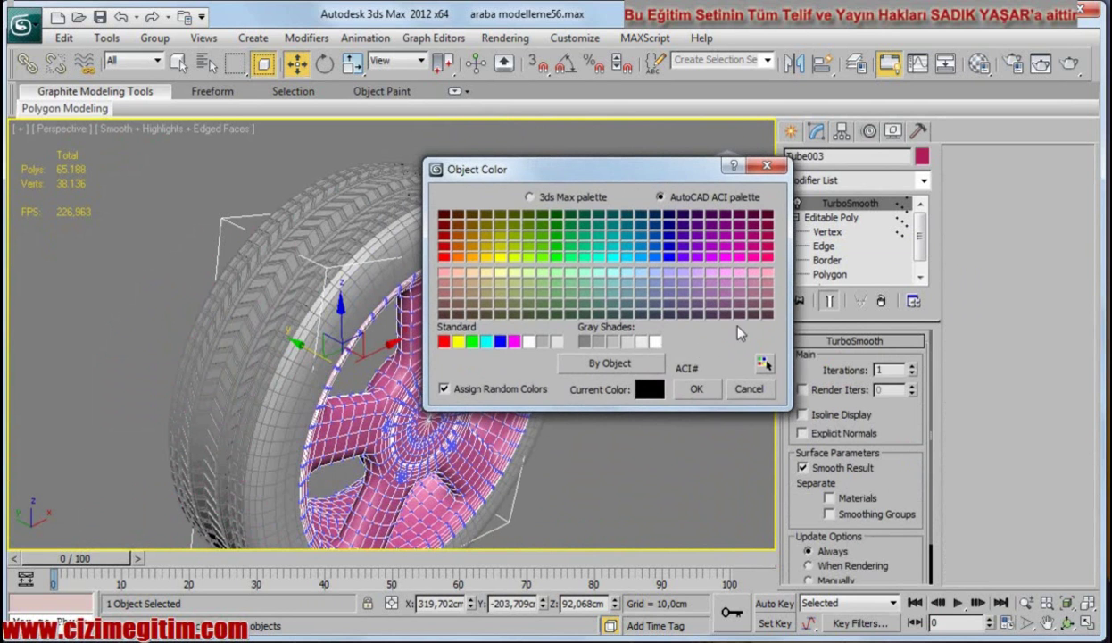
click(626, 341)
click(697, 396)
click(597, 381)
Step: Unhide all hidden car parts and zoom and orbit in on the rear wheel
scroll(579, 397, down, 5)
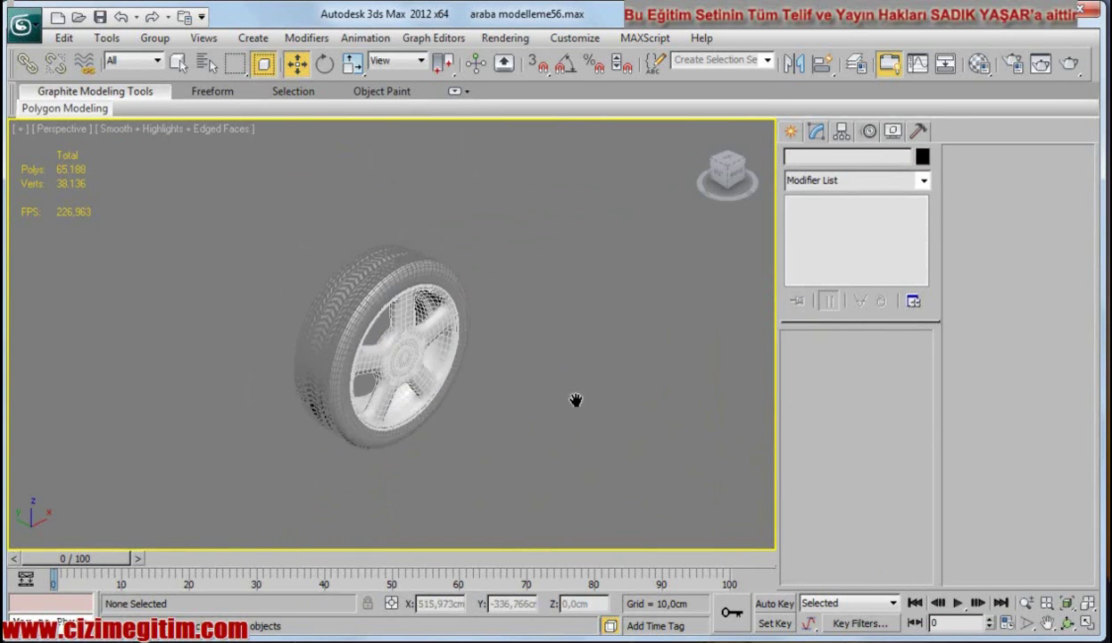
scroll(464, 364, up, 8)
scroll(465, 364, down, 2)
scroll(464, 364, down, 4)
right_click(484, 321)
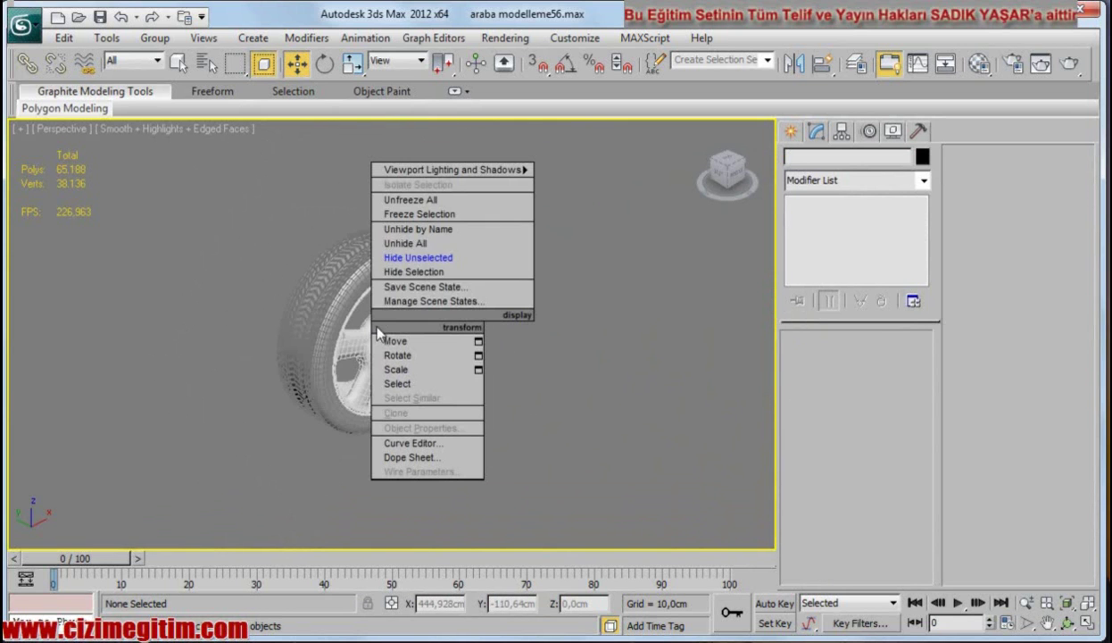
click(420, 253)
scroll(357, 357, up, 2)
scroll(339, 361, up, 2)
scroll(306, 371, up, 2)
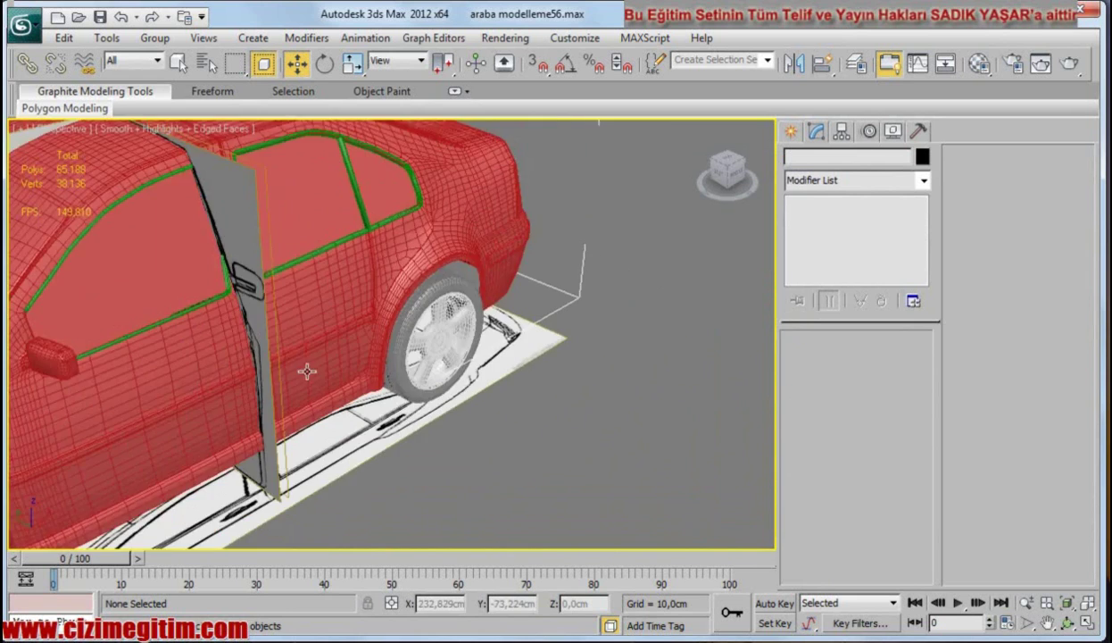
scroll(306, 371, up, 2)
mouse_move(306, 371)
alt+middle_down()
mouse_move(422, 416)
mouse_move(345, 359)
mouse_move(408, 367)
alt+middle_up()
scroll(416, 325, up, 5)
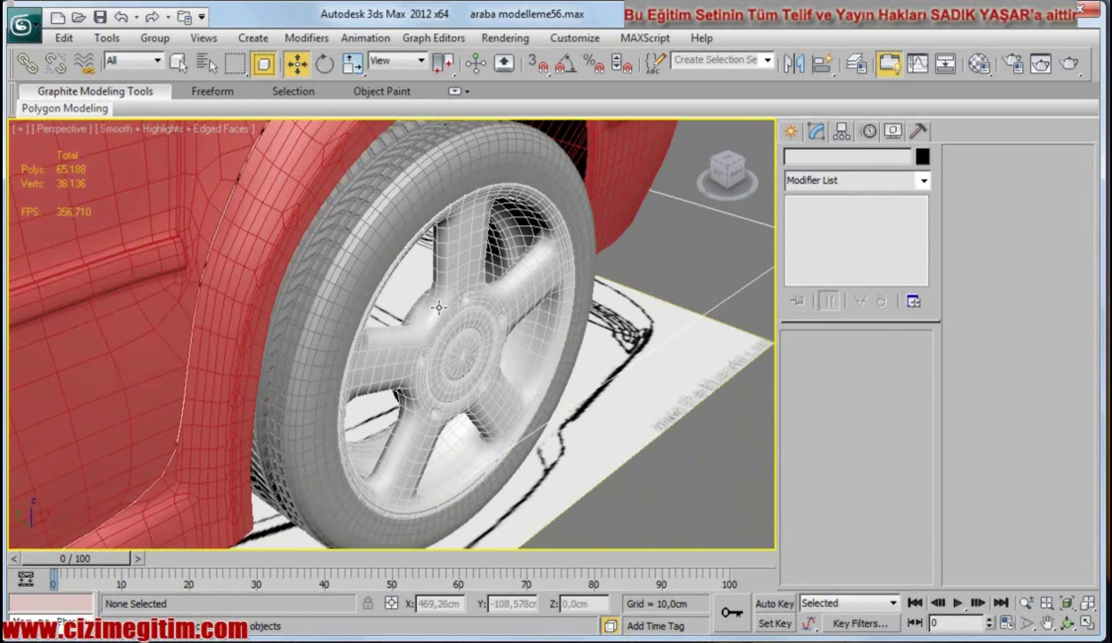
Step: Link the tire to the rim as its parent with Select and Link
click(27, 62)
click(445, 348)
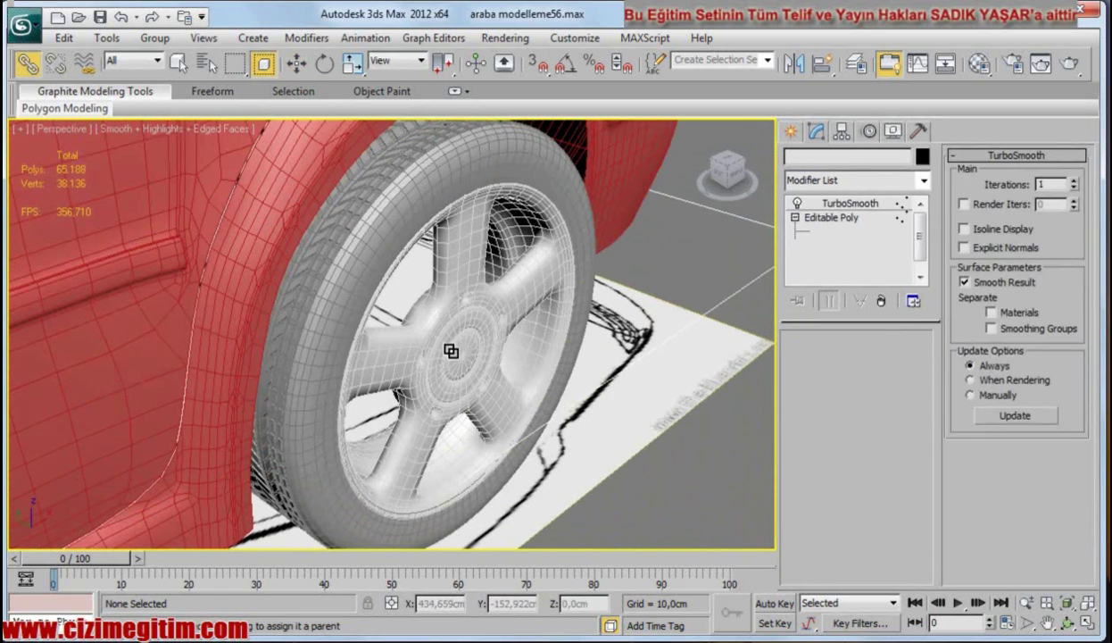
drag(360, 284, 425, 314)
scroll(425, 314, down, 3)
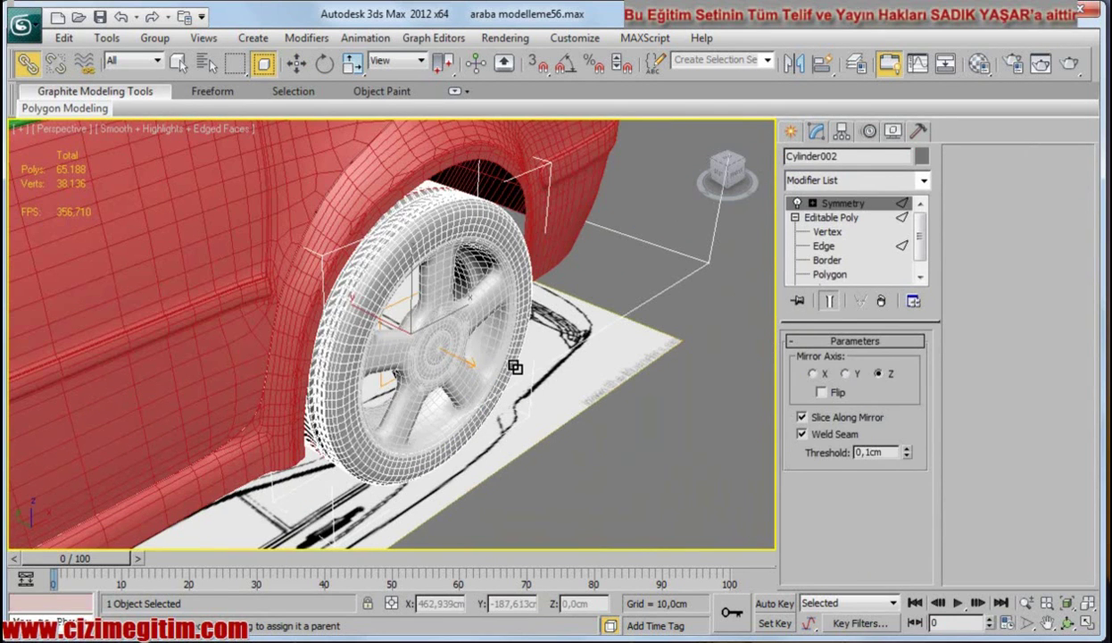
click(578, 465)
alt+middle_drag(579, 465, 441, 324)
click(442, 325)
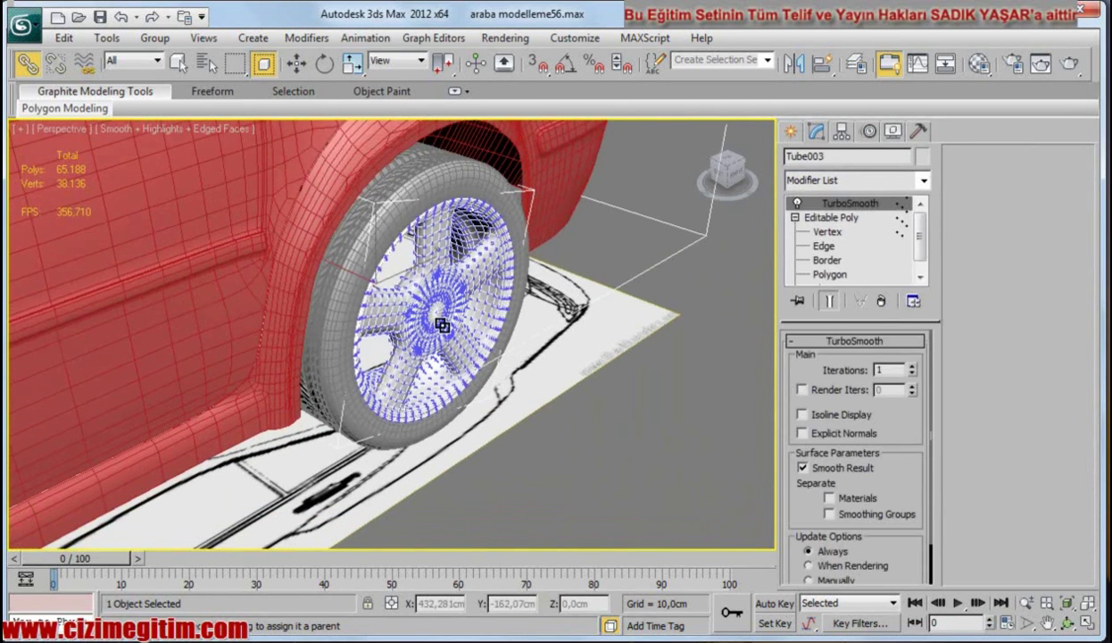
scroll(324, 303, down, 5)
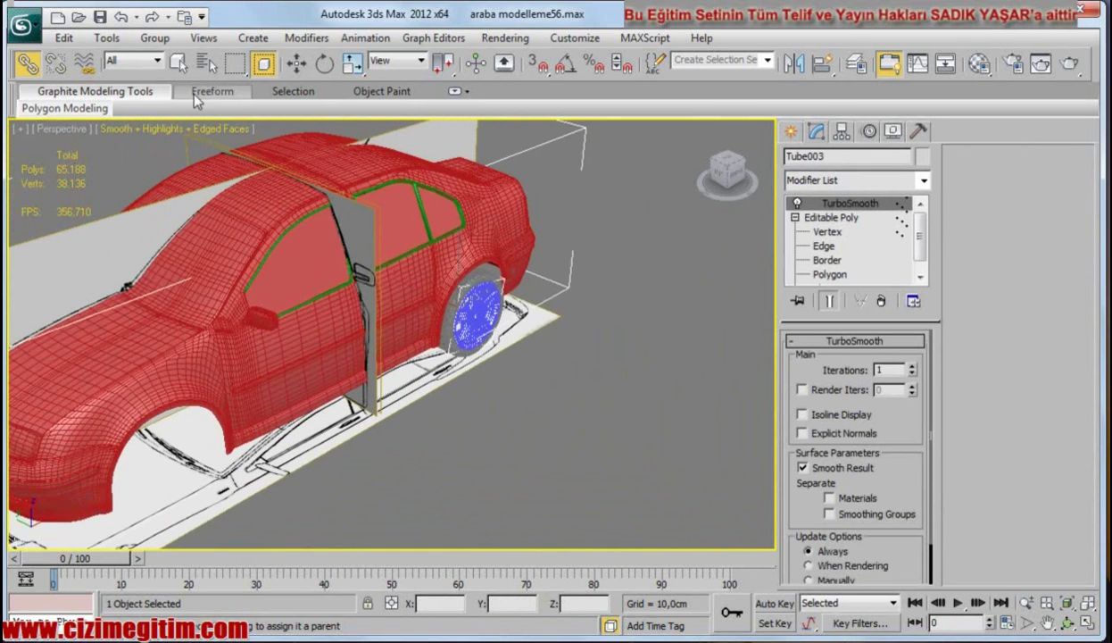
Step: Switch to Front view and Shift-drag a copy of the rim toward the front wheel arch
click(178, 63)
scroll(398, 320, down, 3)
scroll(398, 321, up, 5)
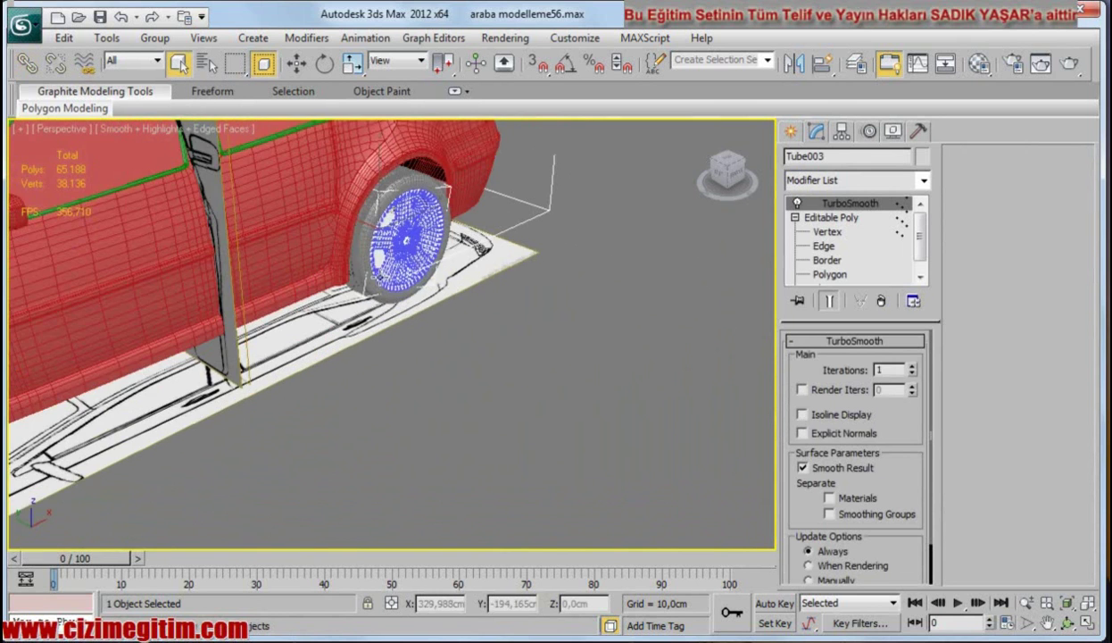
alt+middle_drag(363, 260, 378, 343)
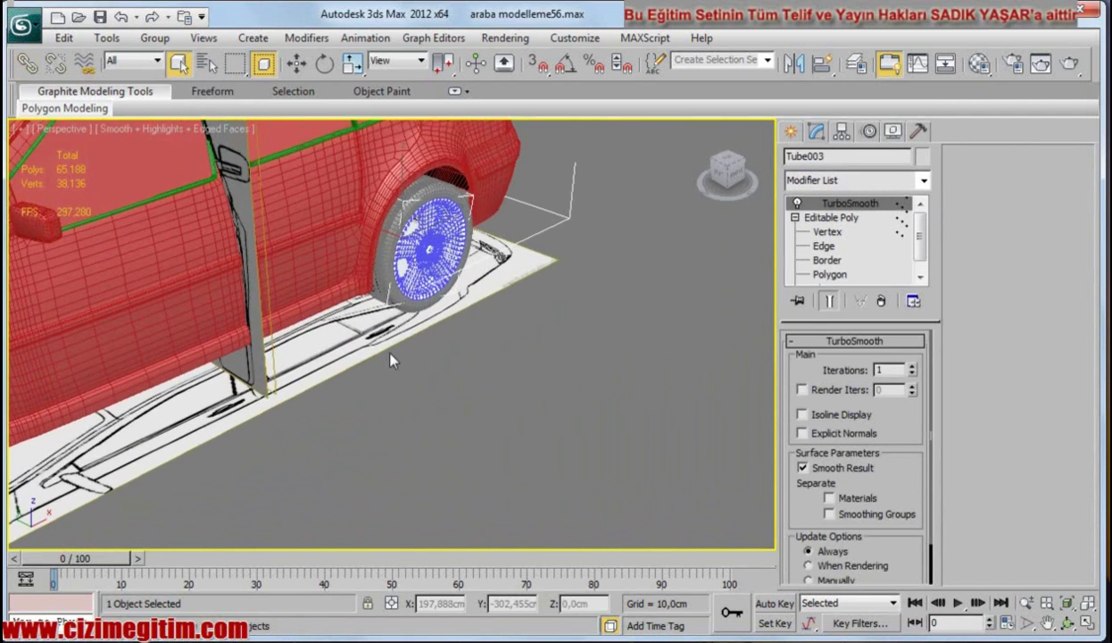
key(f)
scroll(460, 388, up, 3)
scroll(460, 388, up, 2)
middle_drag(459, 389, 461, 356)
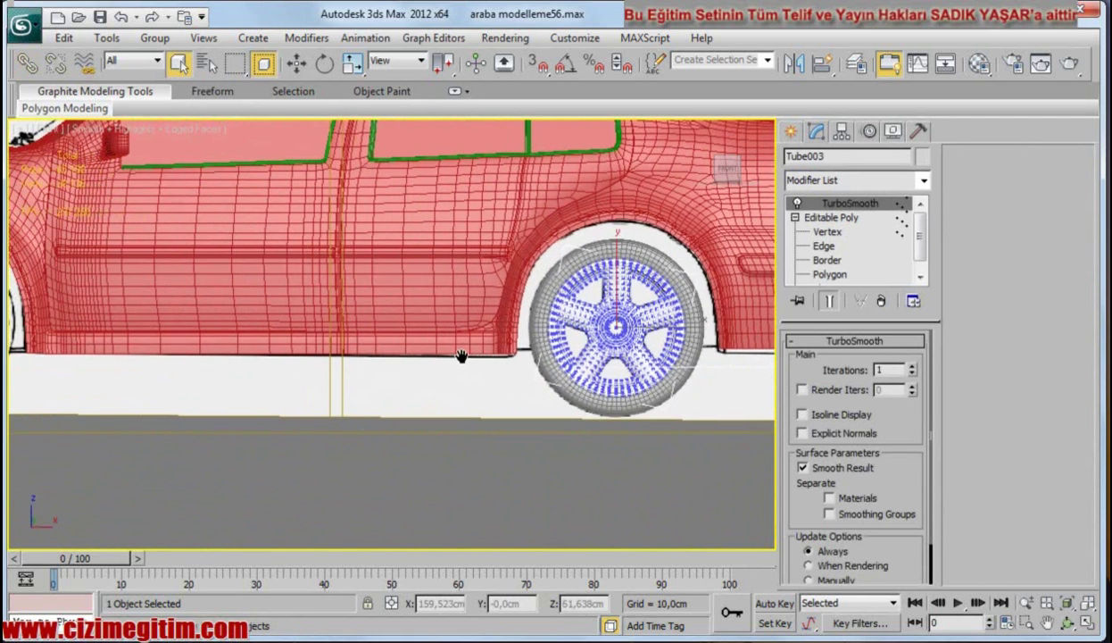
scroll(462, 368, down, 2)
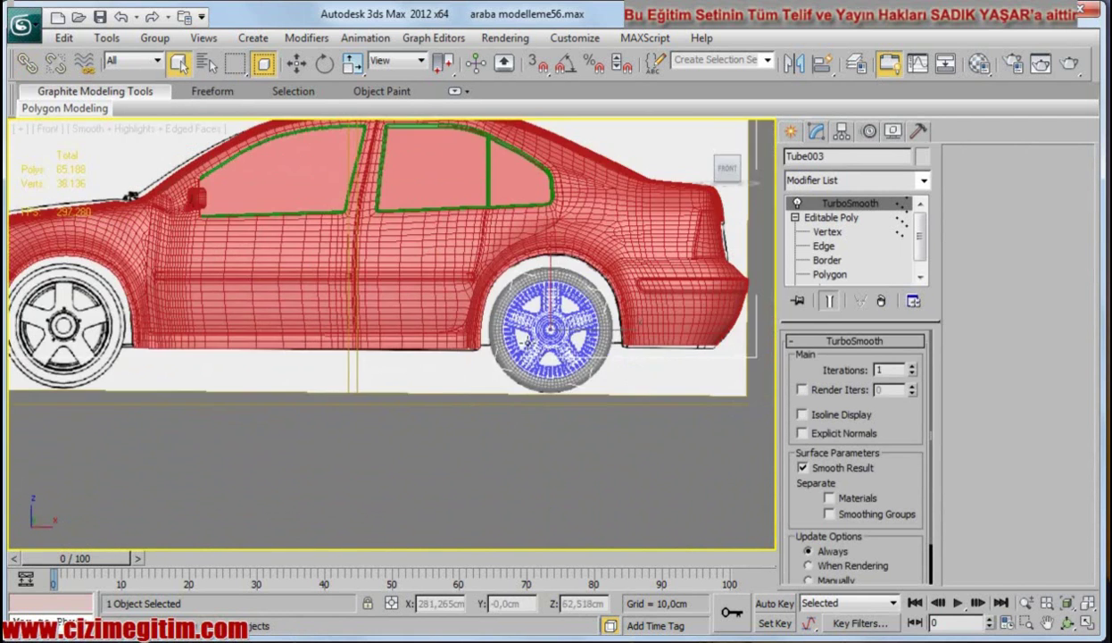
click(295, 62)
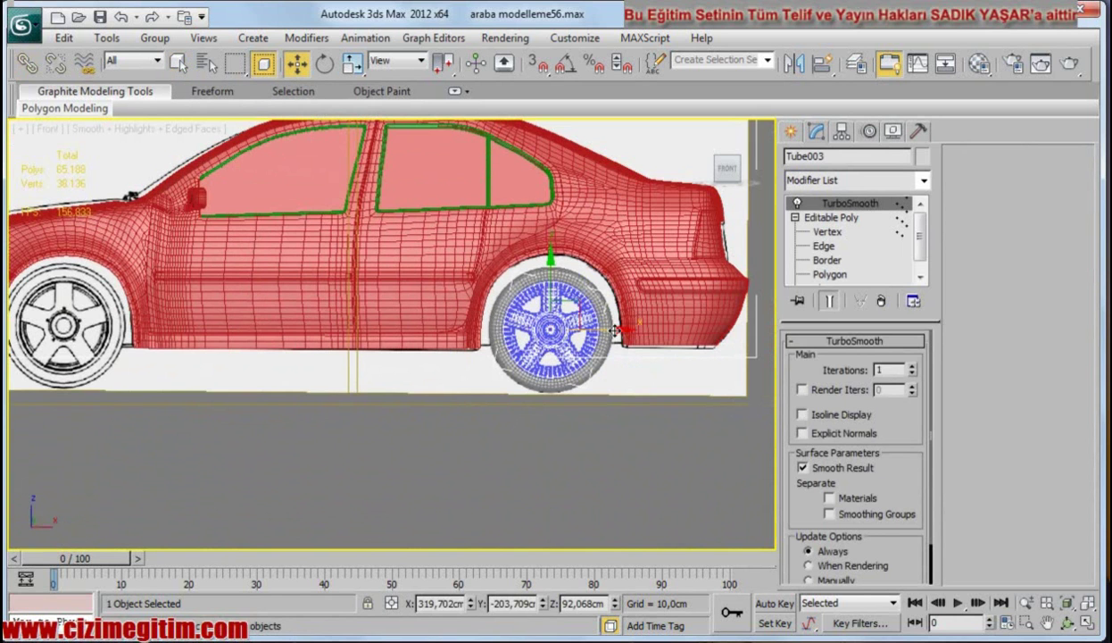
shift+drag(615, 330, 299, 336)
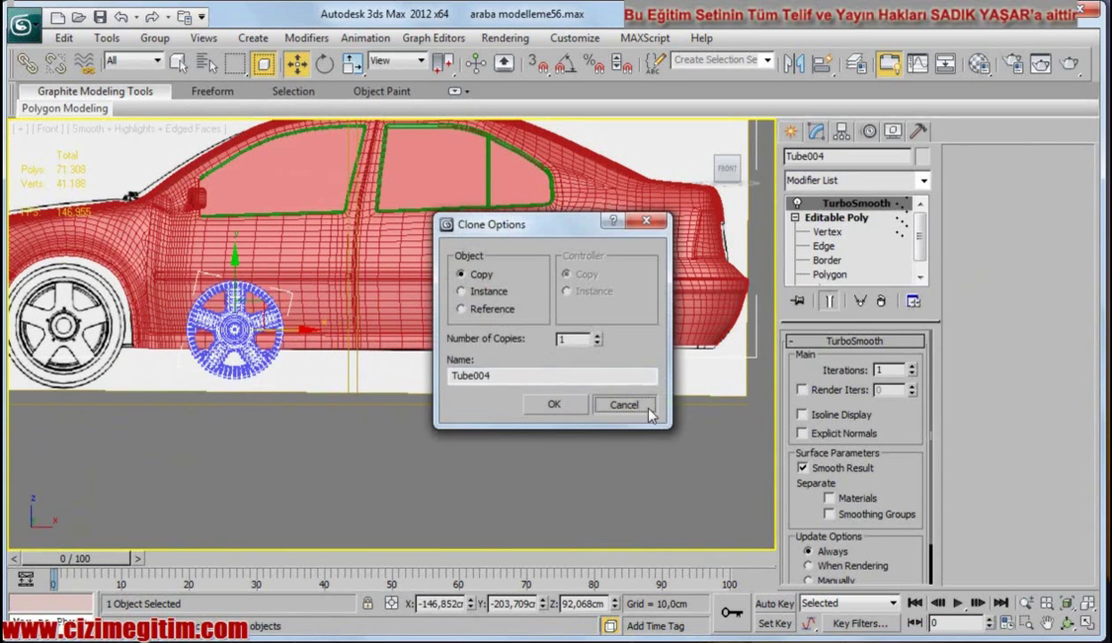
Step: Discard the stray rim copy and select both the rear tire and rear rim
click(618, 393)
click(549, 457)
scroll(549, 457, up, 2)
click(613, 273)
scroll(564, 358, down, 3)
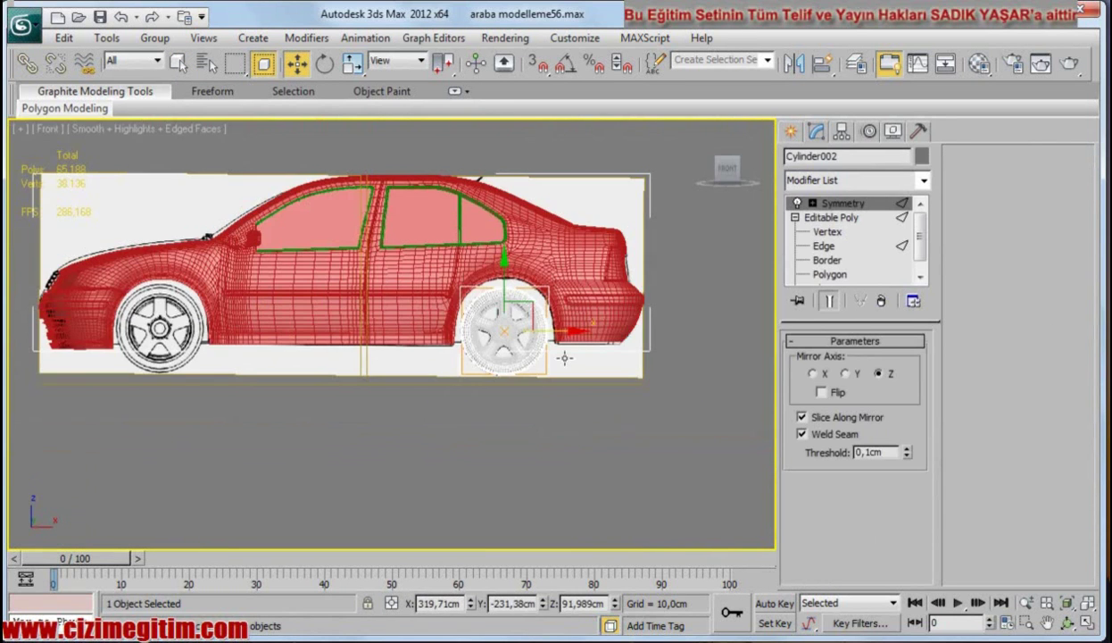
scroll(483, 397, up, 3)
click(482, 397)
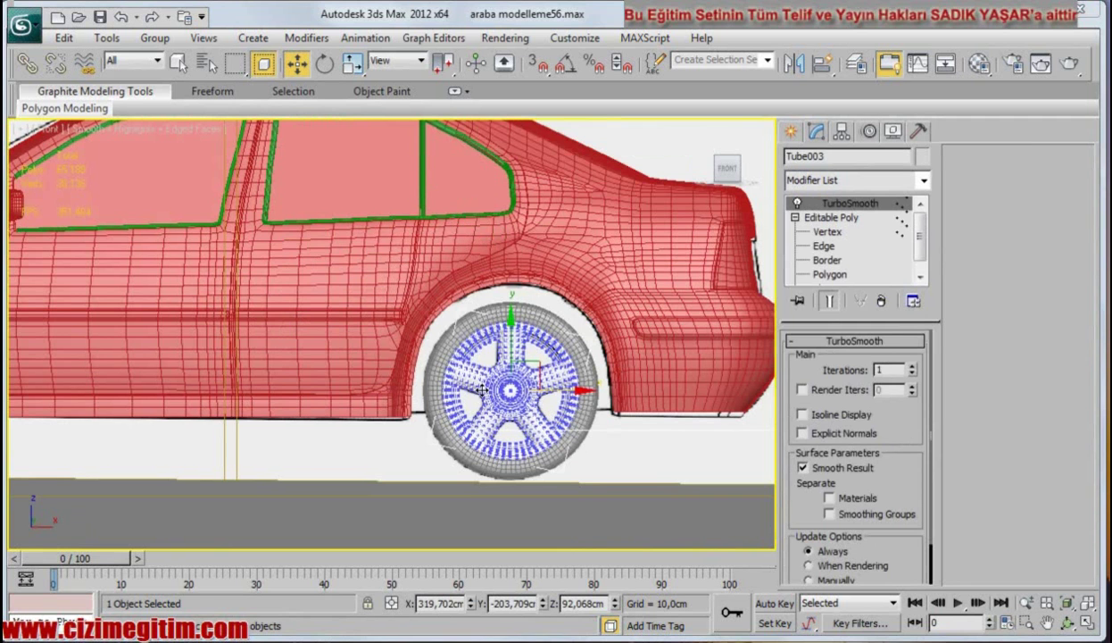
ctrl+click(453, 336)
Step: Copy the rear tire and rim into the front wheel arch
scroll(404, 390, down, 4)
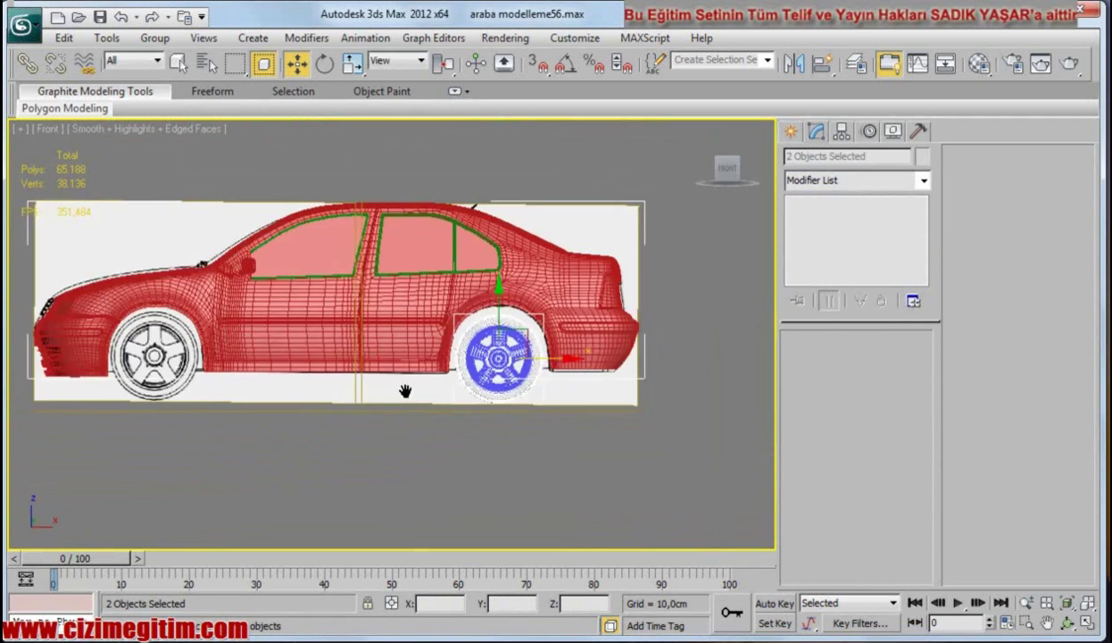
scroll(571, 415, up, 2)
shift+drag(710, 391, 225, 384)
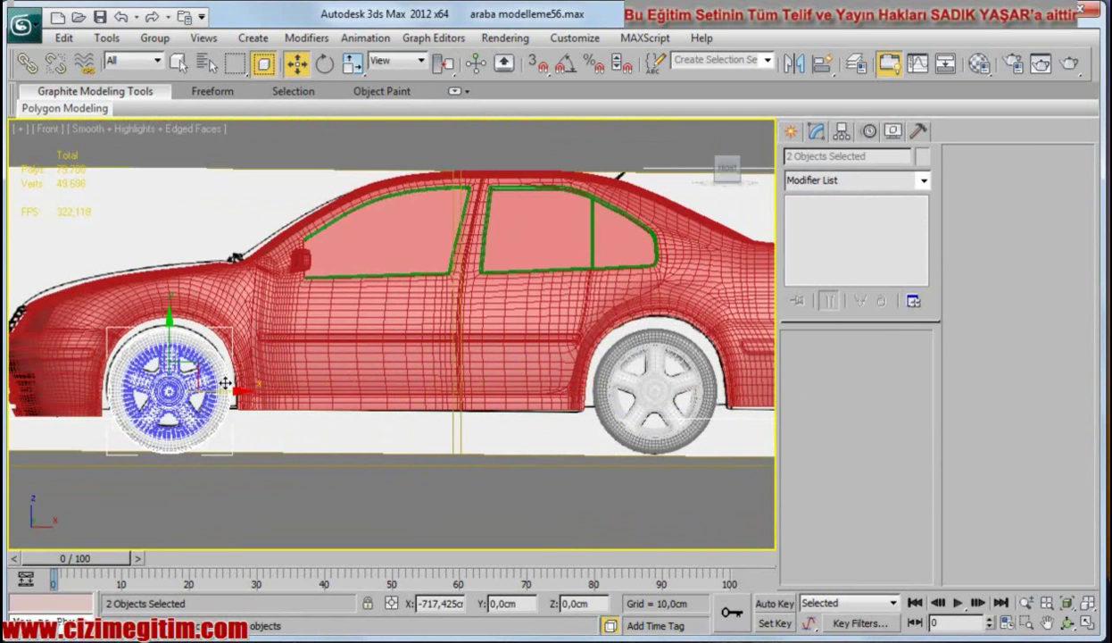
shift+drag(225, 384, 224, 381)
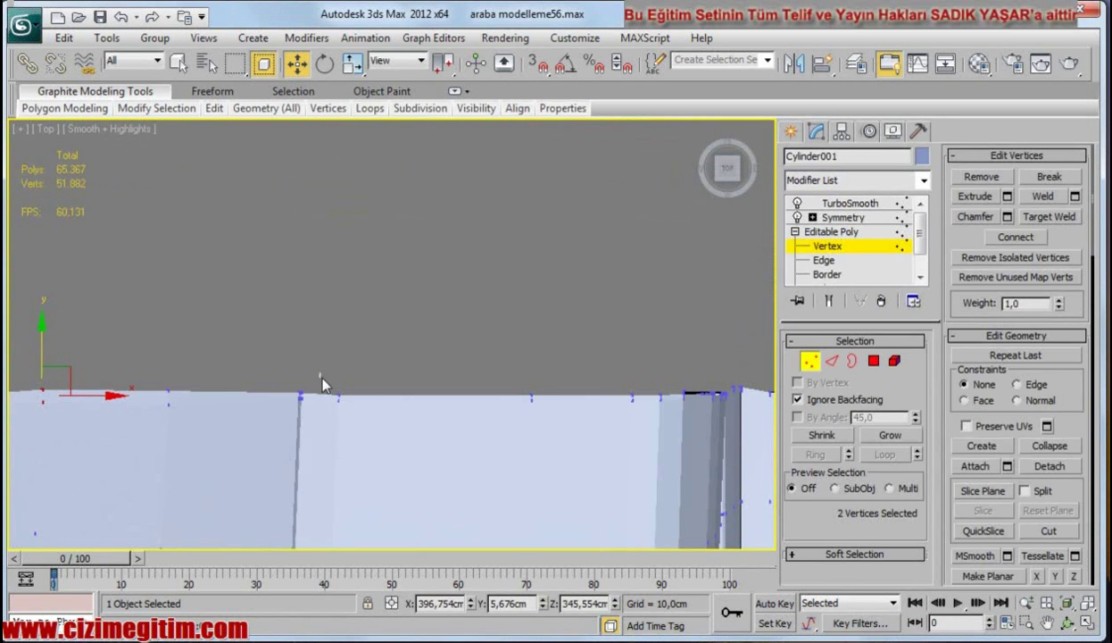
drag(319, 375, 486, 430)
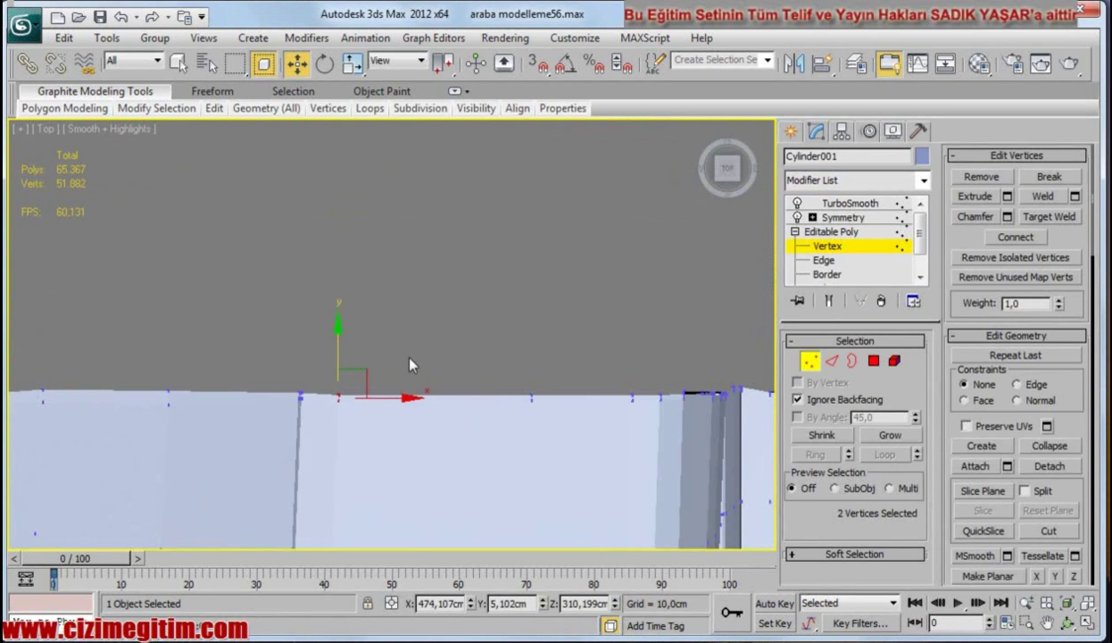
Step: Select two body-edge vertices and nudge them slightly up along Y
click(522, 364)
drag(505, 409, 540, 406)
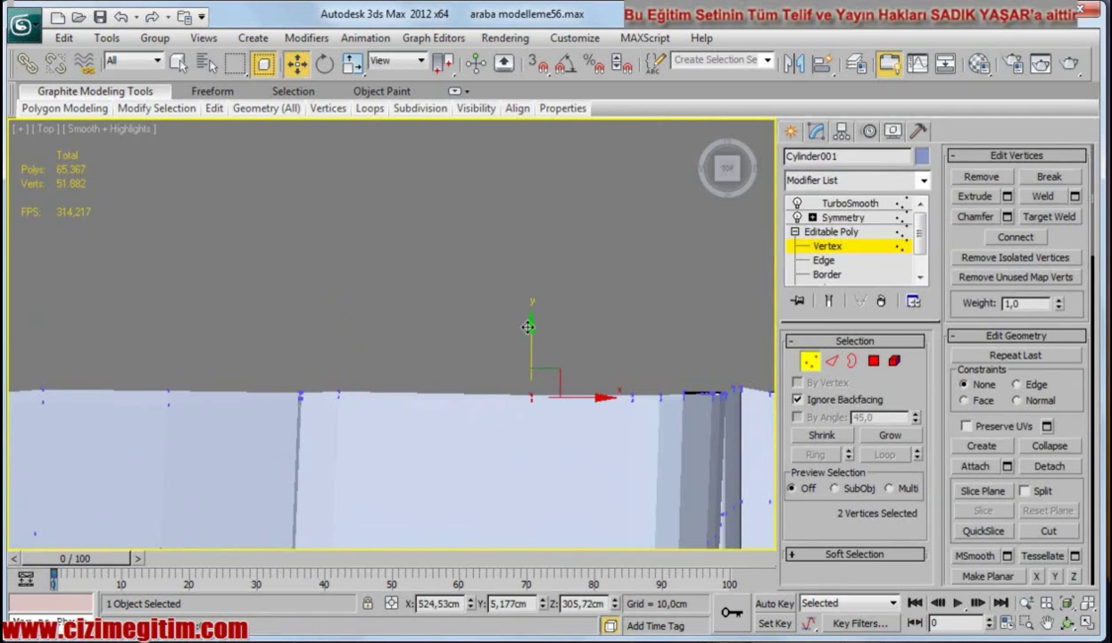
drag(247, 354, 310, 413)
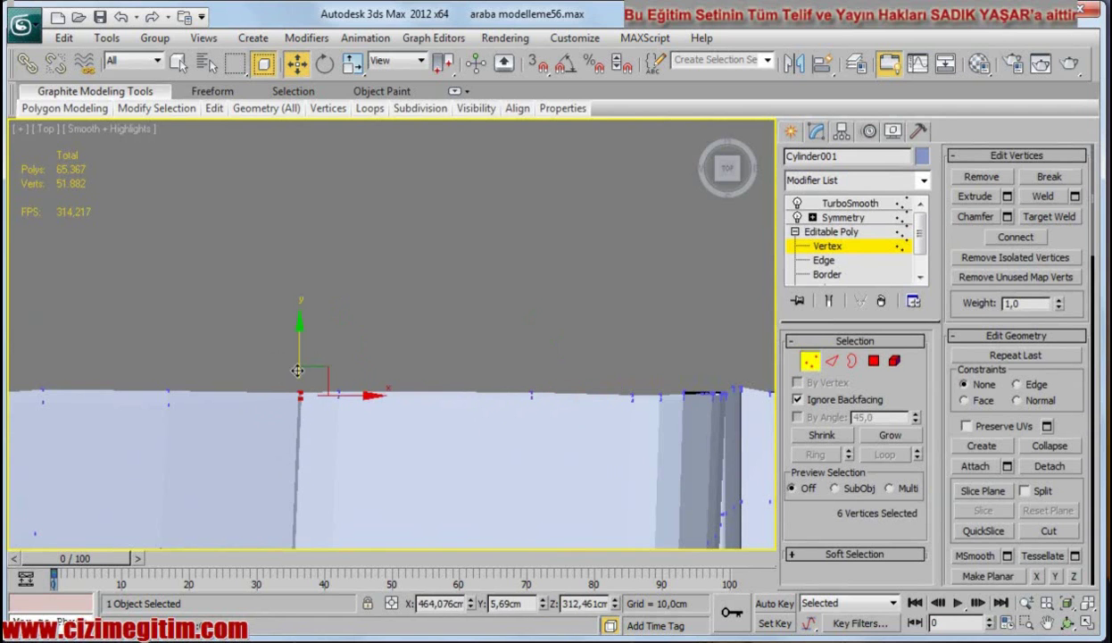
drag(297, 332, 297, 324)
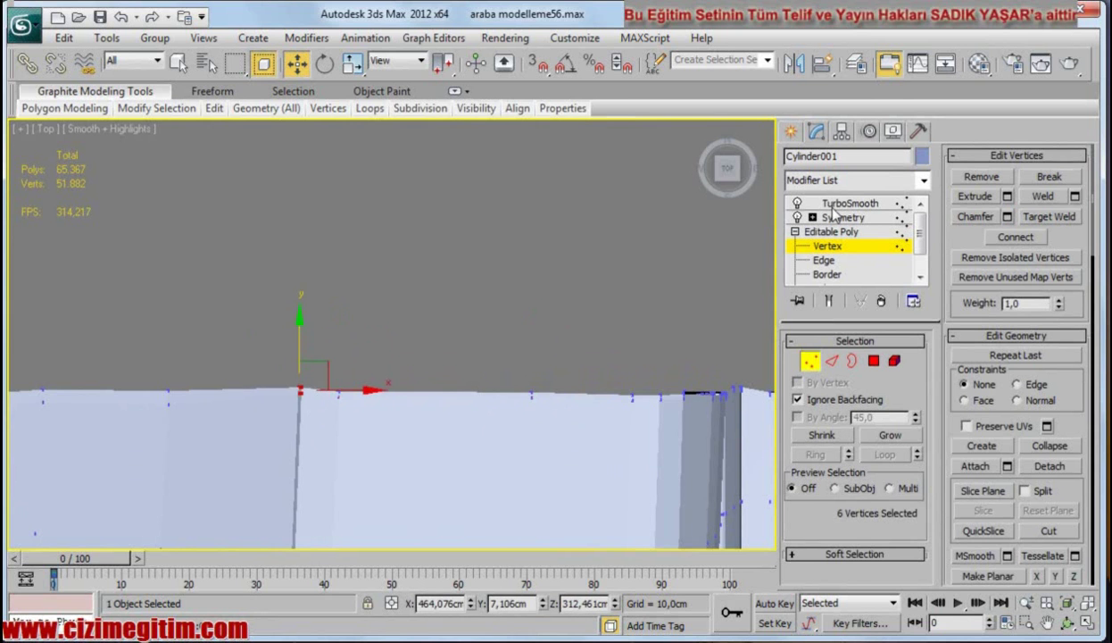
Step: Return to the TurboSmooth level to view the whole smoothed car body
click(831, 206)
scroll(481, 330, down, 5)
mouse_move(476, 344)
middle_down()
mouse_move(501, 403)
mouse_move(554, 378)
middle_up()
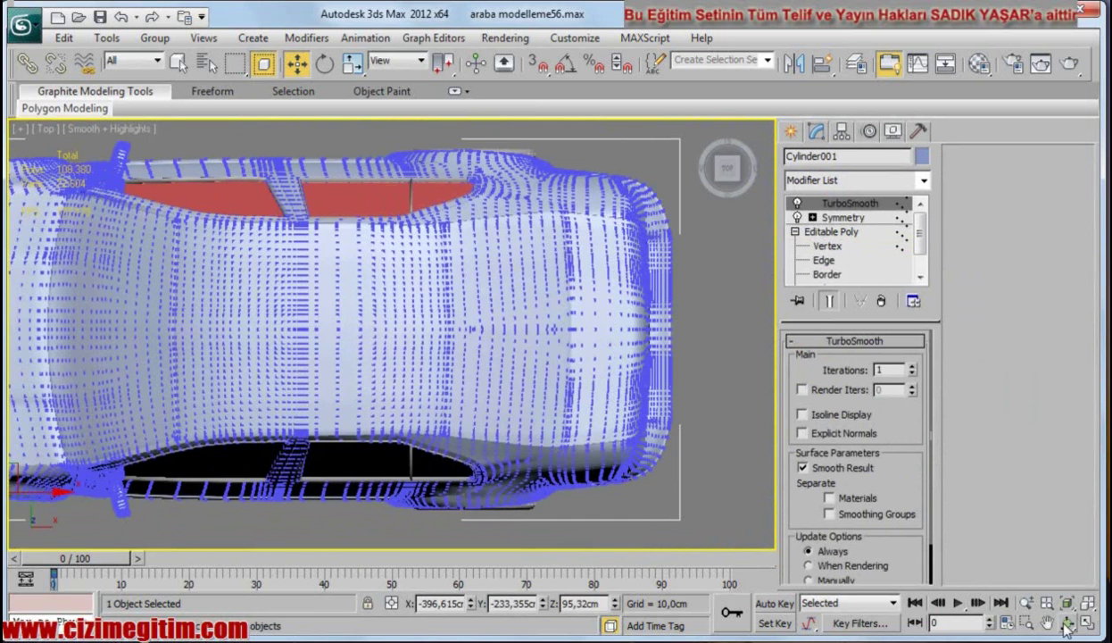
click(1067, 625)
drag(500, 375, 612, 428)
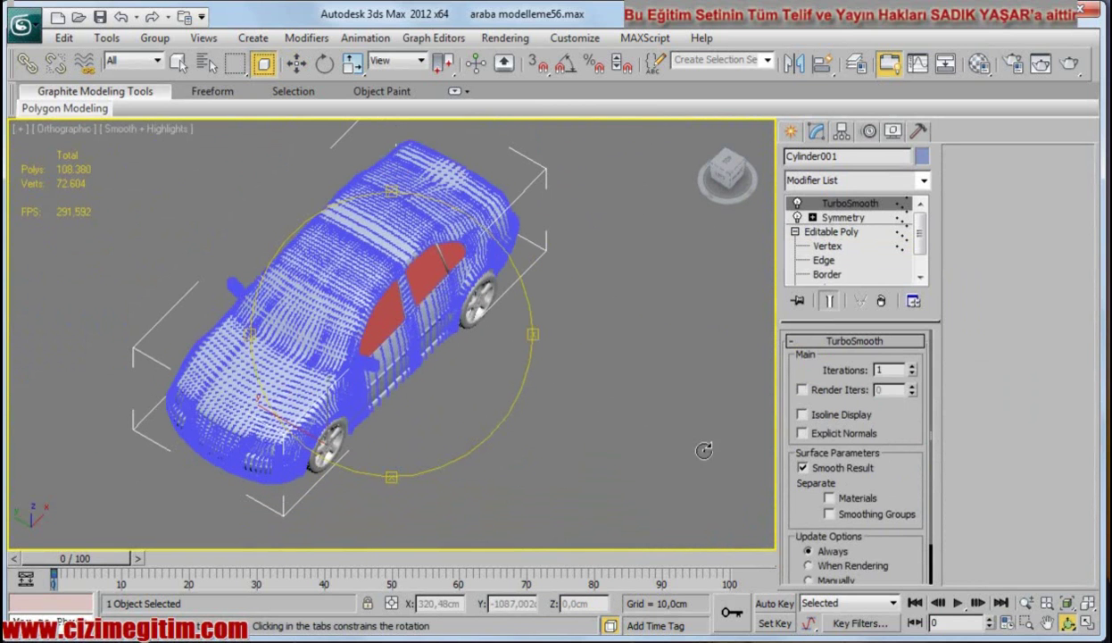
key(w)
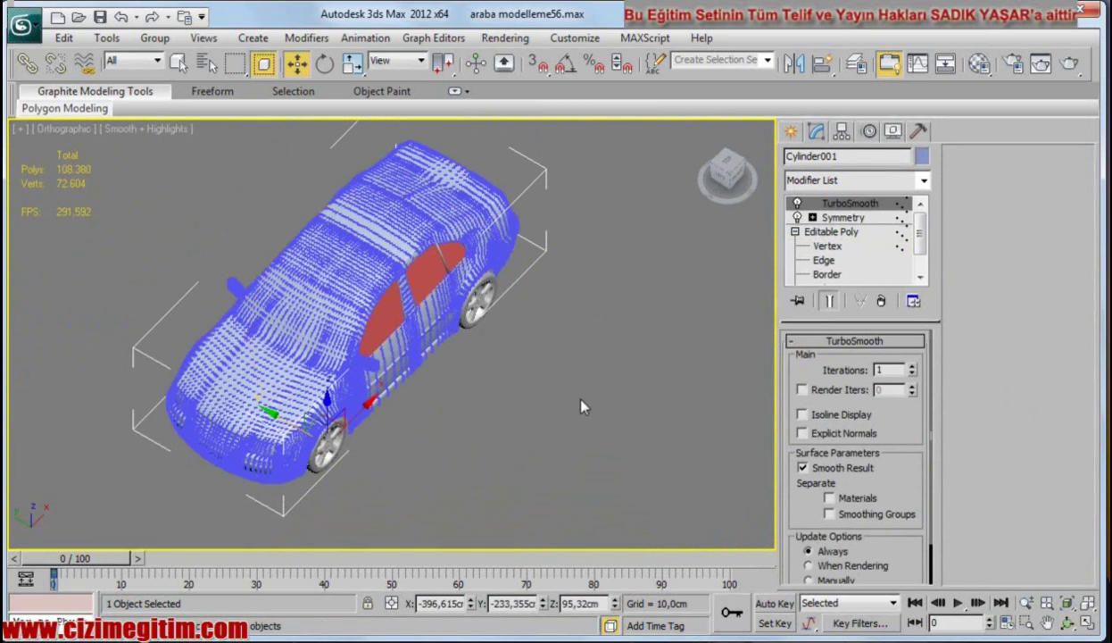
click(581, 407)
scroll(424, 397, up, 2)
scroll(424, 398, up, 3)
middle_drag(363, 415, 342, 424)
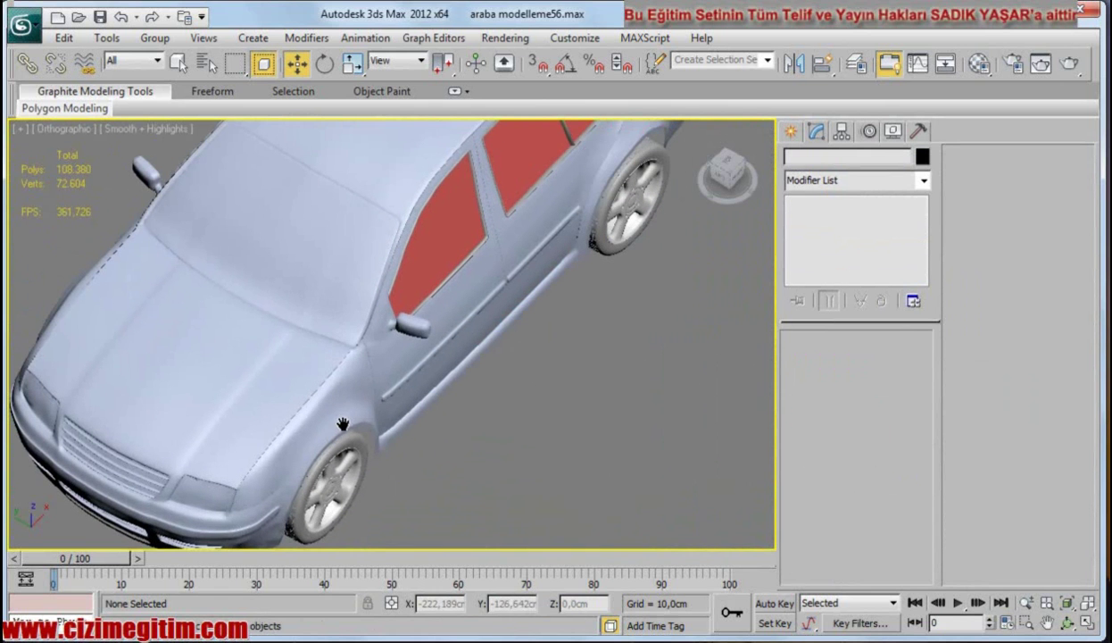
click(1067, 623)
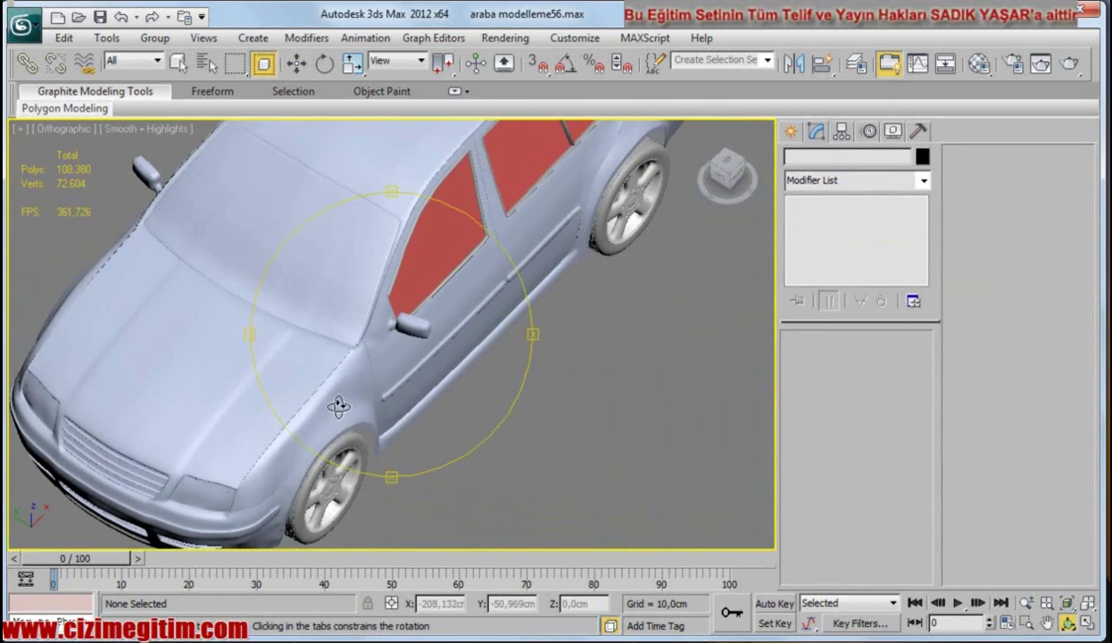
drag(335, 395, 364, 363)
mouse_move(437, 384)
mouse_down()
mouse_move(392, 387)
mouse_move(456, 387)
mouse_move(350, 402)
mouse_move(355, 372)
mouse_move(435, 369)
mouse_move(345, 385)
mouse_move(368, 400)
mouse_move(423, 407)
mouse_move(393, 393)
mouse_move(446, 407)
mouse_move(414, 392)
mouse_move(482, 405)
mouse_move(425, 402)
mouse_move(462, 405)
mouse_move(432, 427)
mouse_up()
scroll(334, 398, up, 3)
Step: Switch back to Select and Move with W as the recording closes
scroll(451, 404, down, 2)
key(w)
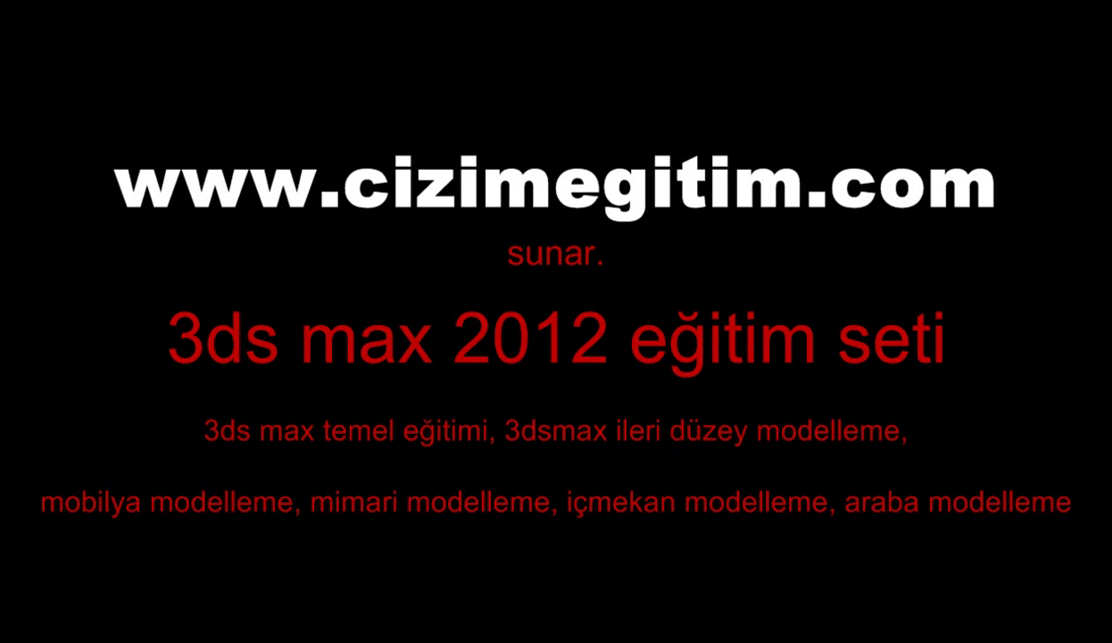